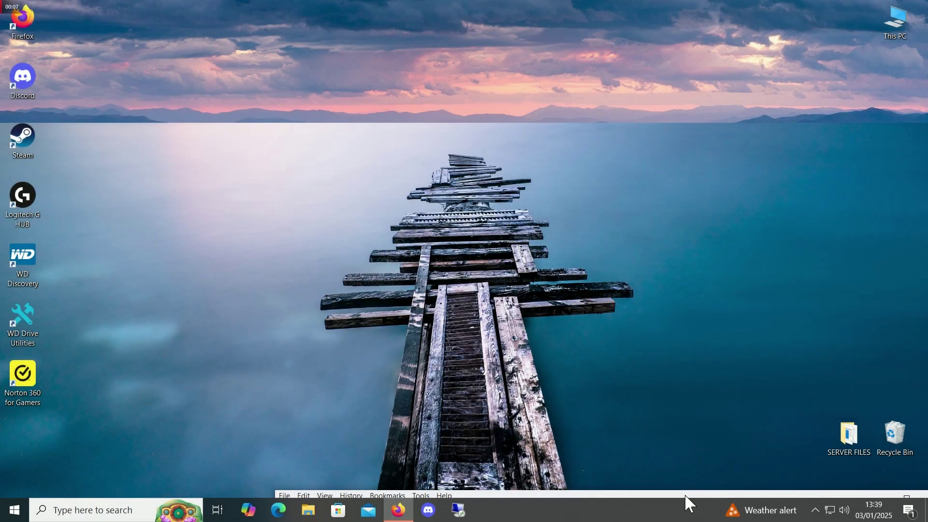
- Move the tutorial browser window aside to uncover the desktop
{"action": "left_click_drag", "start_coordinate": [684, 494], "coordinate": [636, 56]}
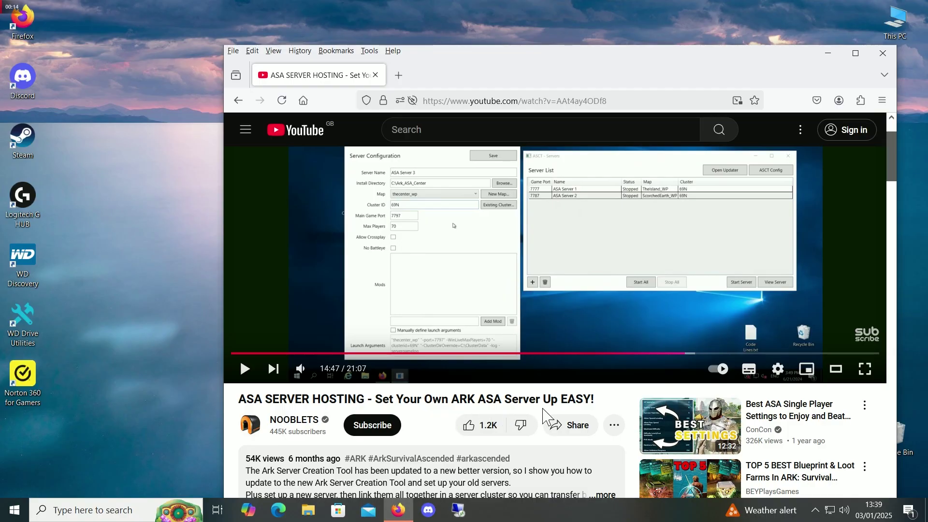
{"action": "left_click_drag", "start_coordinate": [694, 352], "coordinate": [685, 355]}
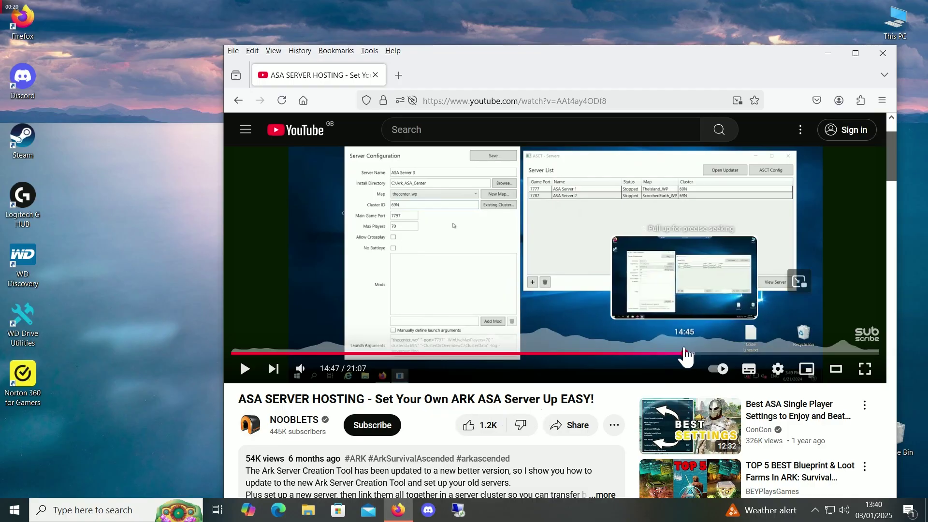
{"action": "left_click_drag", "start_coordinate": [769, 60], "coordinate": [764, 491]}
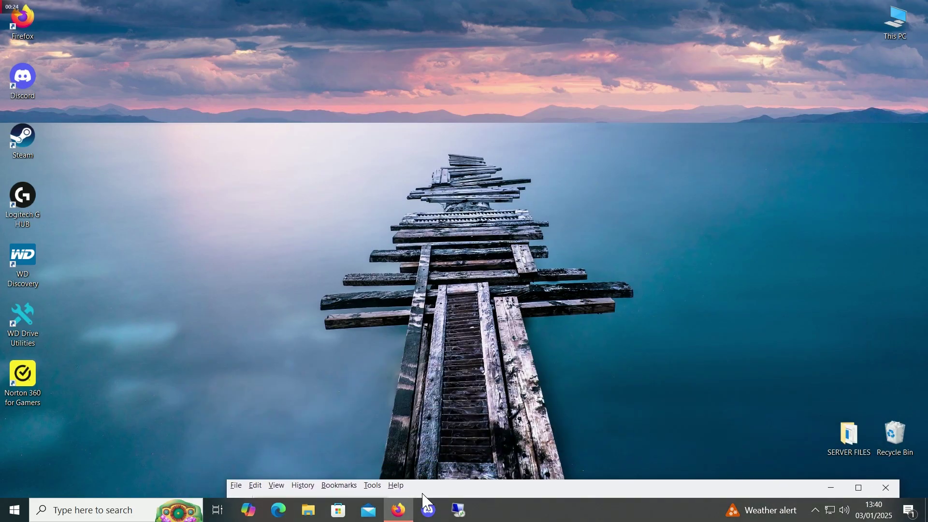
- Connect to the remote server via Remote Desktop and start adding a new server
{"action": "left_click", "coordinate": [459, 511]}
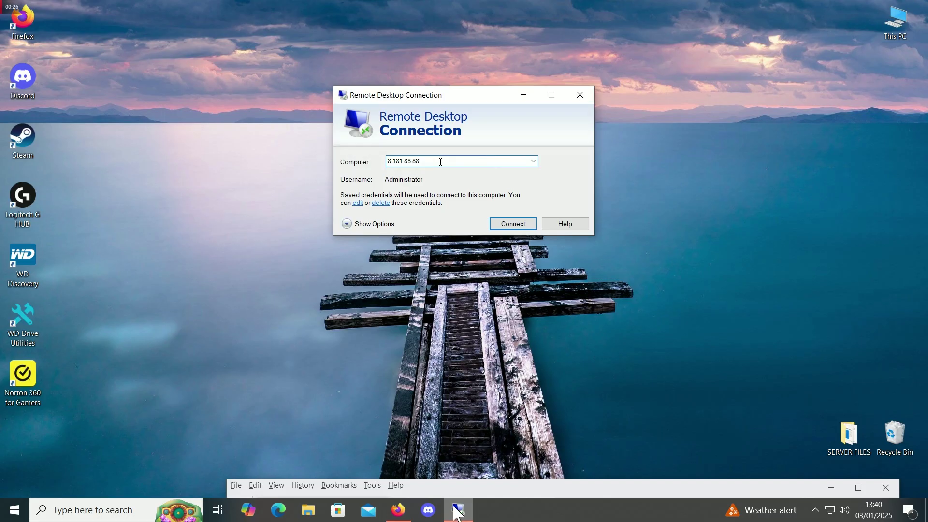
{"action": "left_click", "coordinate": [520, 225]}
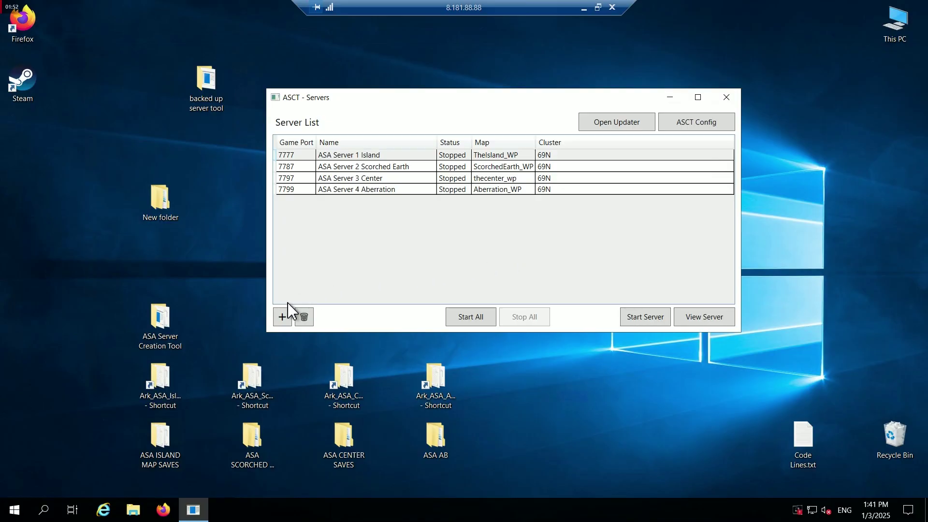
{"action": "left_click", "coordinate": [282, 317]}
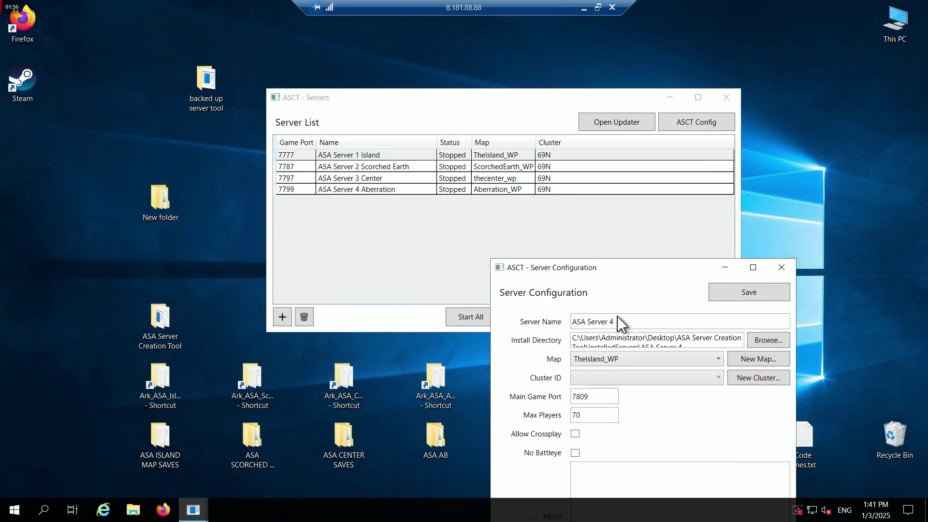
- Edit the new server's name and browse the list of available maps
{"action": "left_click", "coordinate": [613, 321]}
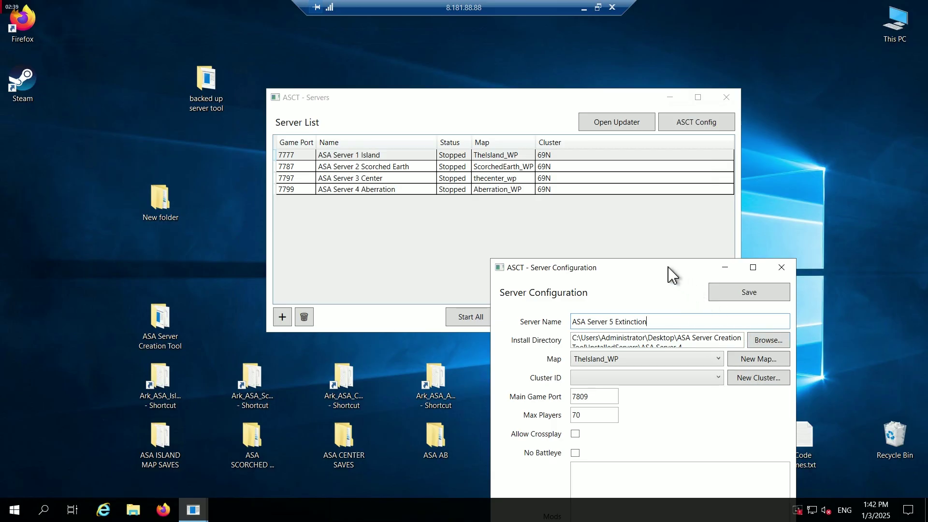
{"action": "left_click_drag", "start_coordinate": [663, 267], "coordinate": [640, 63]}
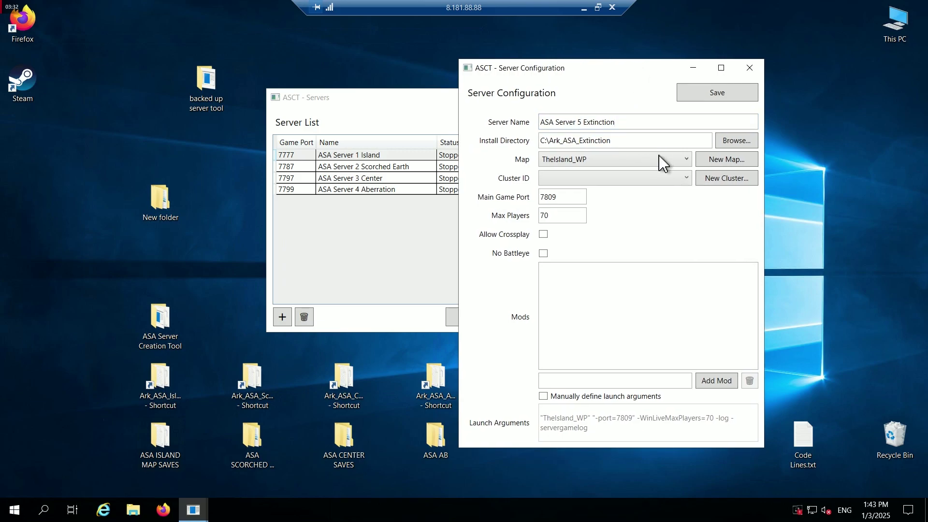
{"action": "left_click", "coordinate": [660, 159]}
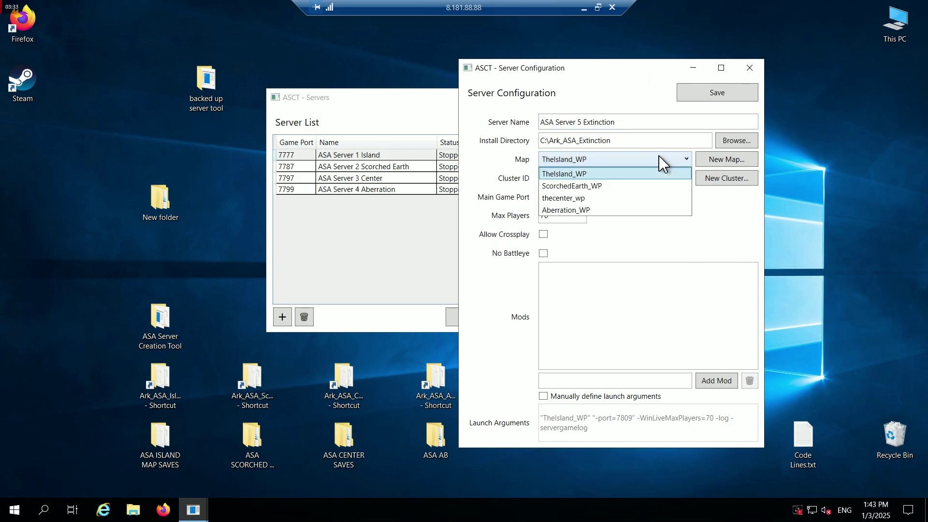
{"action": "left_click", "coordinate": [710, 159]}
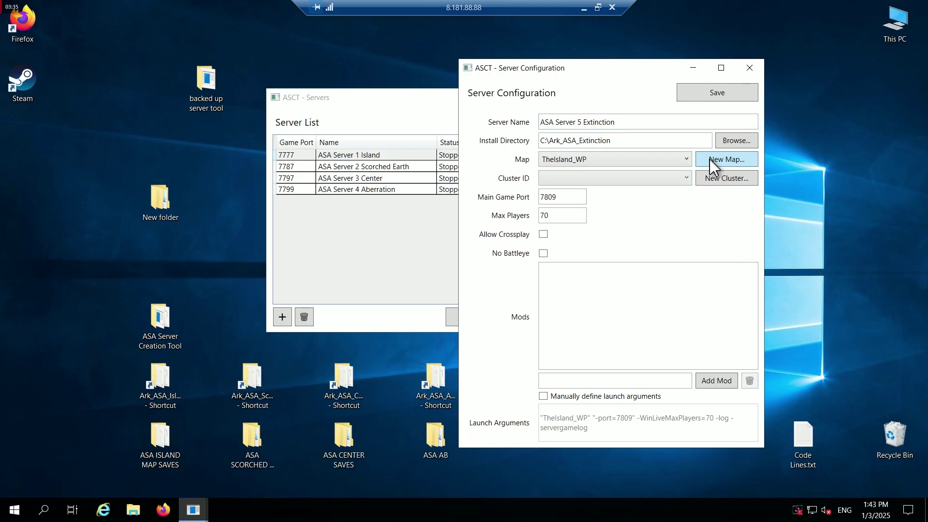
- Toggle the Map field between New Map and Existing Map, keeping TheIsland_WP, then open the browser
{"action": "left_click", "coordinate": [709, 159]}
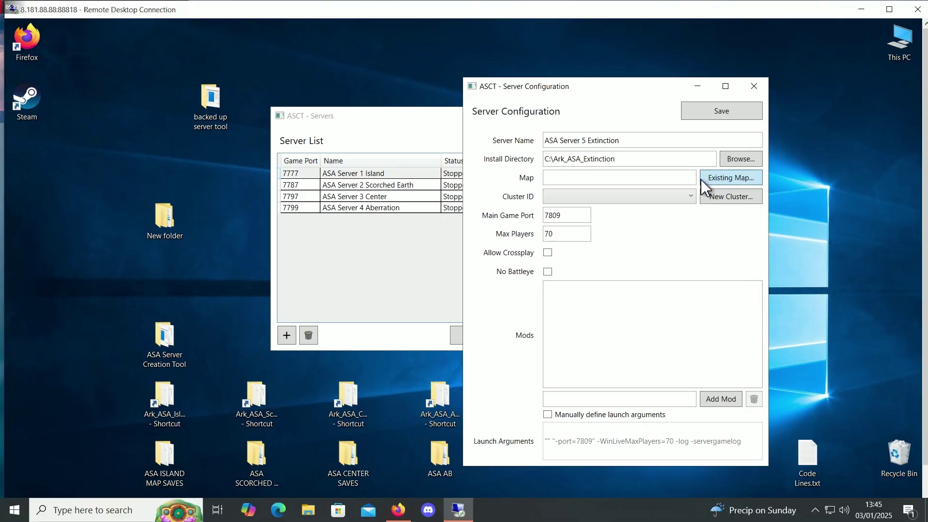
{"action": "left_click", "coordinate": [702, 164]}
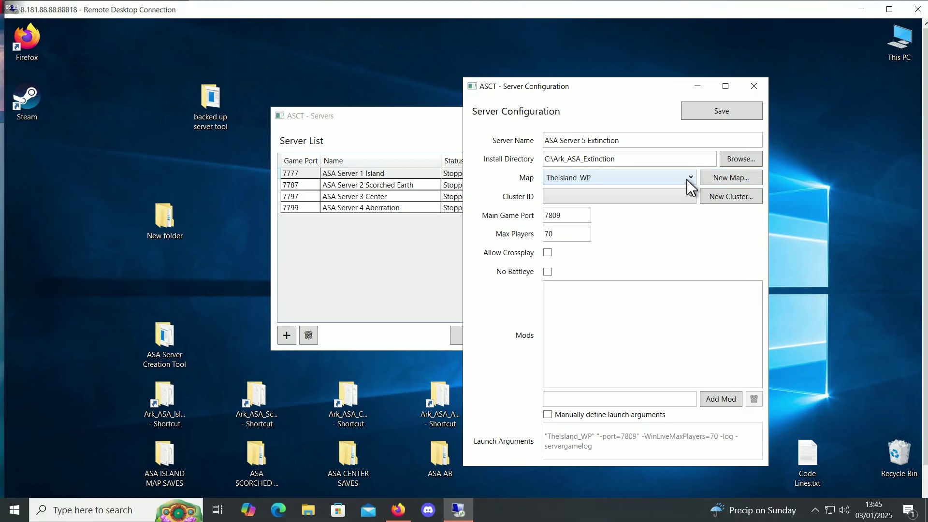
{"action": "left_click", "coordinate": [687, 179]}
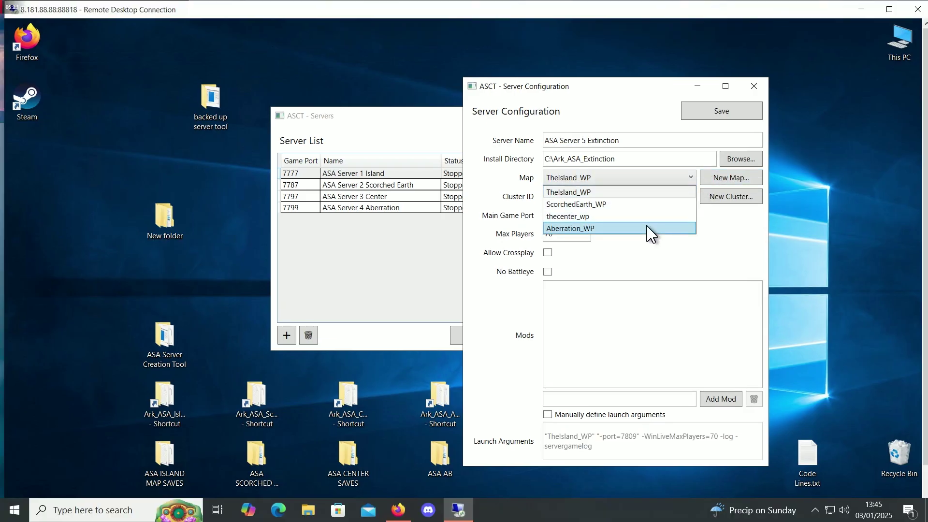
{"action": "left_click", "coordinate": [663, 272]}
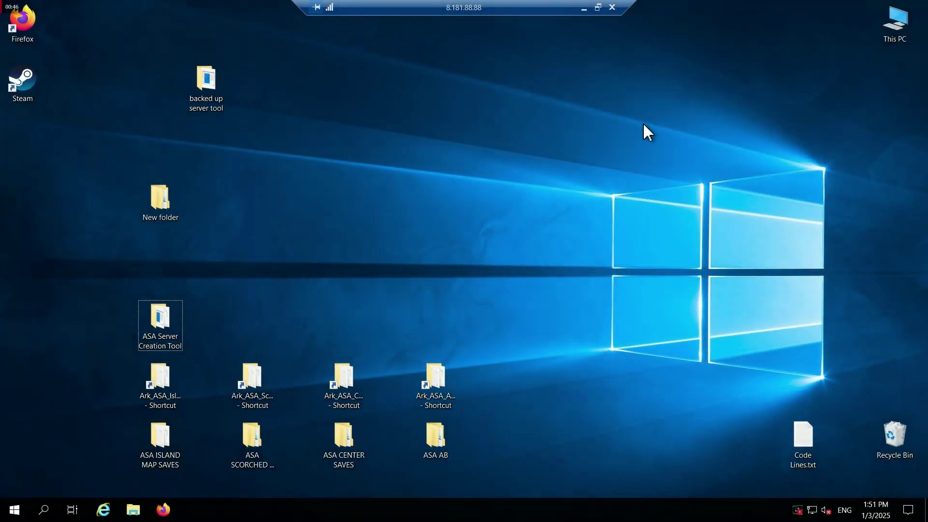
{"action": "left_click", "coordinate": [163, 510]}
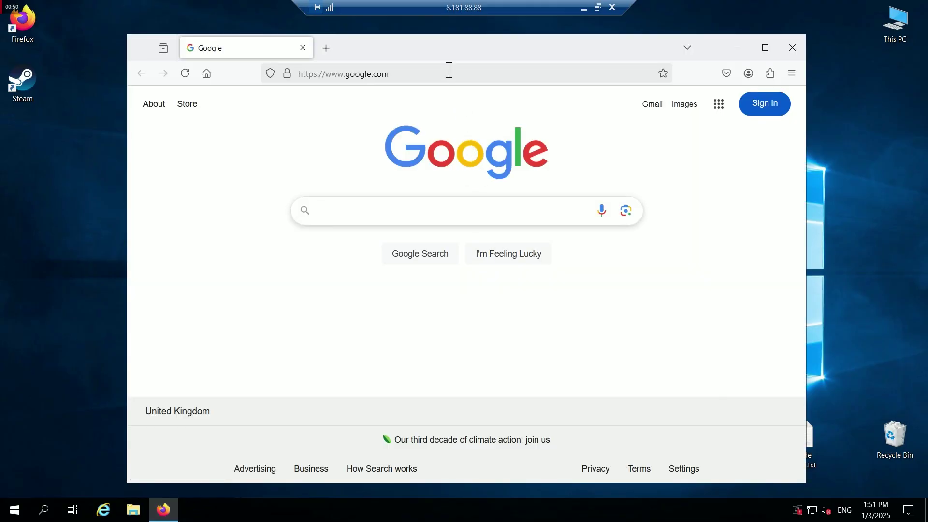
- Go to the Ark-Server-Creation-Tool GitHub releases page and download the V2.4 ARK.Server.Creation.Tool.zip
{"action": "left_click", "coordinate": [449, 71]}
{"action": "type", "text": "https://github.com/Ragonz/Ark-Server-Creation-Tool/releases"}
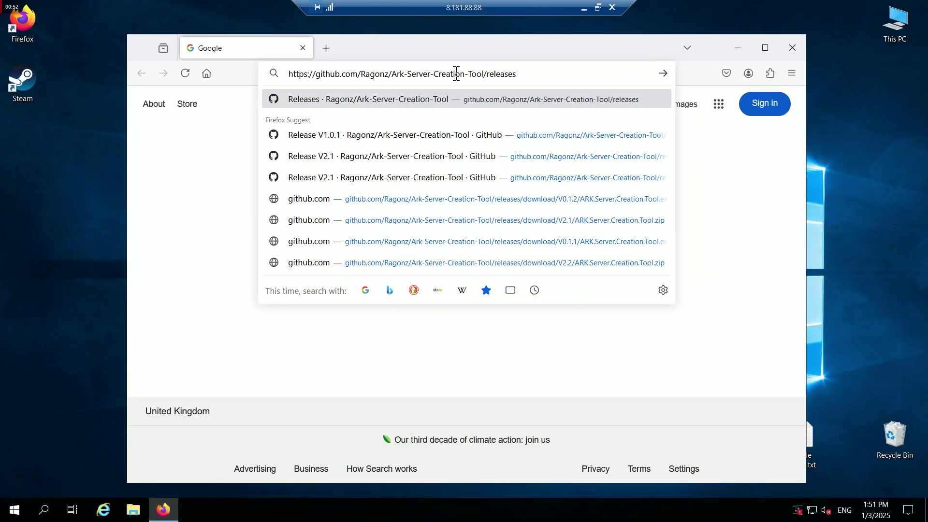
{"action": "key", "text": "Return"}
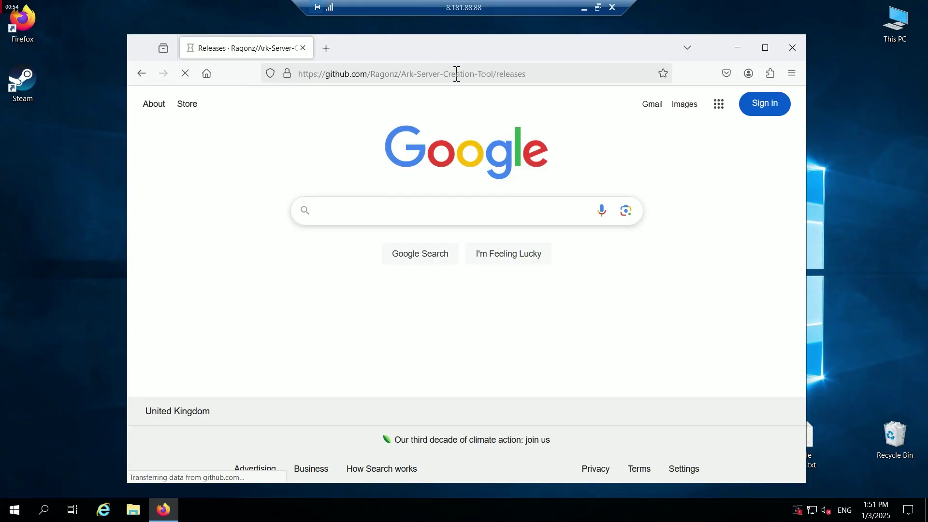
{"action": "scroll", "coordinate": [623, 198], "scroll_direction": "down", "scroll_amount": 4}
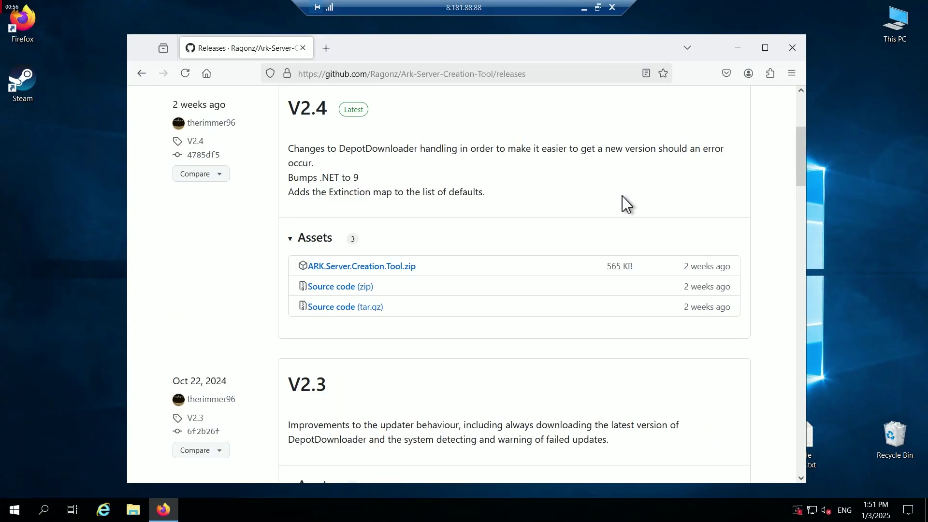
{"action": "left_click", "coordinate": [416, 267]}
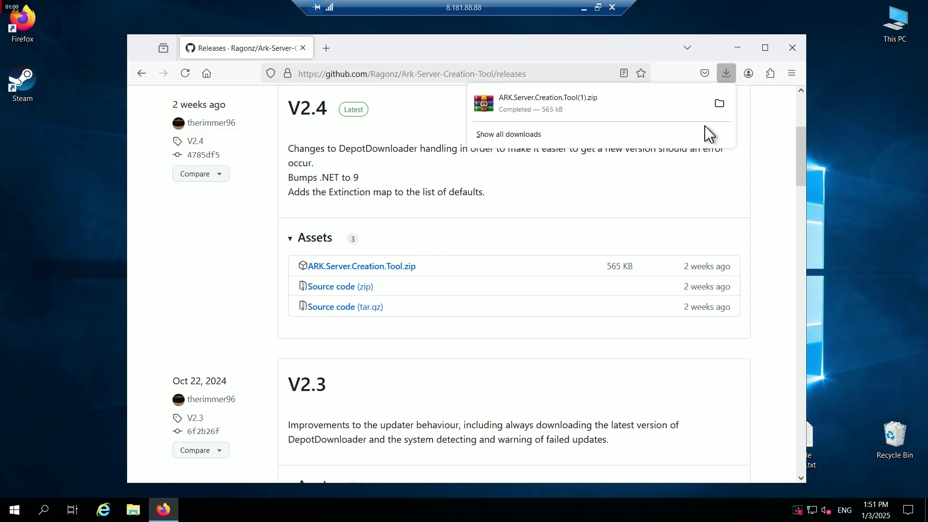
- Move the downloaded zip onto the desktop and close Explorer and Firefox
{"action": "left_click", "coordinate": [719, 107]}
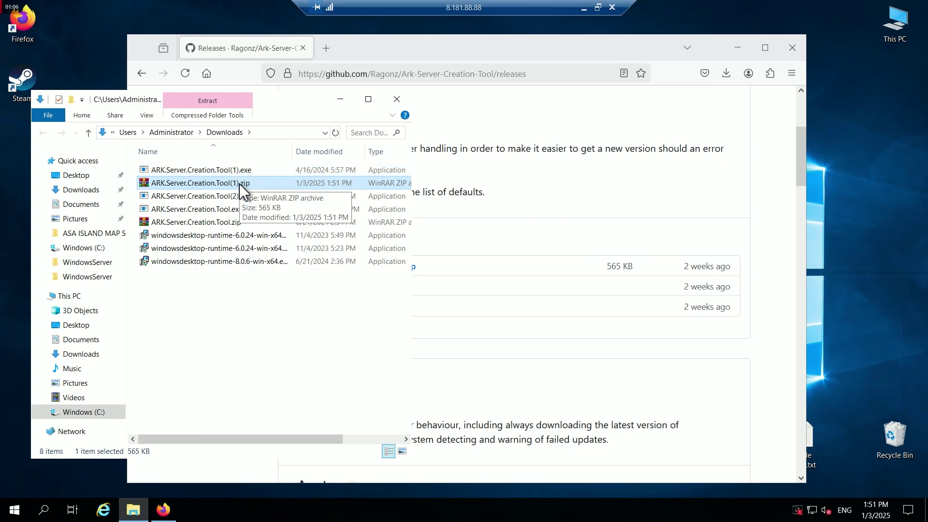
{"action": "left_click_drag", "start_coordinate": [240, 184], "coordinate": [94, 44]}
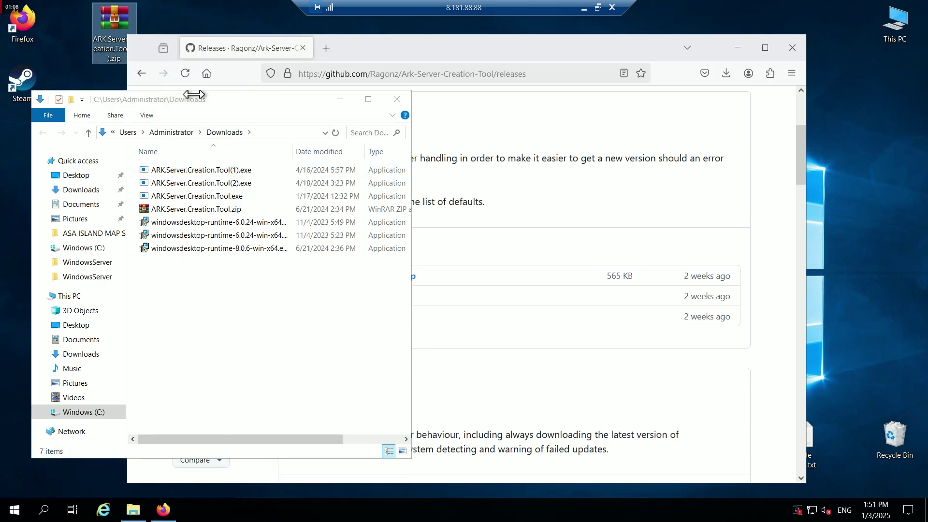
{"action": "left_click", "coordinate": [397, 99]}
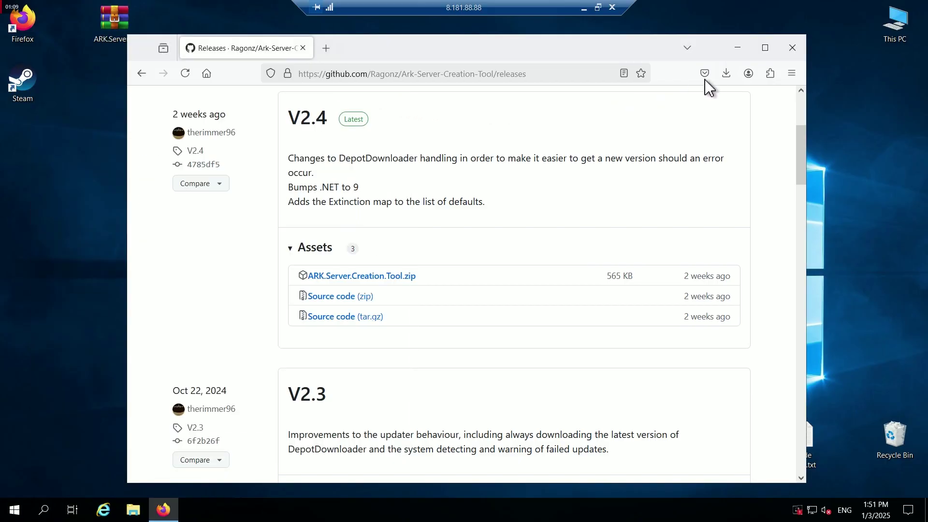
{"action": "left_click", "coordinate": [793, 48]}
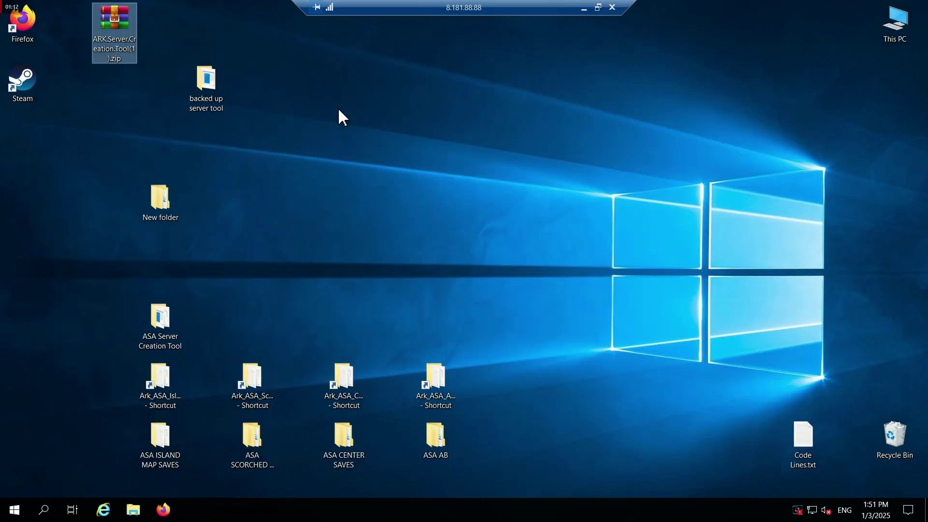
- Create New folder (2) on the desktop and move the zip into it
{"action": "right_click", "coordinate": [124, 91]}
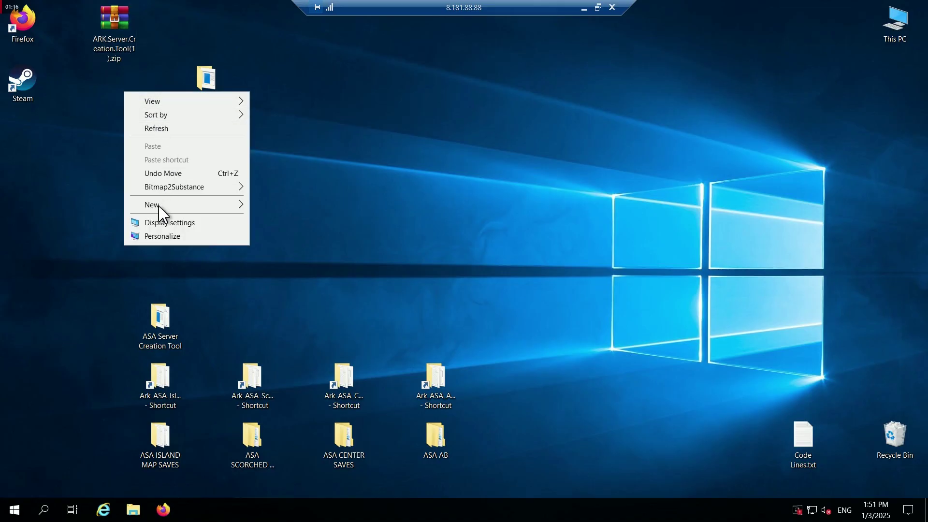
{"action": "mouse_move", "coordinate": [244, 209]}
{"action": "left_click", "coordinate": [284, 207]}
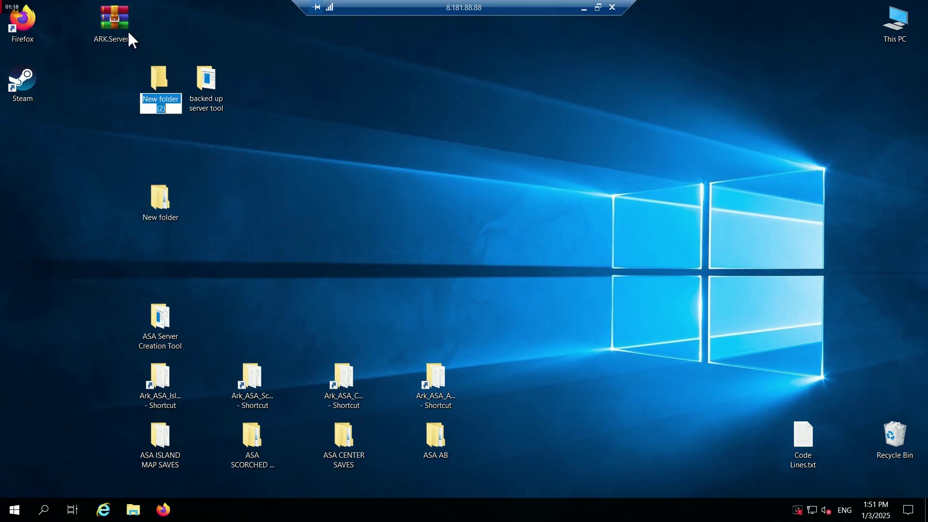
{"action": "left_click_drag", "start_coordinate": [130, 38], "coordinate": [161, 84]}
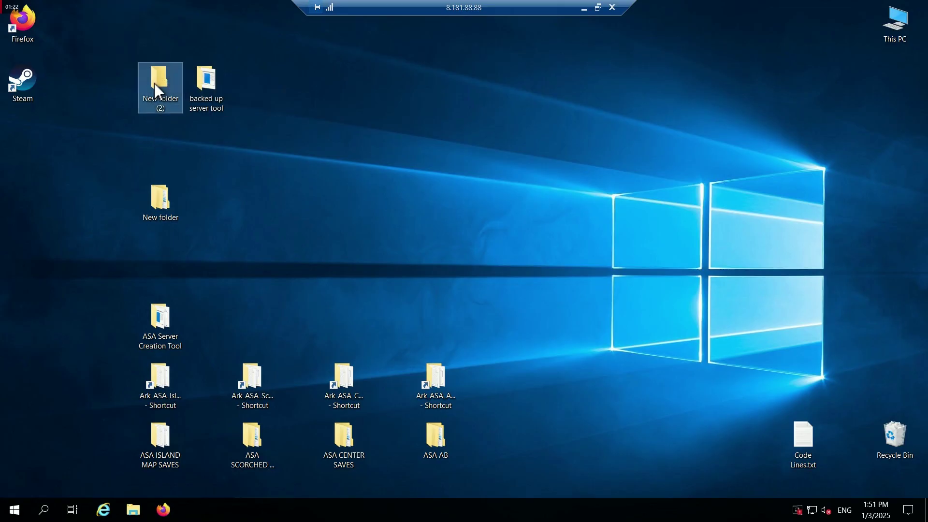
- Extract the zip's contents inside New folder (2)
{"action": "double_click", "coordinate": [155, 91]}
{"action": "left_click", "coordinate": [170, 180]}
{"action": "right_click", "coordinate": [179, 178]}
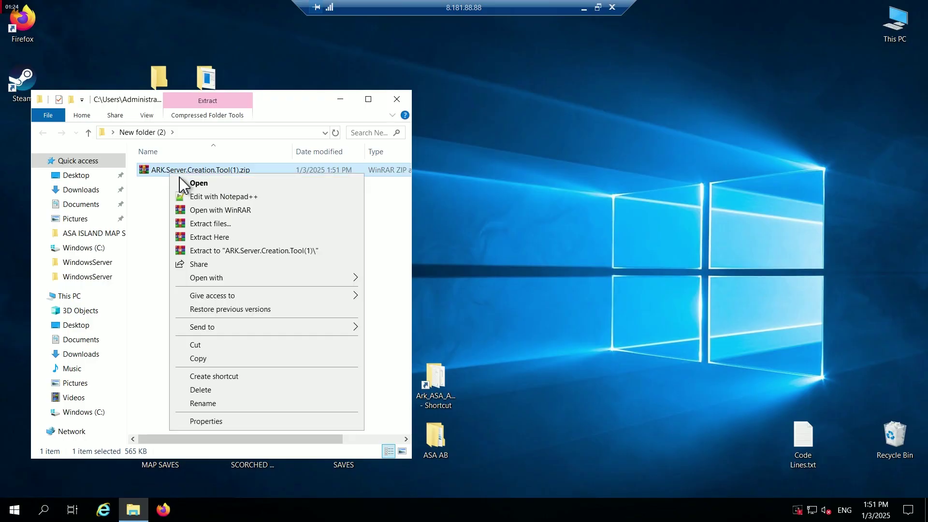
{"action": "left_click", "coordinate": [216, 239]}
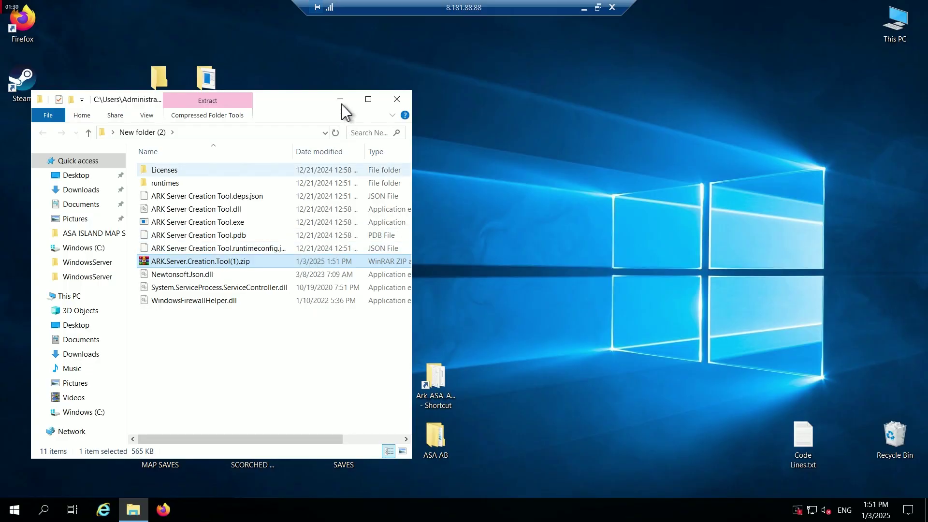
{"action": "left_click_drag", "start_coordinate": [310, 103], "coordinate": [745, 68]}
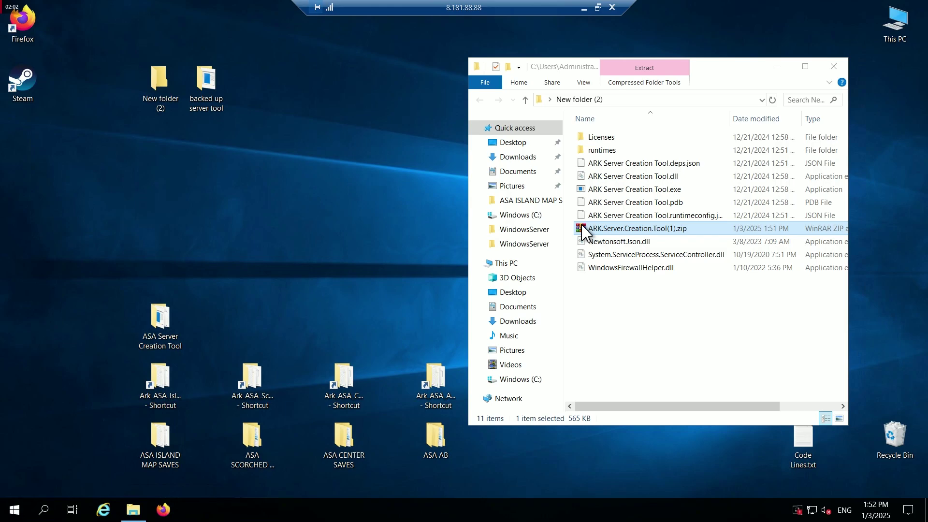
- Open the existing ASA Server Creation Tool folder beside the new files
{"action": "left_click", "coordinate": [160, 319]}
{"action": "double_click", "coordinate": [159, 319]}
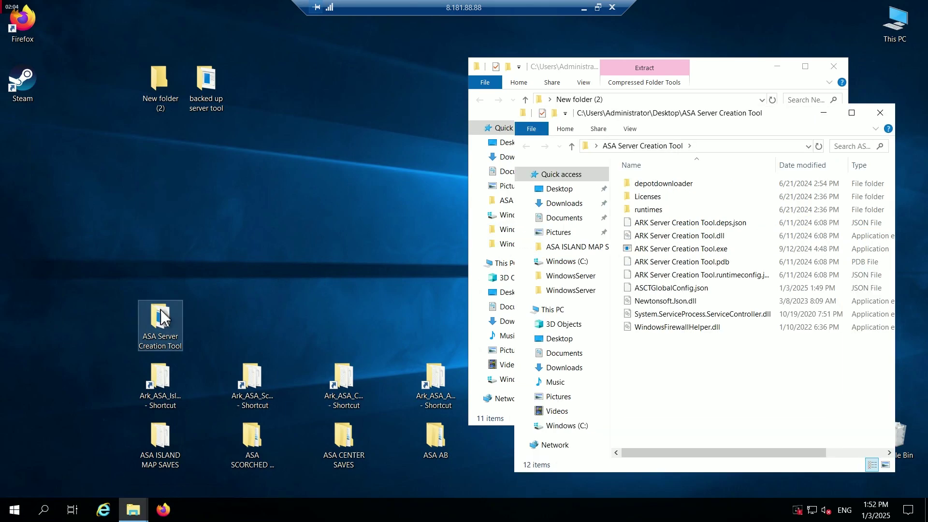
{"action": "left_click_drag", "start_coordinate": [790, 119], "coordinate": [317, 129]}
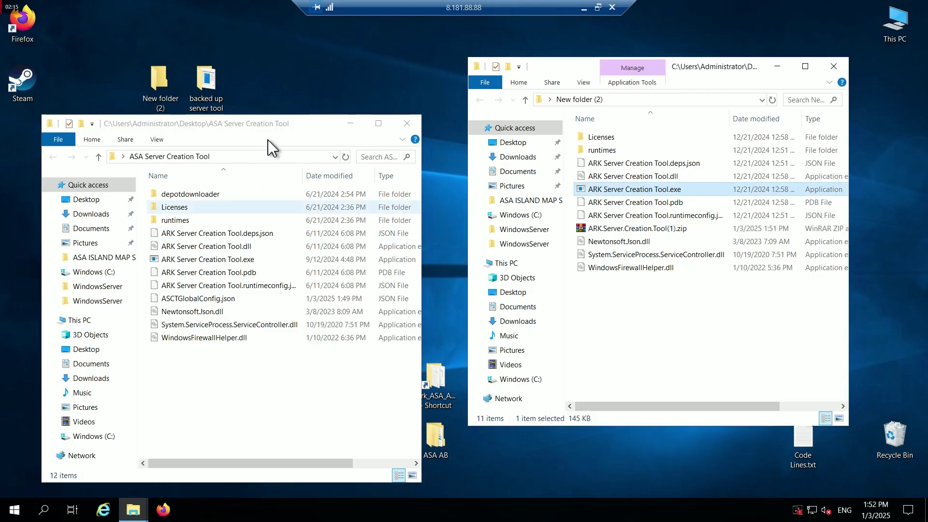
- Back up all current tool files into a new desktop folder named 'old'
{"action": "right_click", "coordinate": [282, 73]}
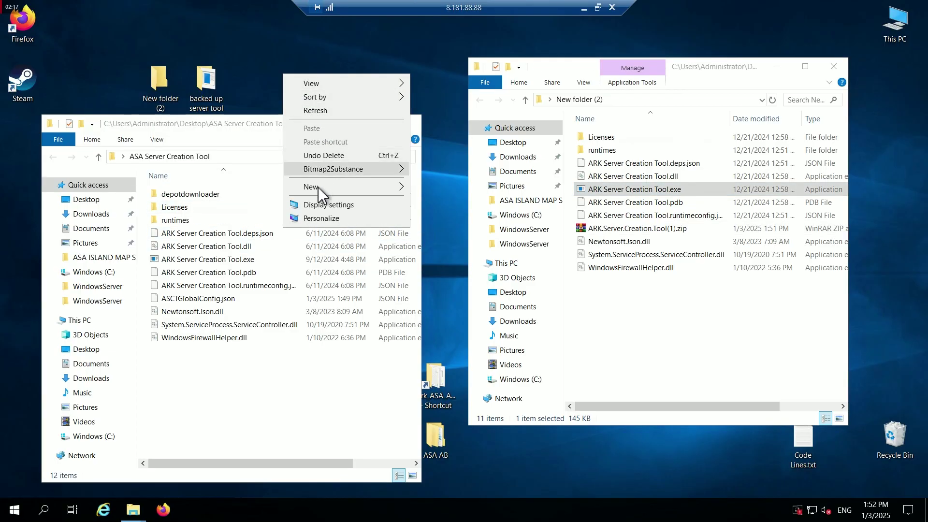
{"action": "mouse_move", "coordinate": [341, 188]}
{"action": "left_click", "coordinate": [441, 187]}
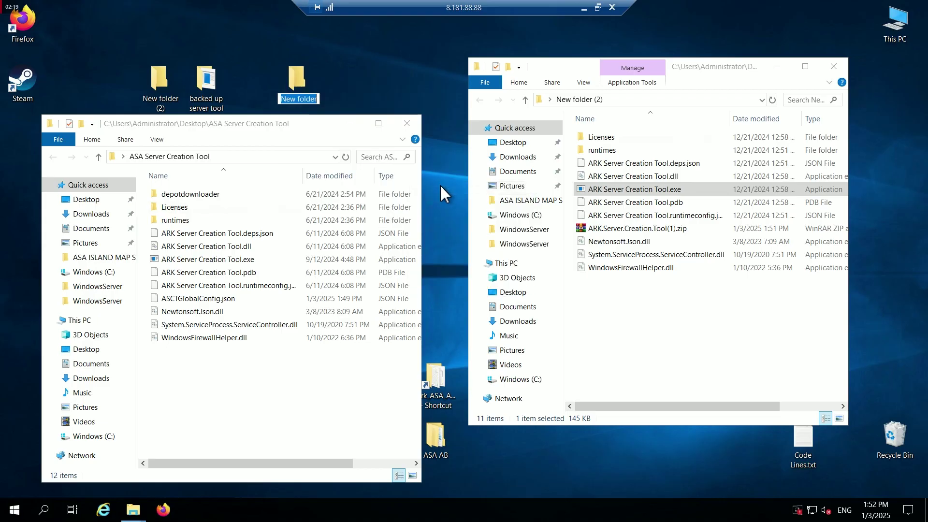
{"action": "type", "text": "old"}
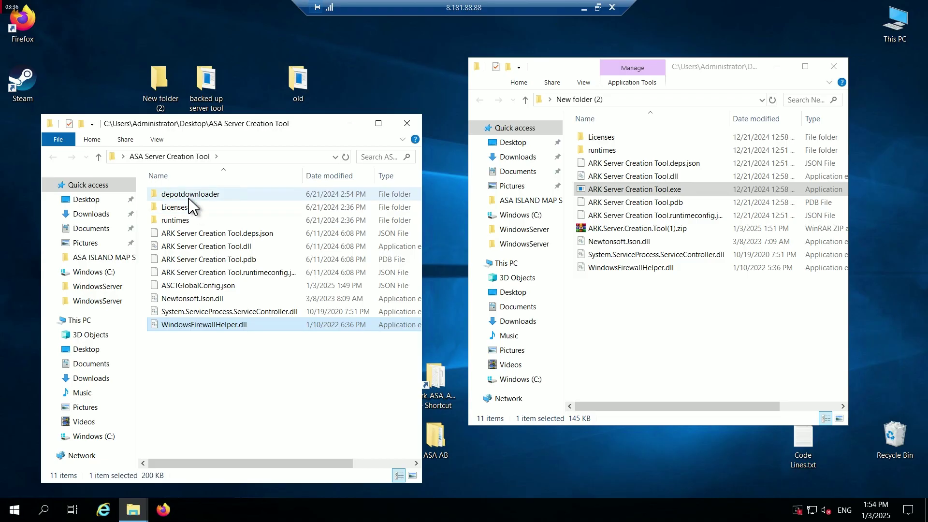
{"action": "key", "text": "ctrl+a"}
{"action": "left_click_drag", "start_coordinate": [189, 206], "coordinate": [297, 86]}
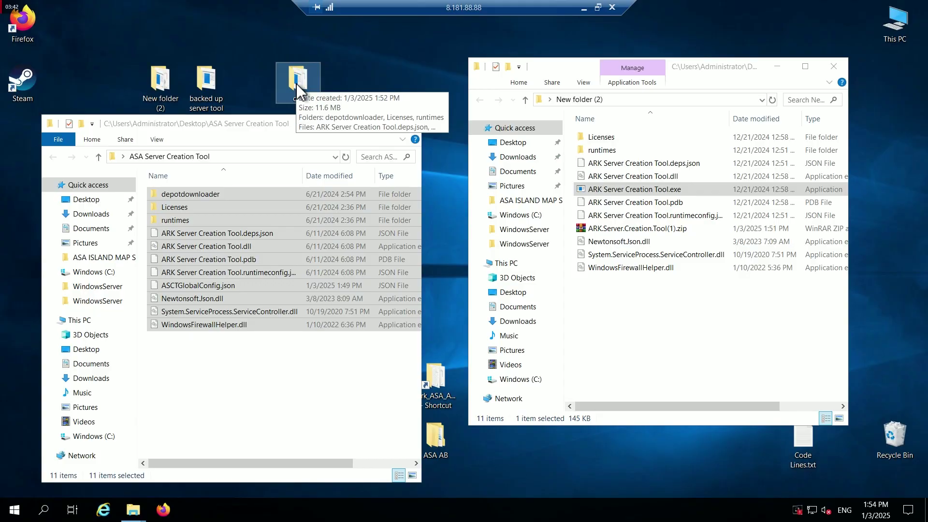
{"action": "double_click", "coordinate": [297, 82]}
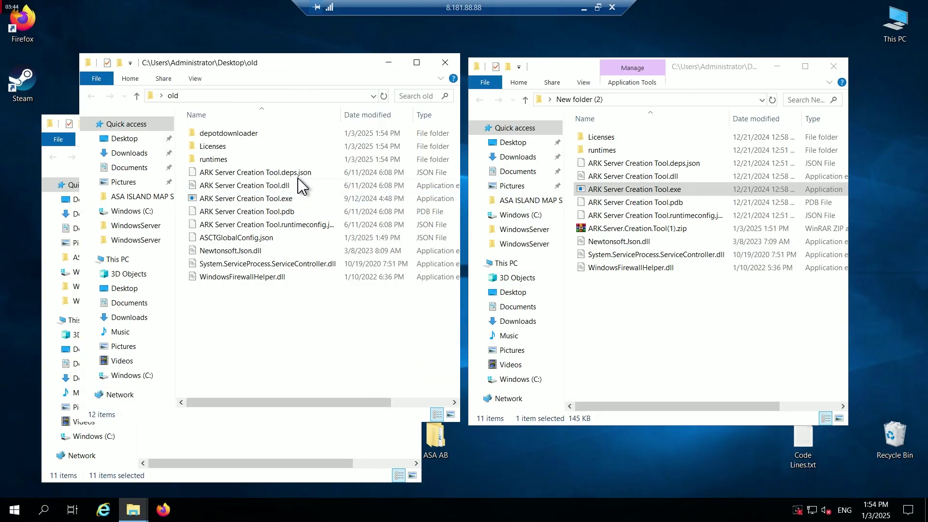
{"action": "left_click", "coordinate": [445, 62]}
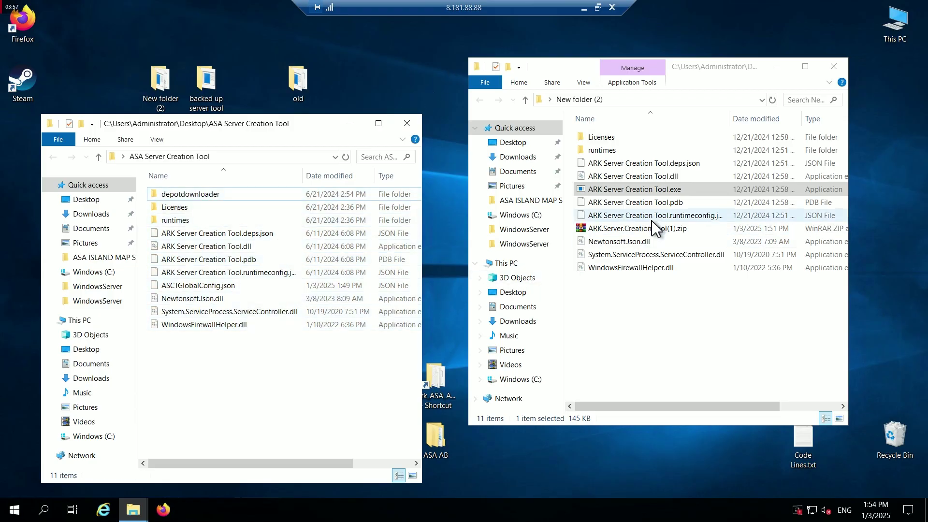
- Delete the zip and move the eight new files over, replacing the old ones
{"action": "left_click", "coordinate": [646, 235]}
{"action": "right_click", "coordinate": [642, 230]}
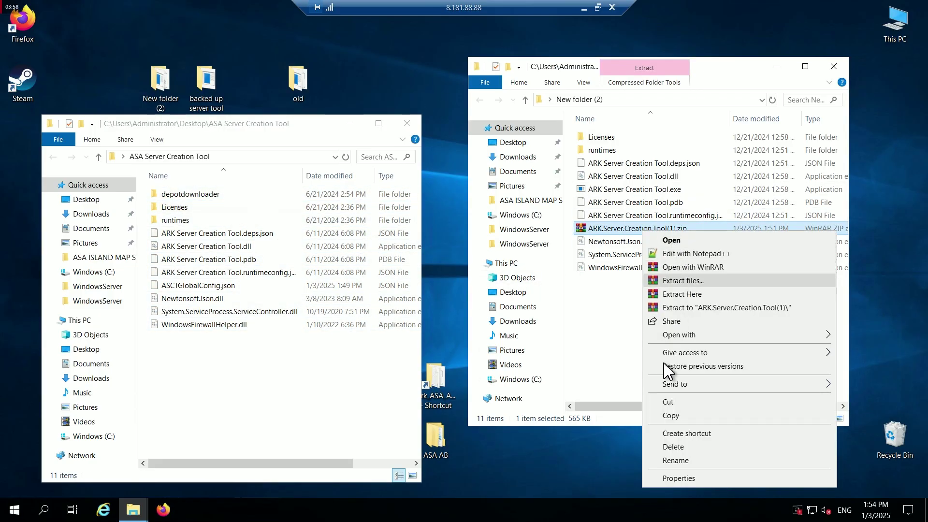
{"action": "left_click", "coordinate": [679, 449]}
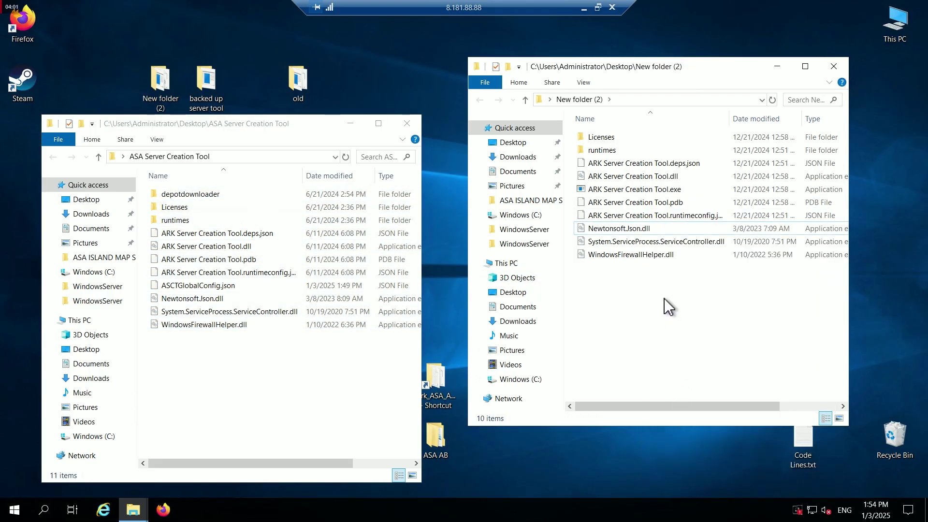
{"action": "left_click_drag", "start_coordinate": [666, 300], "coordinate": [233, 392]}
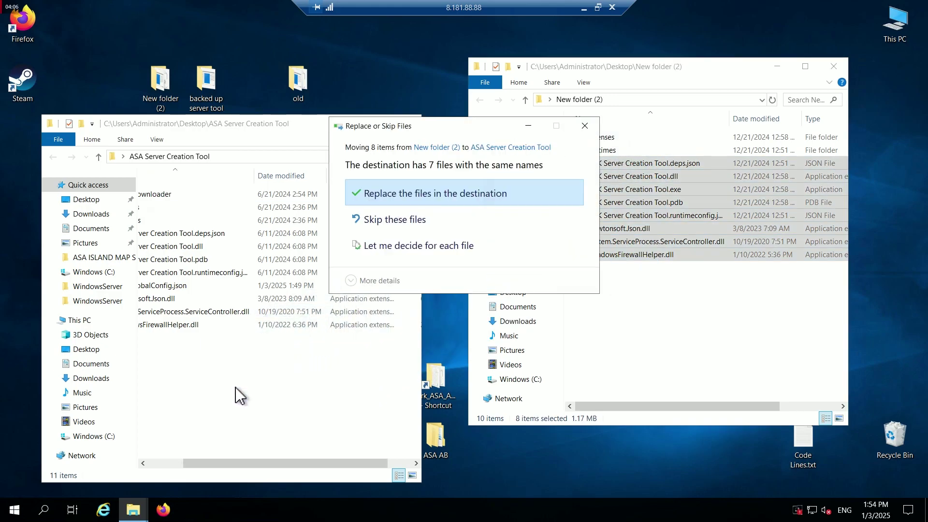
{"action": "left_click", "coordinate": [437, 193]}
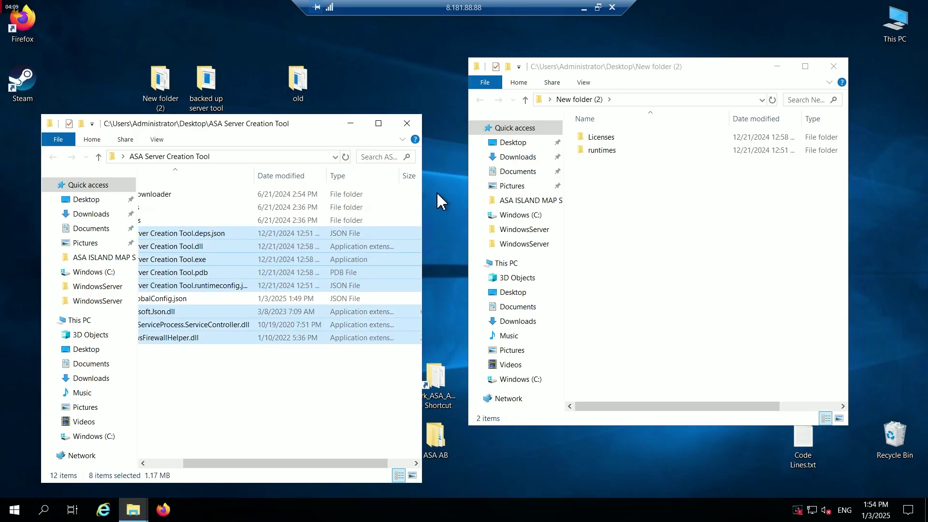
- Launch the updated ARK Server Creation Tool.exe
{"action": "left_click_drag", "start_coordinate": [205, 466], "coordinate": [156, 467]}
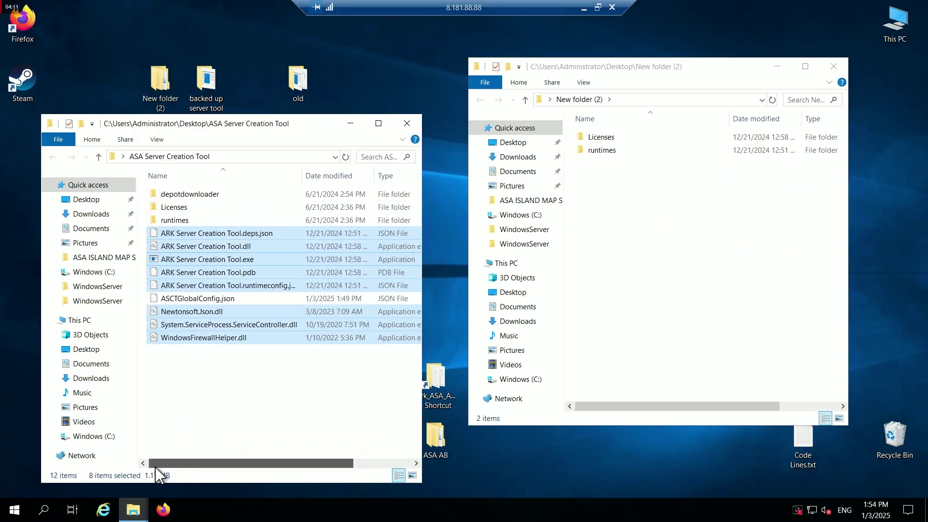
{"action": "left_click", "coordinate": [244, 260]}
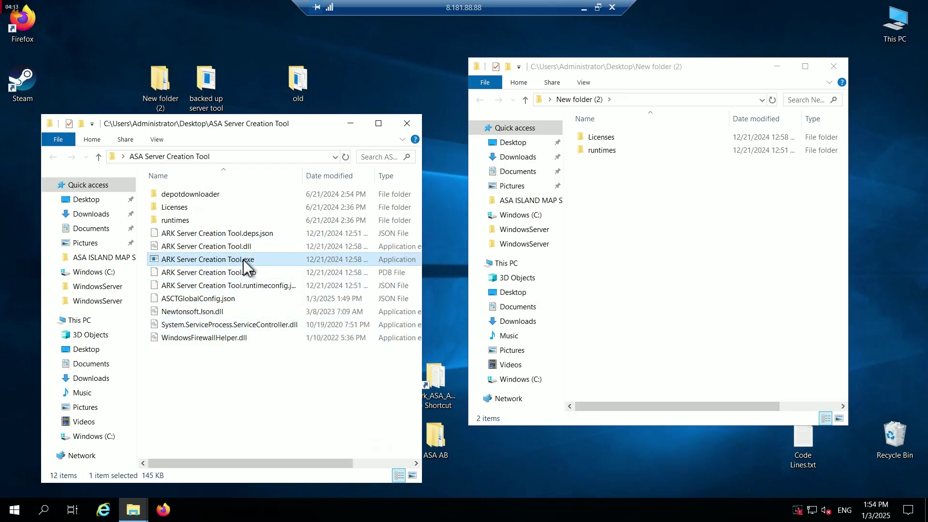
{"action": "double_click", "coordinate": [244, 260]}
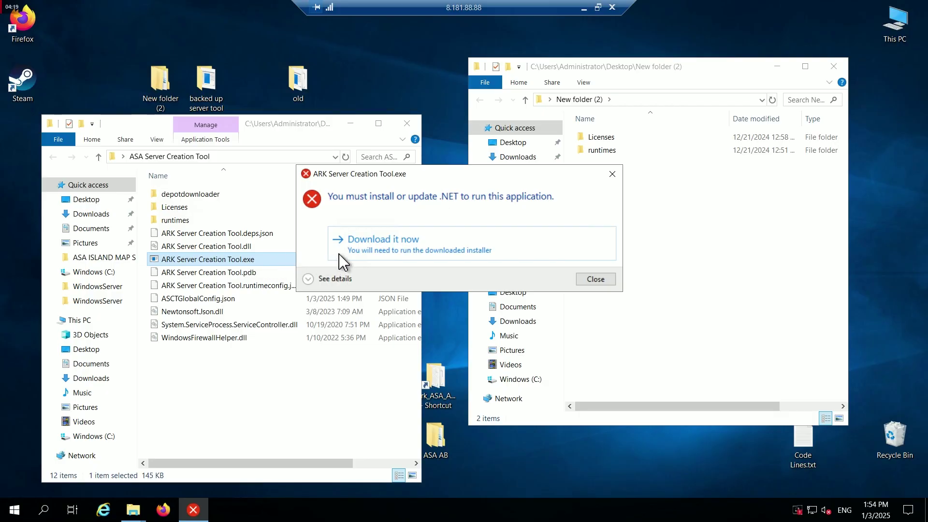
- Download and install the .NET 9.0 Desktop Runtime (x64) despite the SmartScreen warning
{"action": "left_click", "coordinate": [393, 240]}
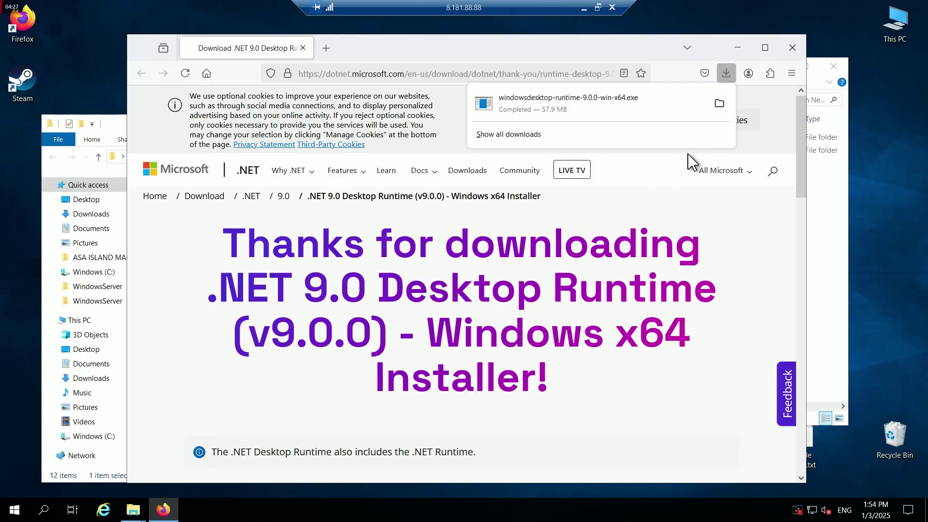
{"action": "left_click", "coordinate": [719, 104]}
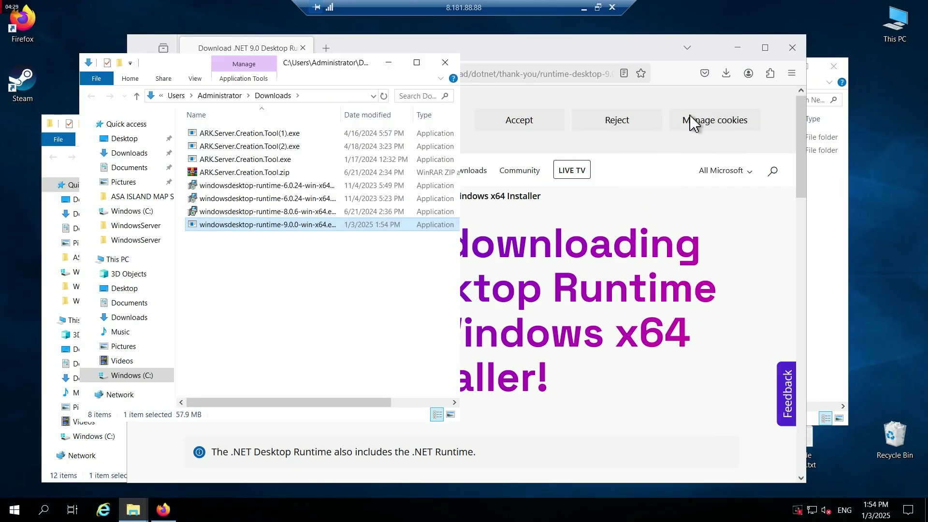
{"action": "double_click", "coordinate": [288, 225]}
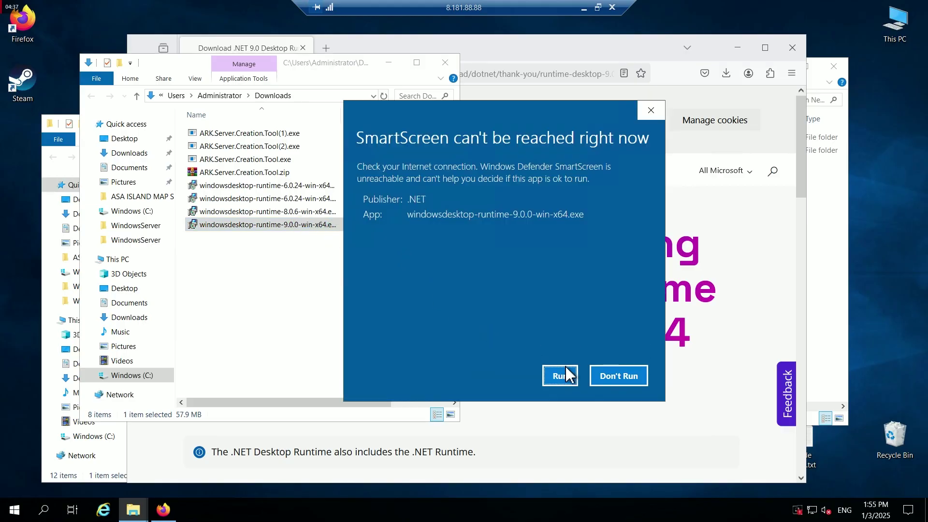
{"action": "left_click", "coordinate": [559, 377]}
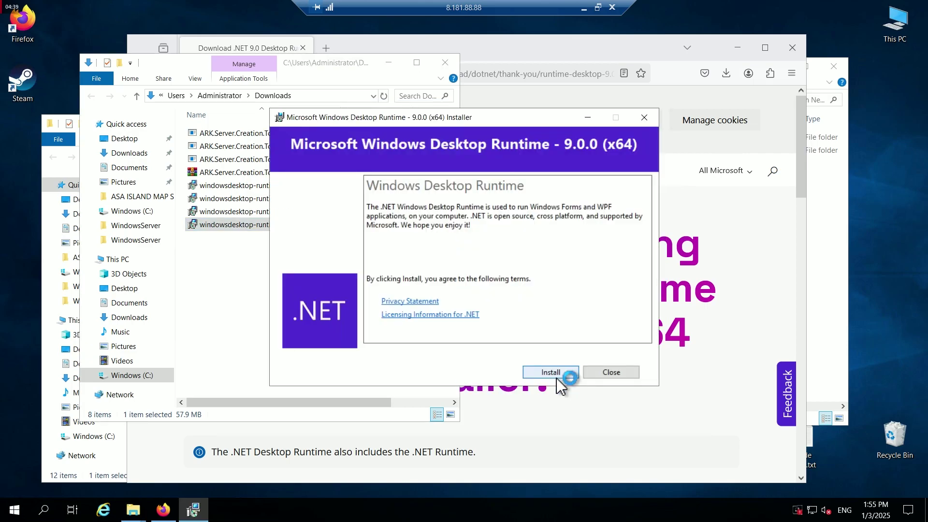
{"action": "left_click", "coordinate": [557, 376]}
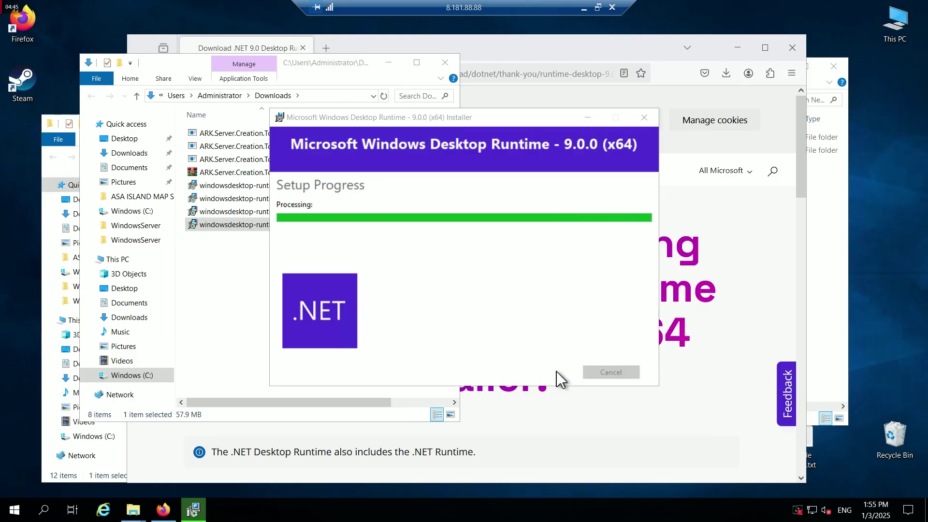
{"action": "left_click", "coordinate": [606, 370]}
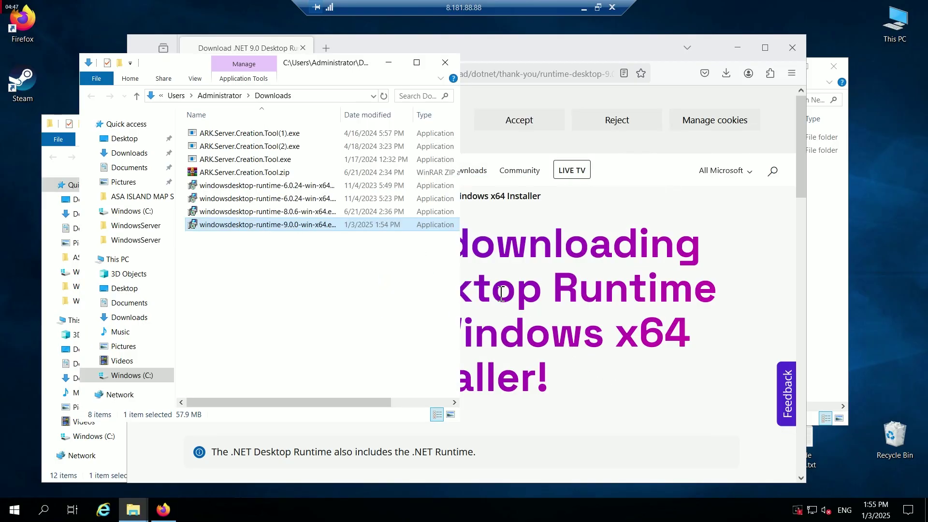
- Close the Downloads folder, Firefox and the New folder (2) window
{"action": "left_click", "coordinate": [445, 62]}
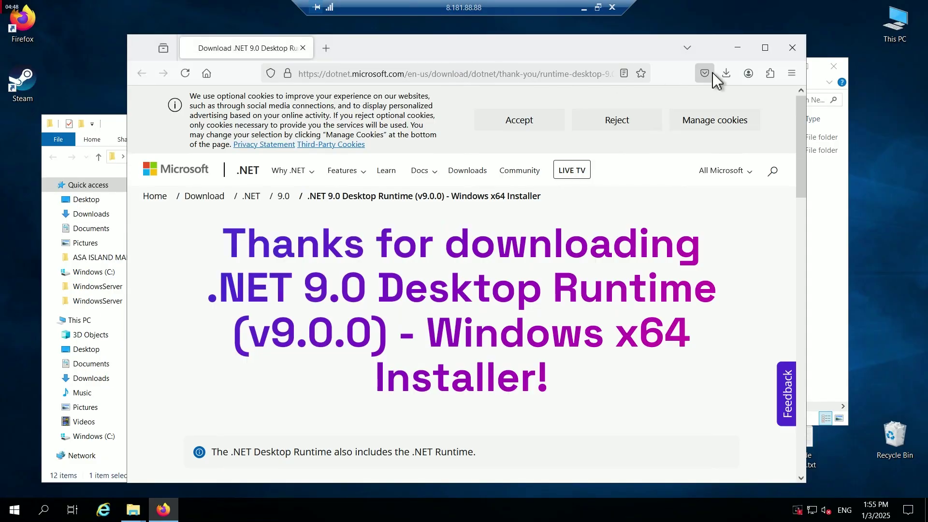
{"action": "left_click", "coordinate": [792, 47]}
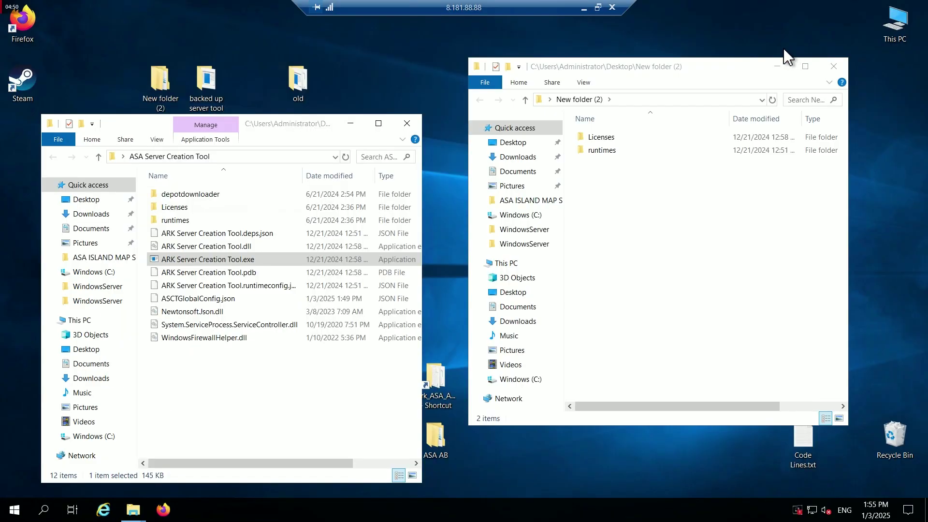
{"action": "left_click", "coordinate": [833, 67]}
- Relaunch ARK Server Creation Tool.exe, start a new server and open its map list
{"action": "left_click", "coordinate": [234, 372]}
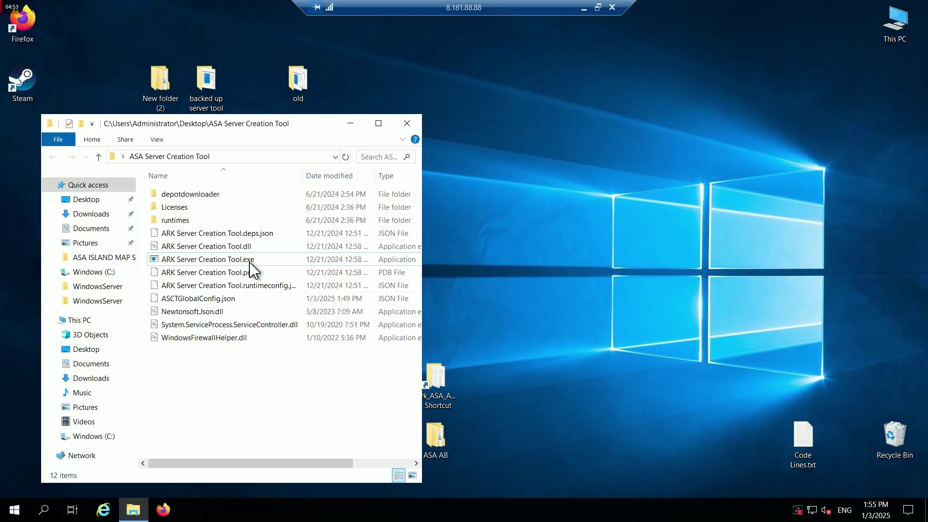
{"action": "double_click", "coordinate": [238, 257]}
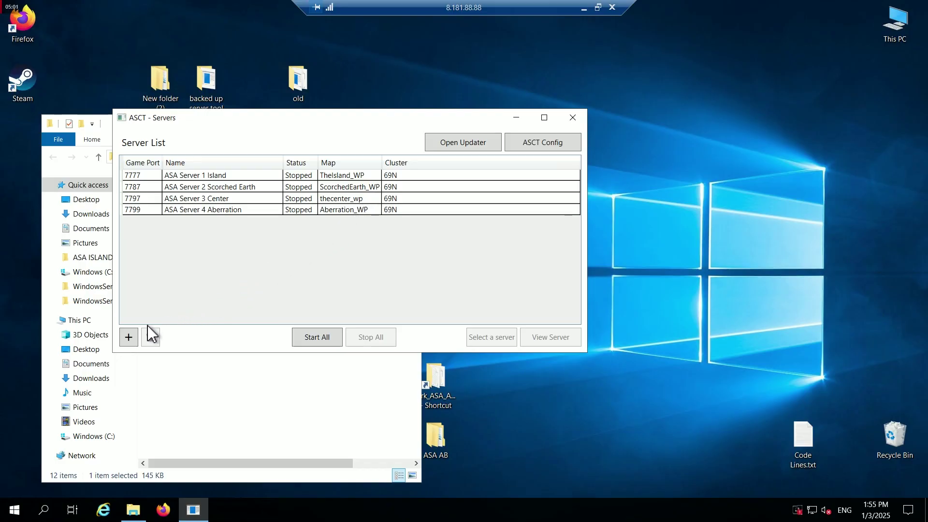
{"action": "left_click", "coordinate": [129, 336]}
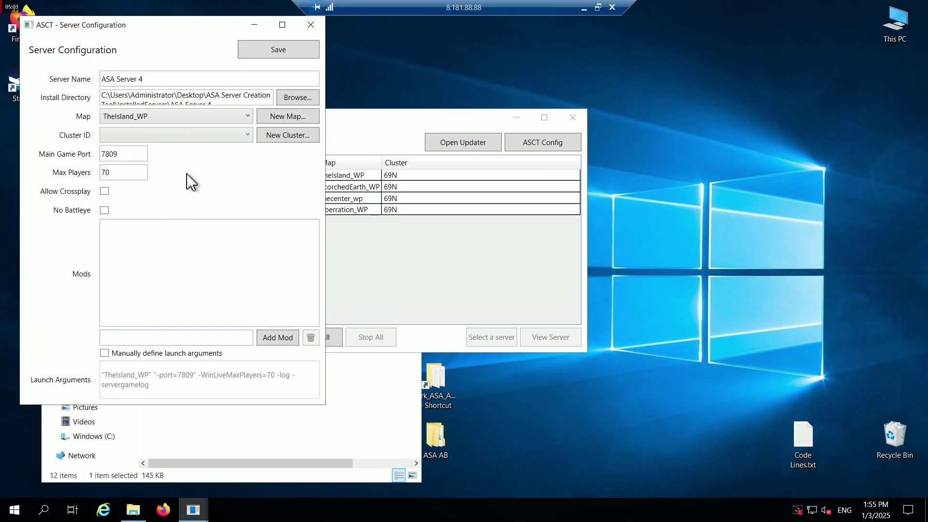
{"action": "left_click", "coordinate": [192, 117]}
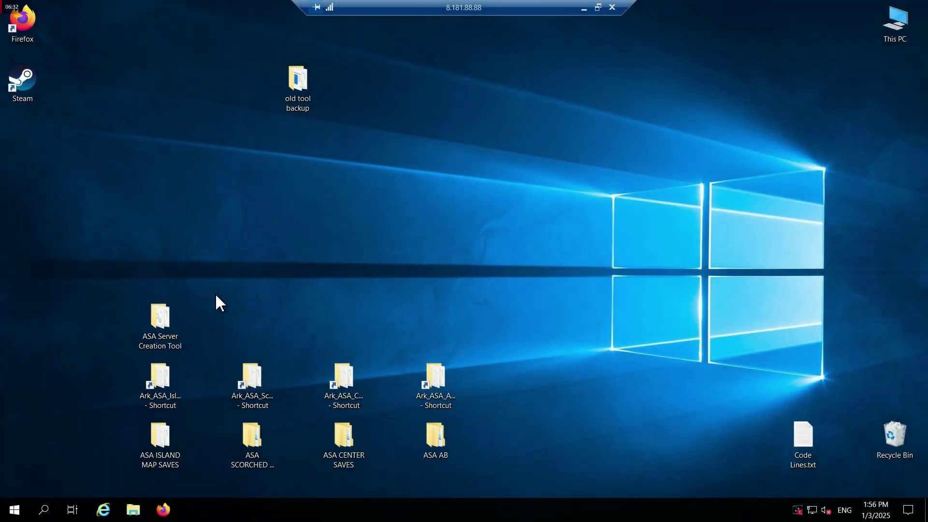
- Run the tool from the ASA Server Creation Tool folder, add a server, and name it 'ASA Server 5 Extinction'
{"action": "double_click", "coordinate": [164, 315]}
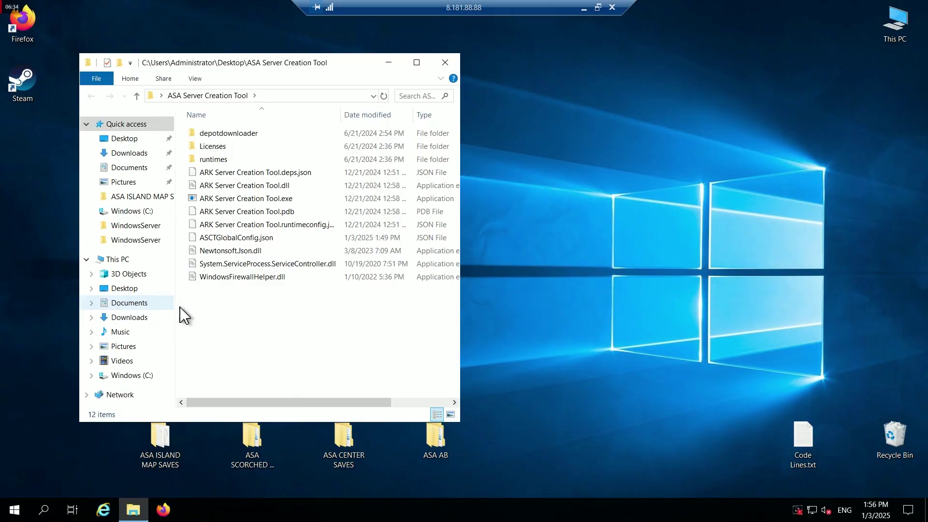
{"action": "double_click", "coordinate": [265, 198]}
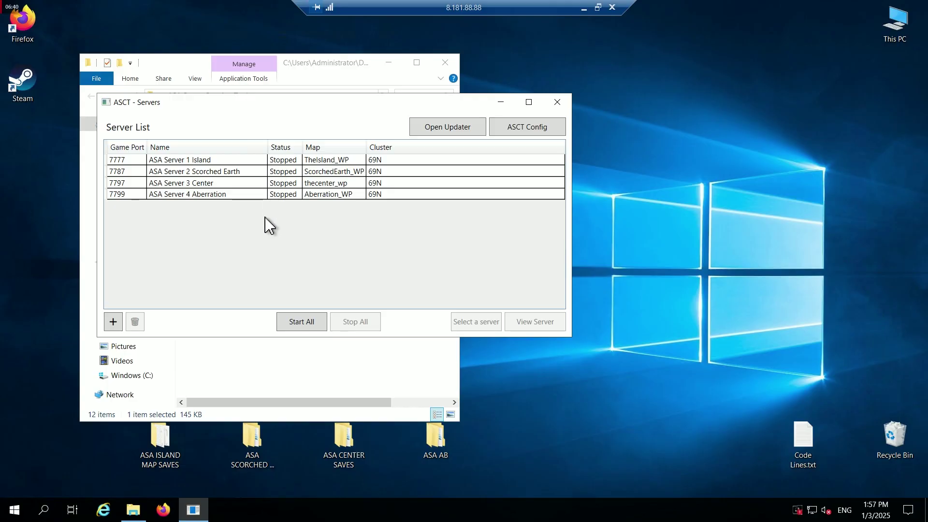
{"action": "left_click", "coordinate": [114, 321]}
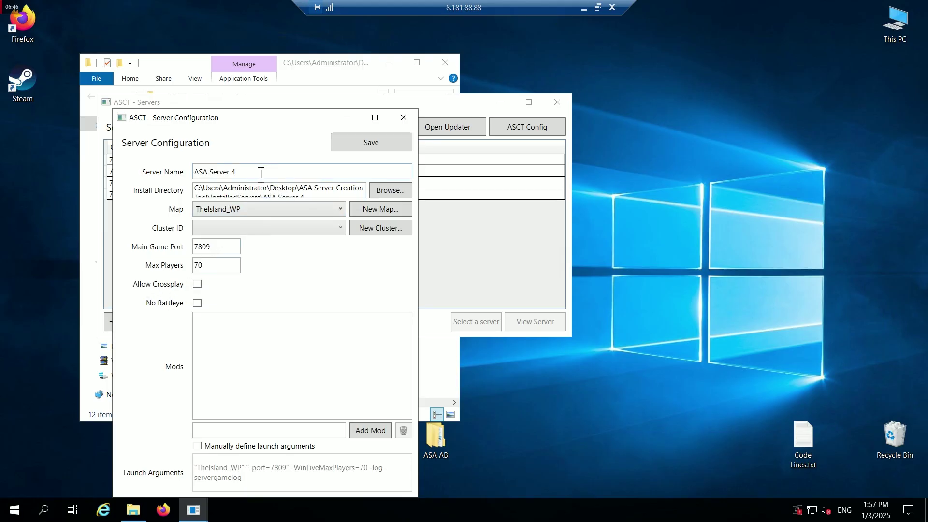
{"action": "left_click_drag", "start_coordinate": [298, 122], "coordinate": [685, 109]}
{"action": "left_click", "coordinate": [623, 160]}
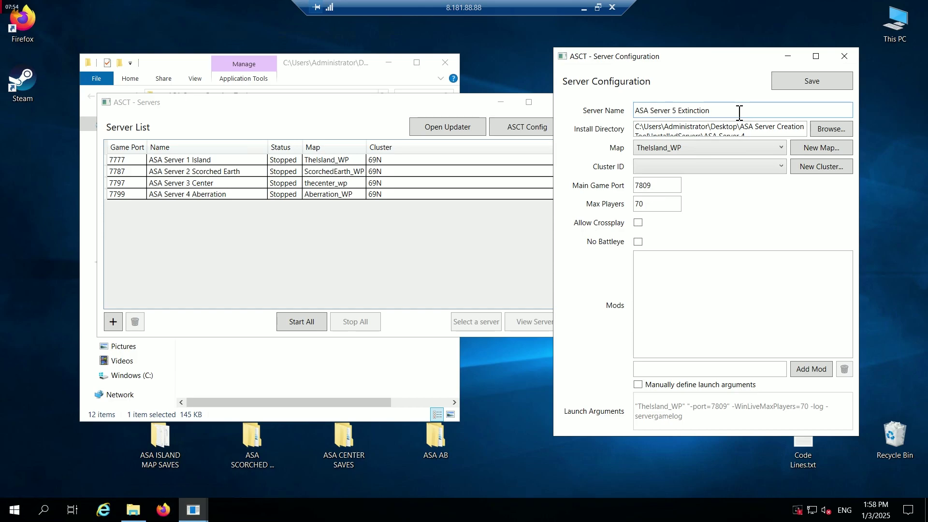
- Create folder Ark_ASA_Extinction on C: and select it as the install directory
{"action": "left_click", "coordinate": [824, 132]}
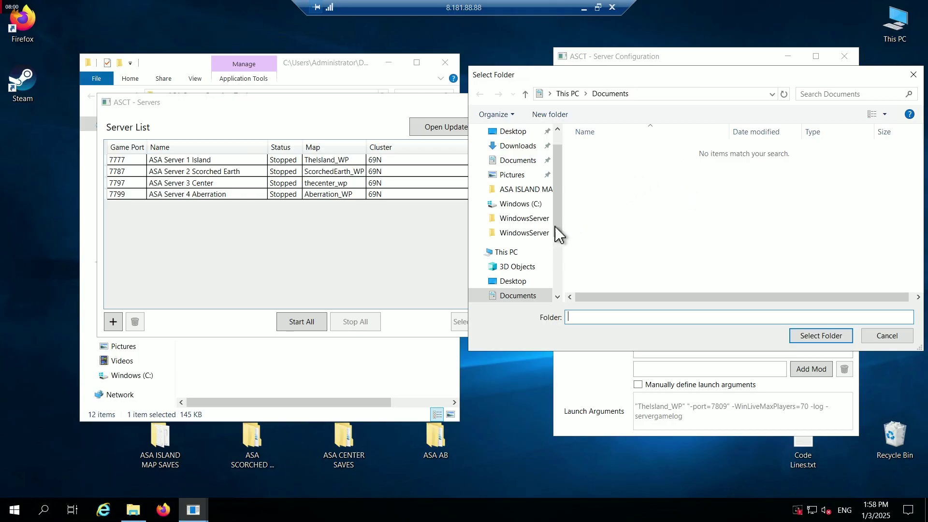
{"action": "left_click", "coordinate": [572, 95]}
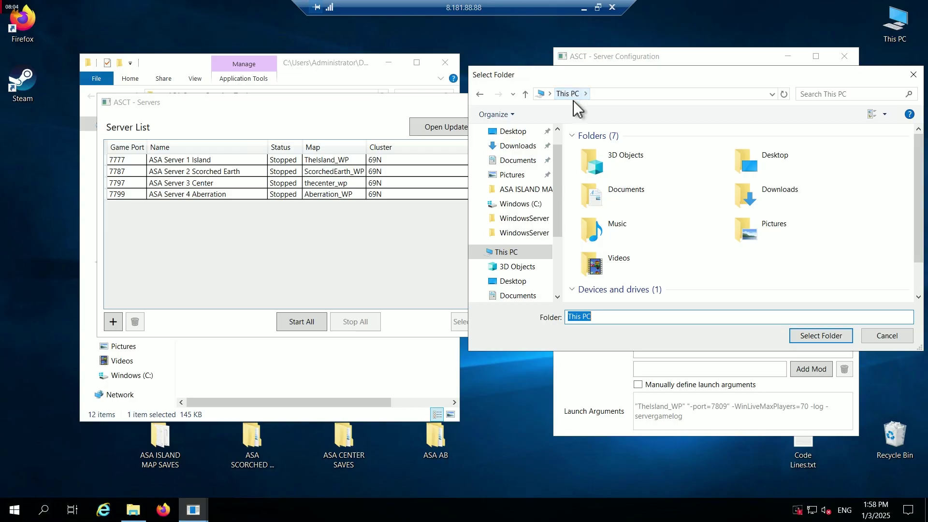
{"action": "scroll", "coordinate": [704, 223], "scroll_direction": "down", "scroll_amount": 2}
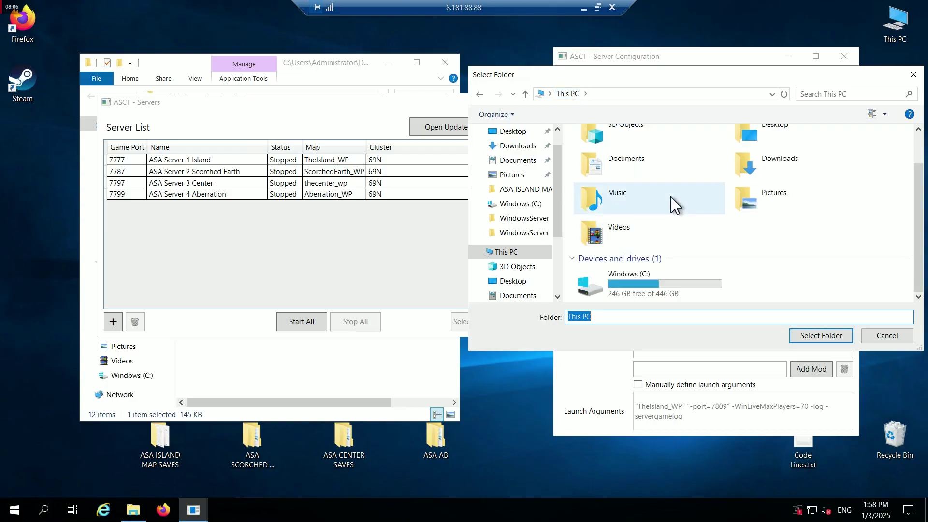
{"action": "scroll", "coordinate": [531, 228], "scroll_direction": "up", "scroll_amount": 2}
{"action": "left_click", "coordinate": [526, 229]}
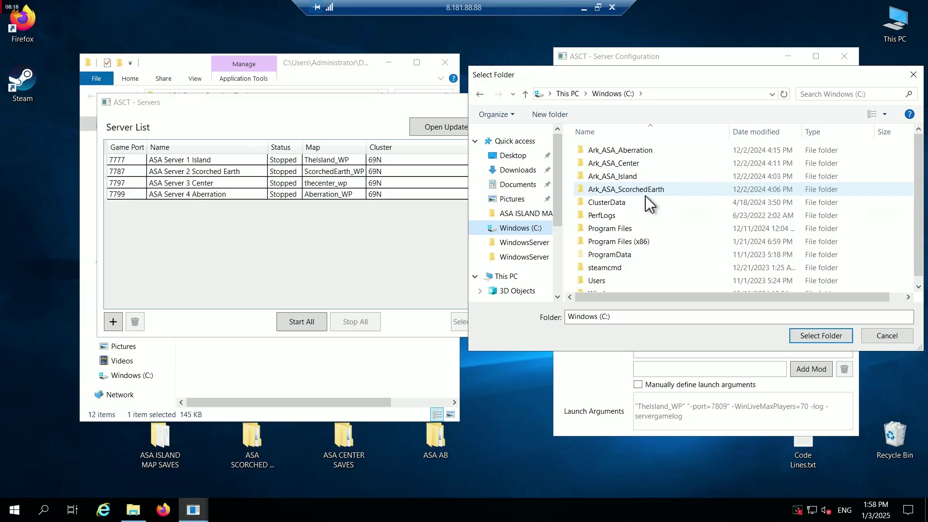
{"action": "left_click", "coordinate": [554, 117]}
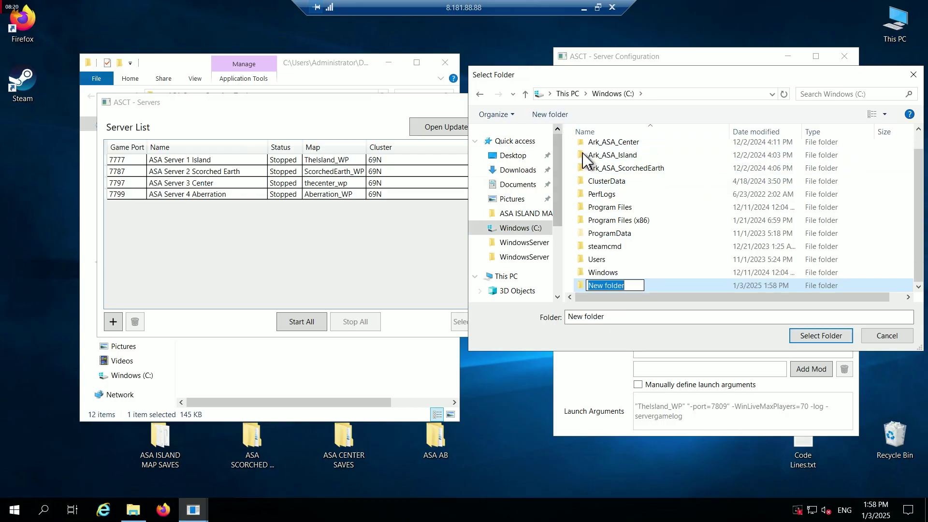
{"action": "type", "text": "Ar"}
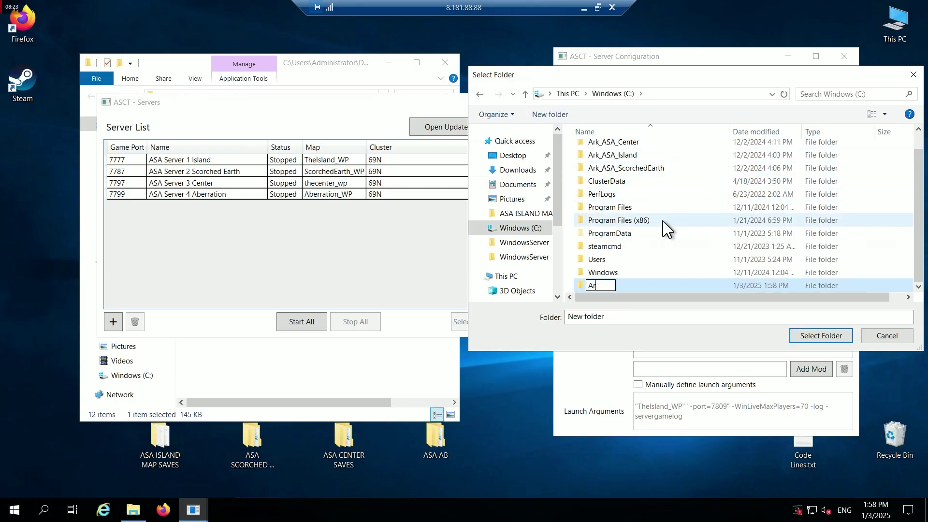
{"action": "type", "text": "k_ASA_Extinction"}
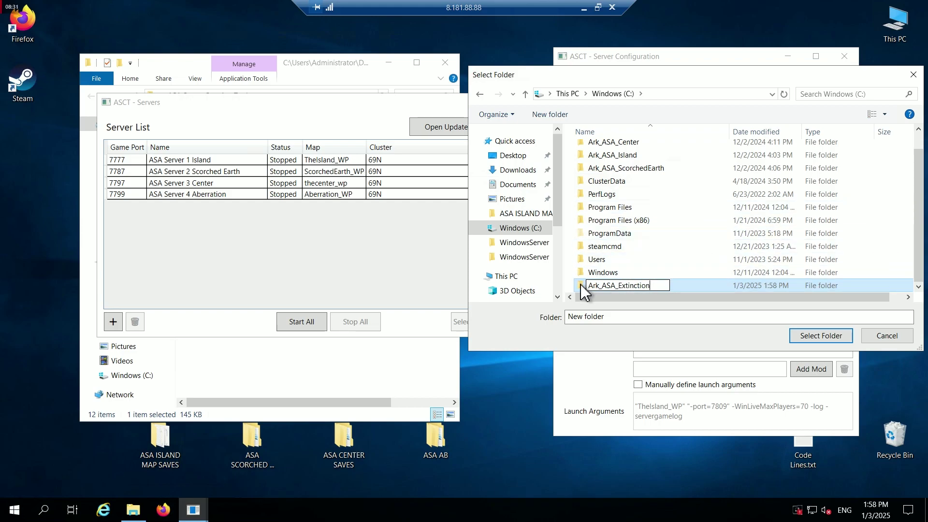
{"action": "key", "text": "Return"}
{"action": "left_click", "coordinate": [820, 335]}
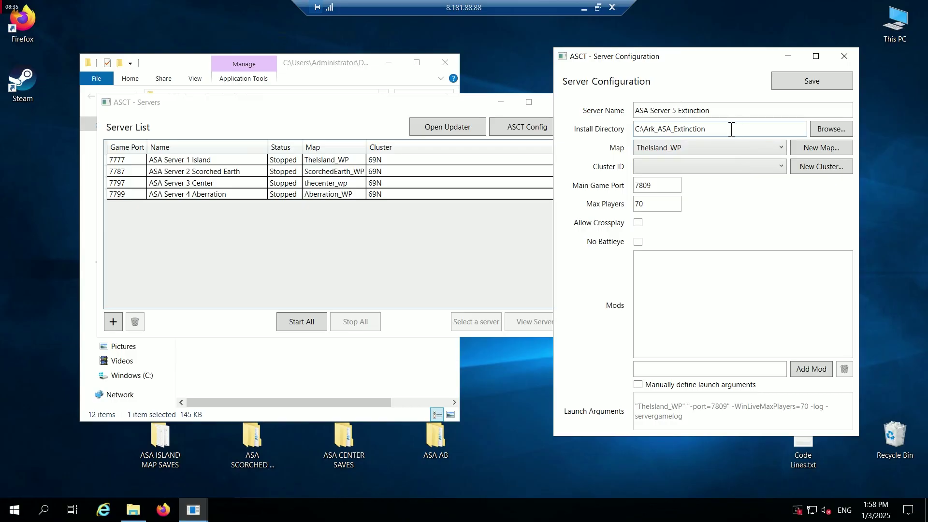
- Choose Extinction_WP as the new server's map
{"action": "left_click", "coordinate": [823, 132]}
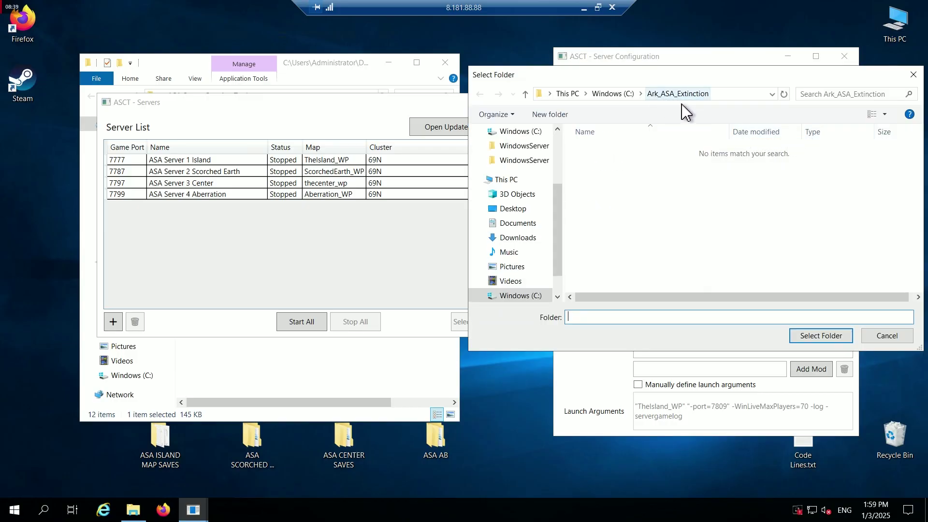
{"action": "left_click", "coordinate": [875, 334]}
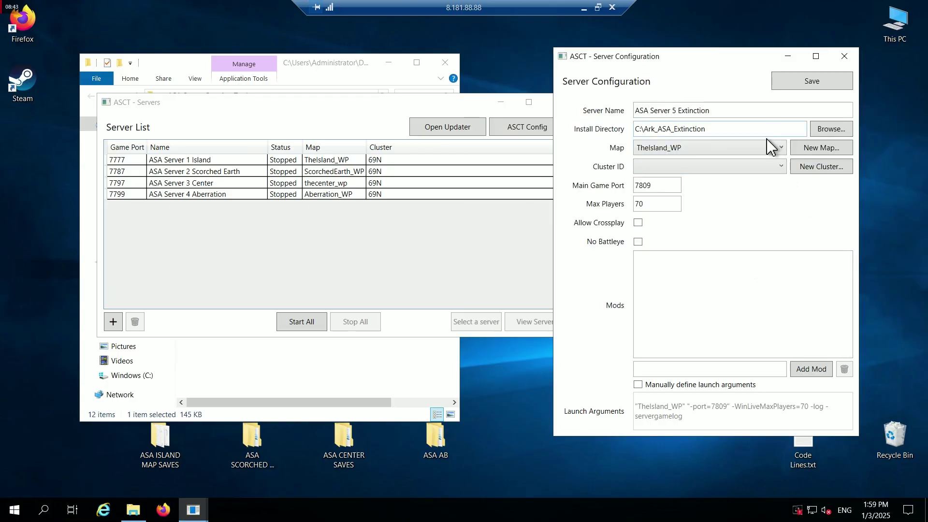
{"action": "left_click", "coordinate": [753, 147]}
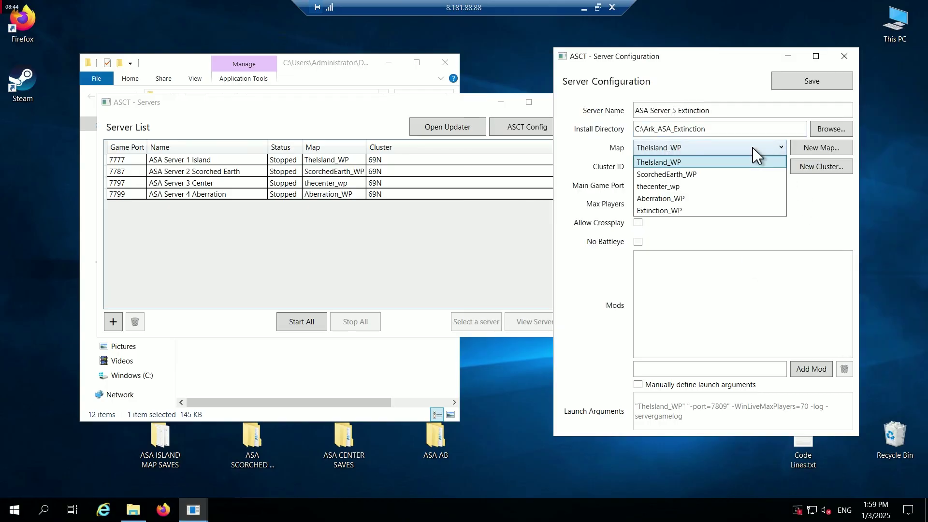
{"action": "left_click", "coordinate": [696, 211]}
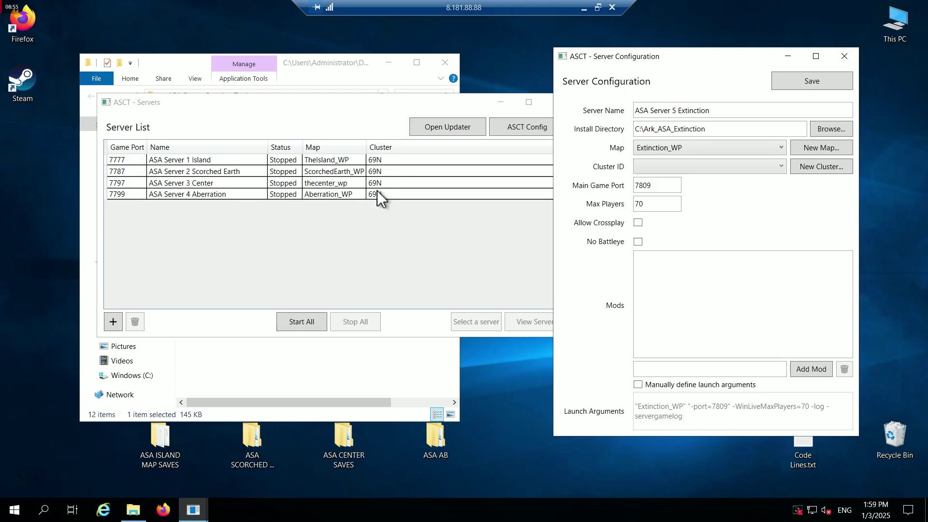
- Set cluster ID 69N and 30 max players, then save the configuration
{"action": "left_click", "coordinate": [821, 168]}
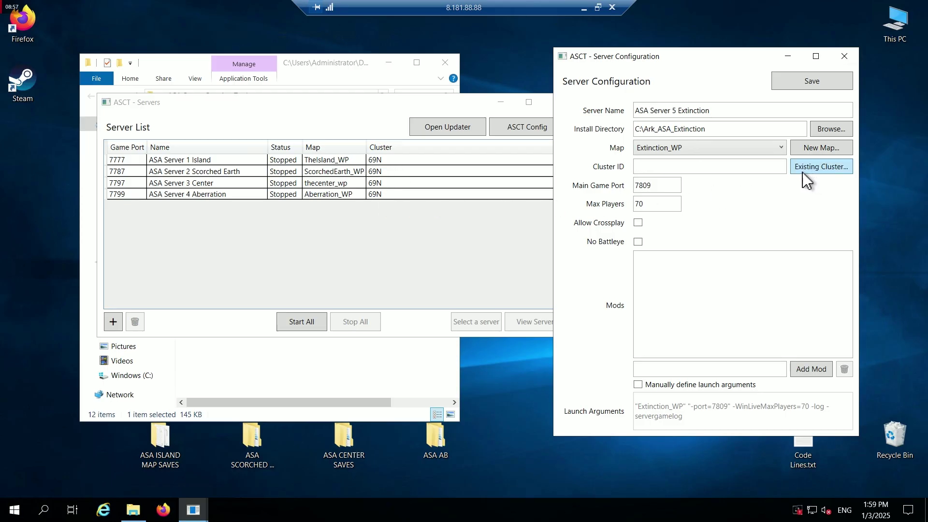
{"action": "left_click", "coordinate": [762, 172]}
{"action": "type", "text": "69"}
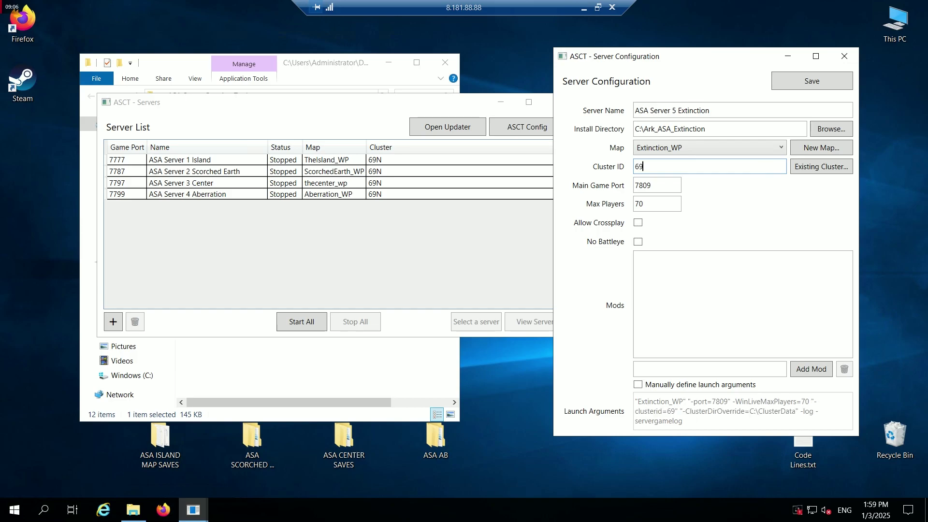
{"action": "type", "text": "N"}
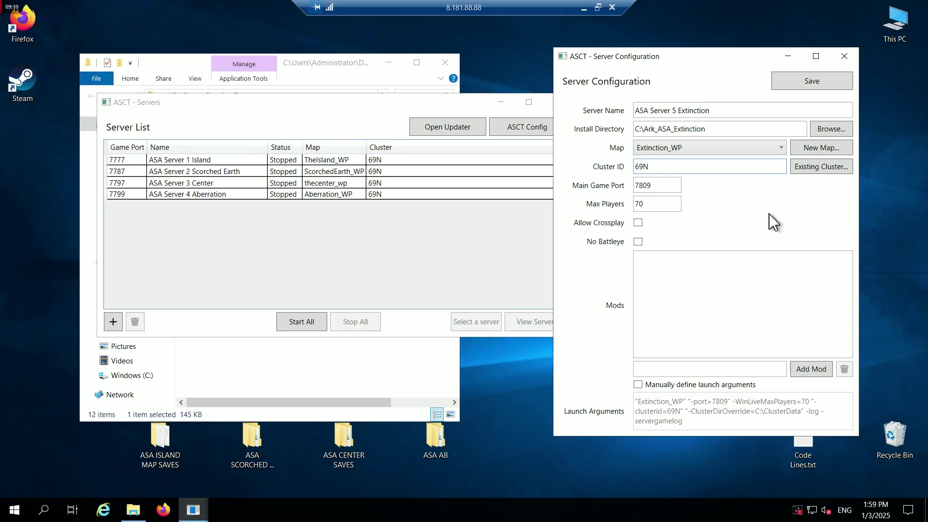
{"action": "left_click", "coordinate": [643, 190]}
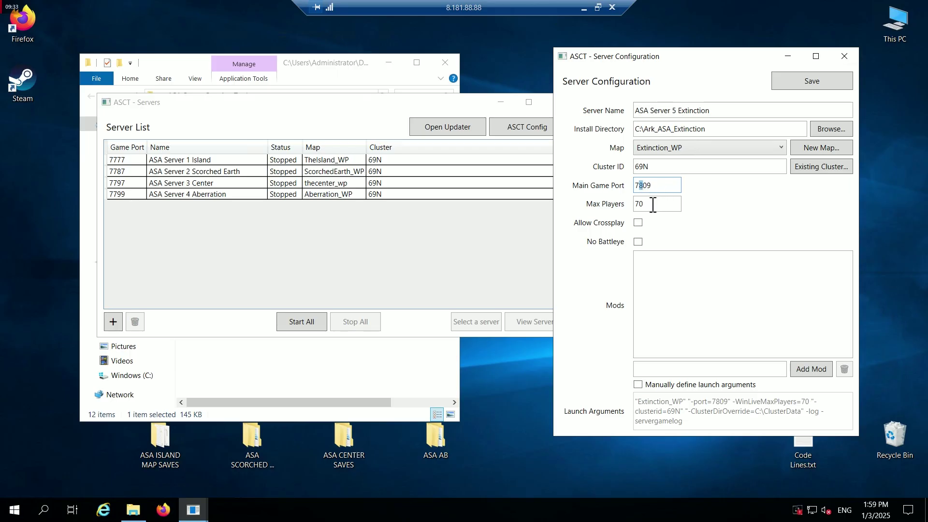
{"action": "key", "text": "Tab"}
{"action": "key", "text": "BackSpace"}
{"action": "key", "text": "BackSpace"}
{"action": "type", "text": "30"}
{"action": "left_click", "coordinate": [816, 82]}
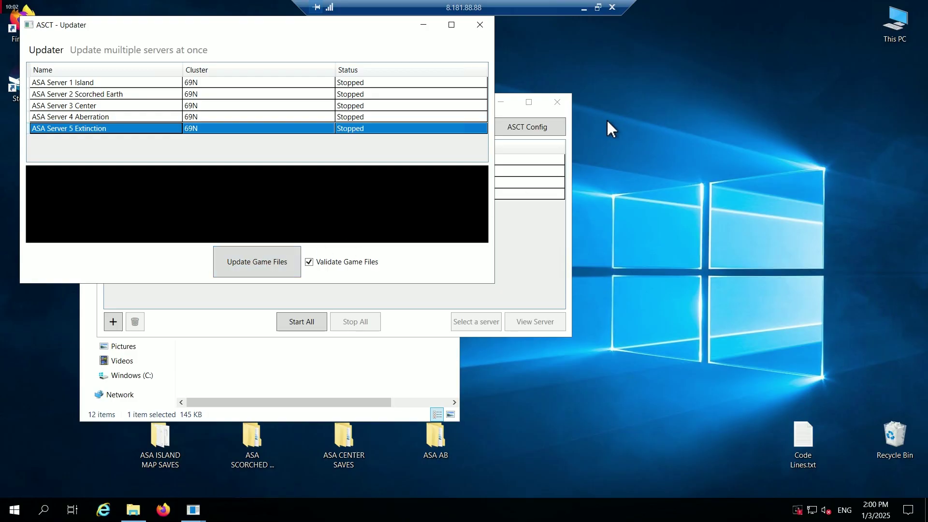
- Browse This PC to the C: drive and check the Ark_ASA_Aberration and Ark_ASA_Center folders
{"action": "left_click", "coordinate": [898, 15]}
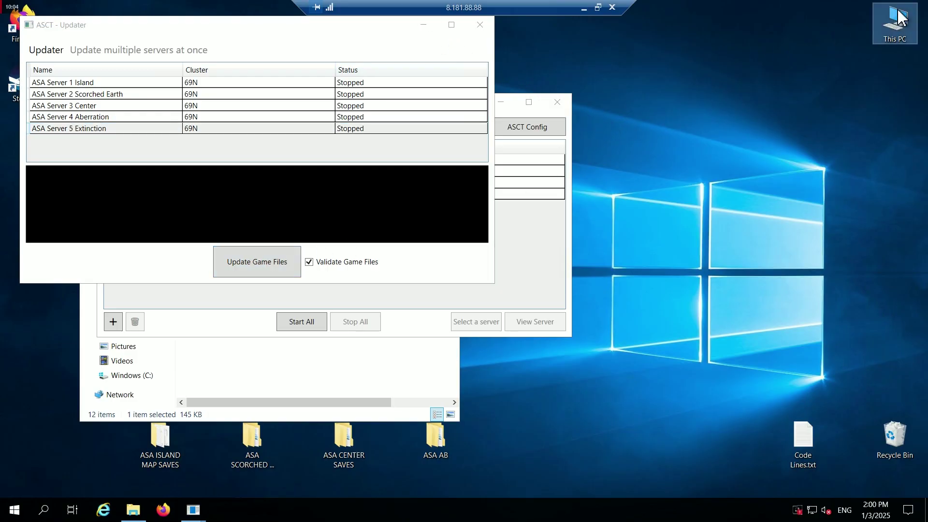
{"action": "double_click", "coordinate": [898, 15]}
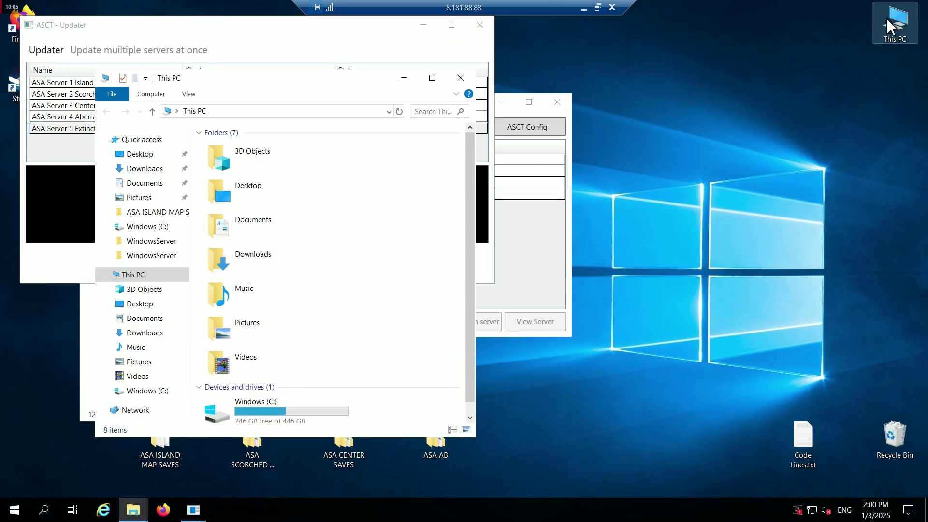
{"action": "double_click", "coordinate": [270, 407]}
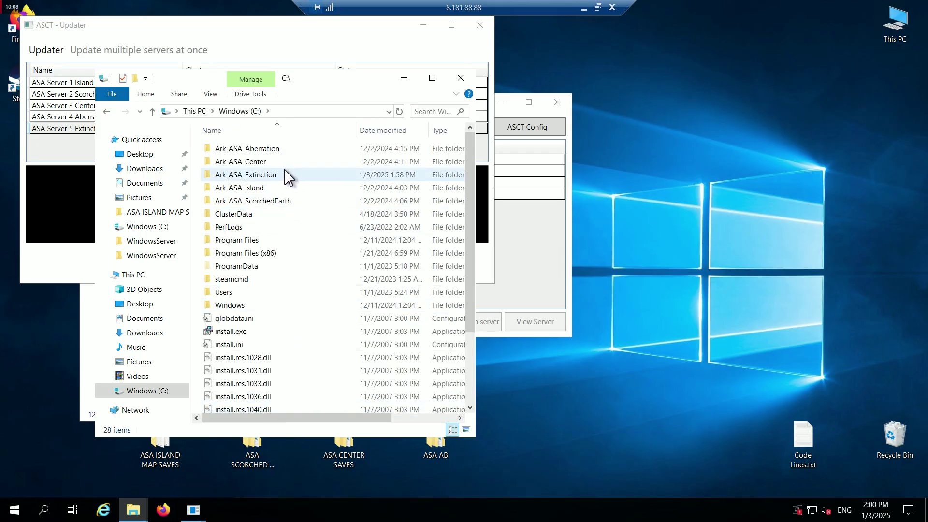
{"action": "double_click", "coordinate": [267, 149]}
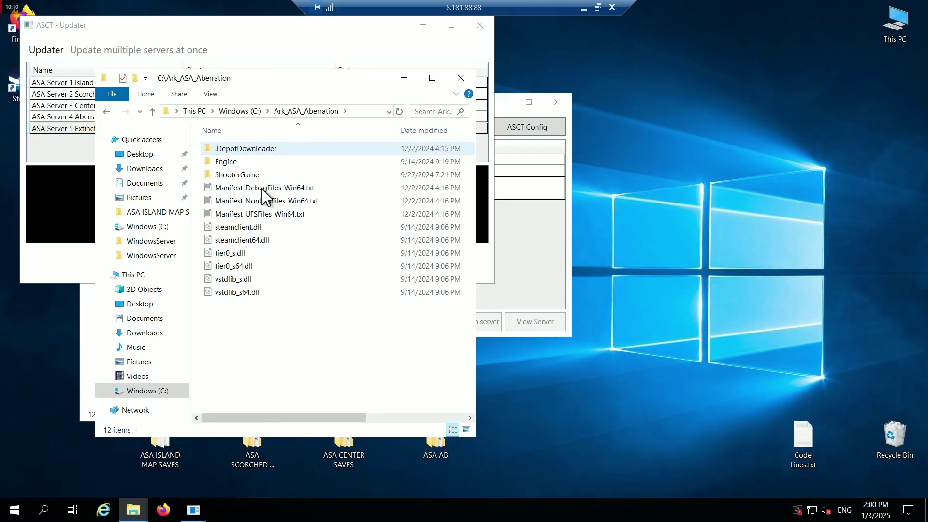
{"action": "left_click", "coordinate": [107, 111]}
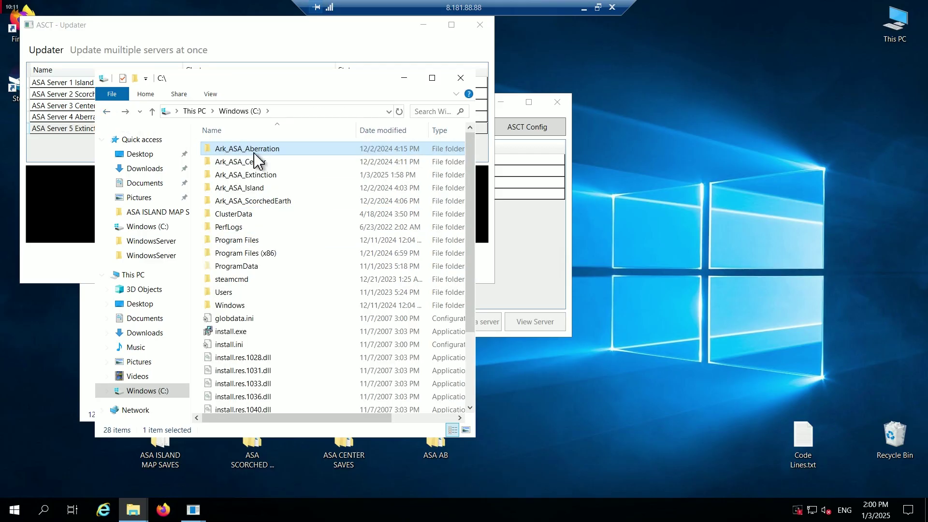
{"action": "double_click", "coordinate": [255, 160]}
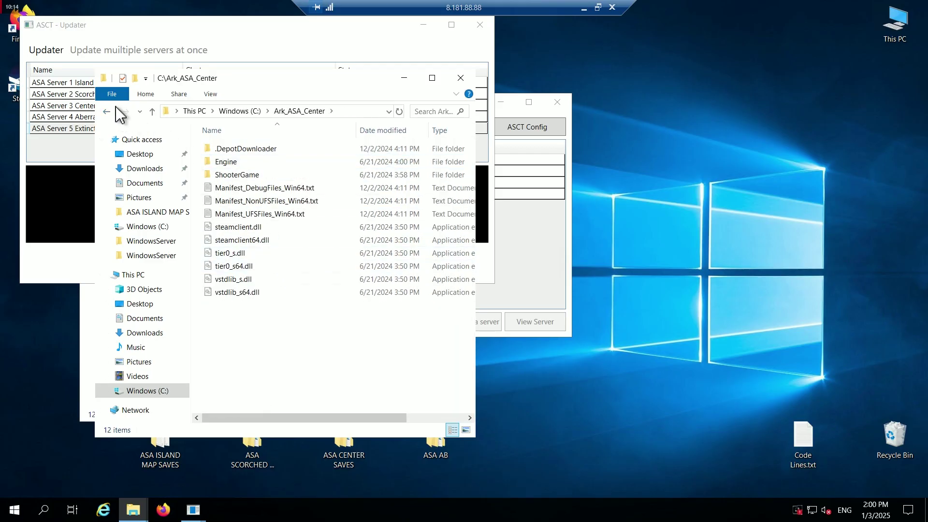
{"action": "left_click", "coordinate": [107, 111]}
- Open the empty Ark_ASA_Extinction folder, move its window right, and select ASA Server 5 Extinction
{"action": "double_click", "coordinate": [269, 175]}
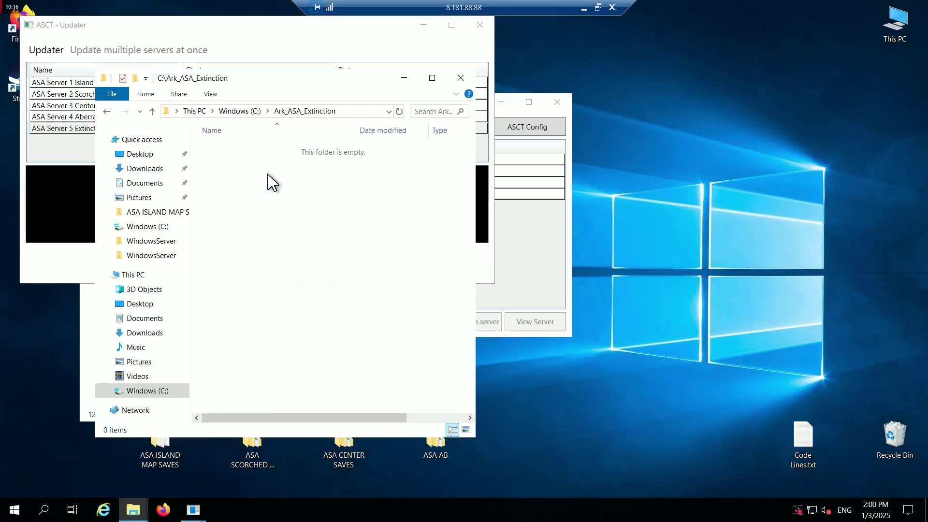
{"action": "left_click_drag", "start_coordinate": [343, 81], "coordinate": [773, 76]}
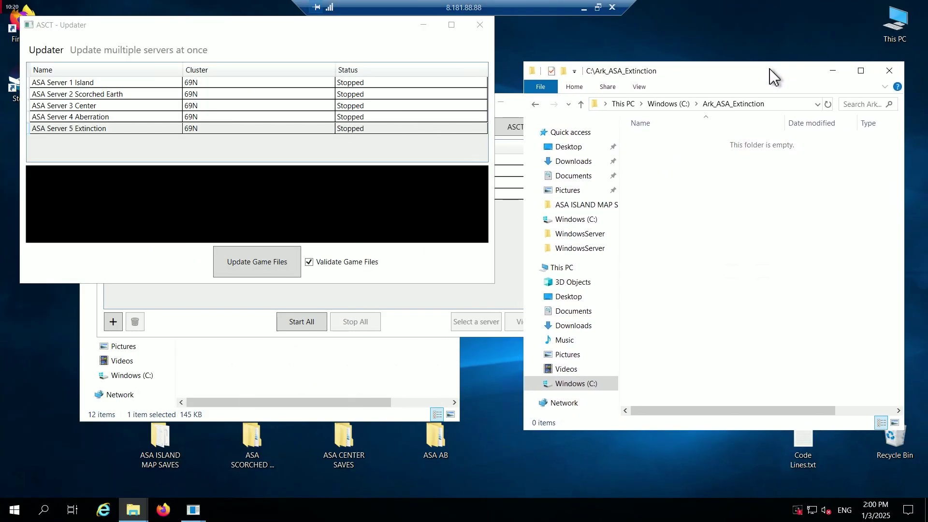
{"action": "left_click", "coordinate": [146, 129]}
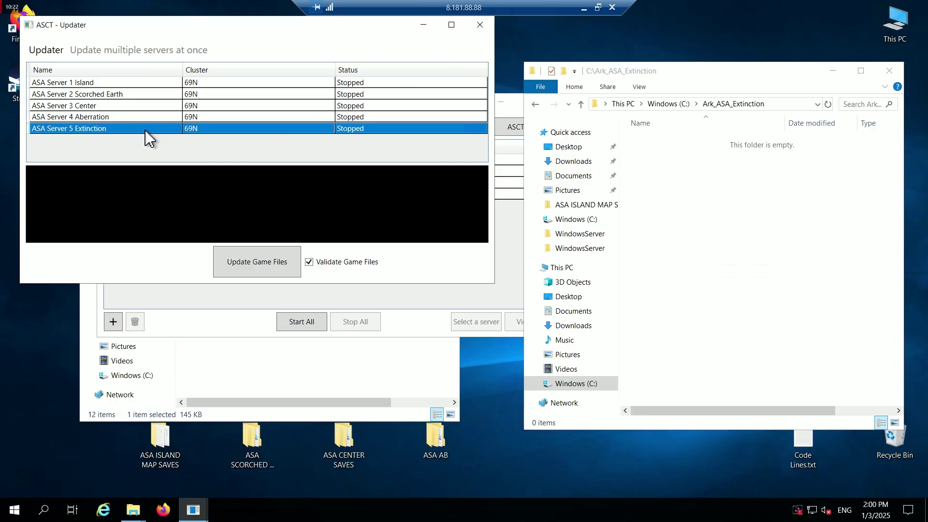
- Download ASA Server 5 Extinction's game files, retrying after the downloader update, then close the Updater
{"action": "left_click", "coordinate": [248, 267]}
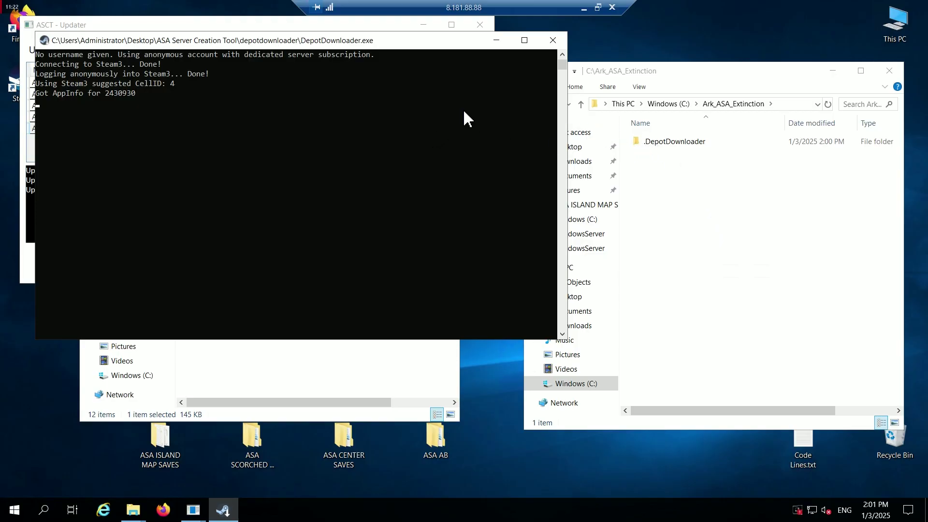
{"action": "left_click", "coordinate": [553, 40]}
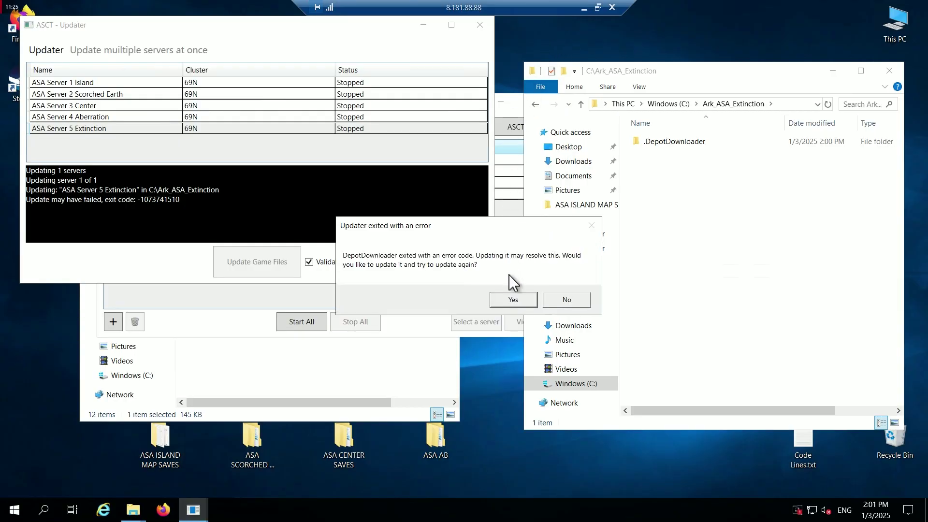
{"action": "left_click", "coordinate": [515, 300]}
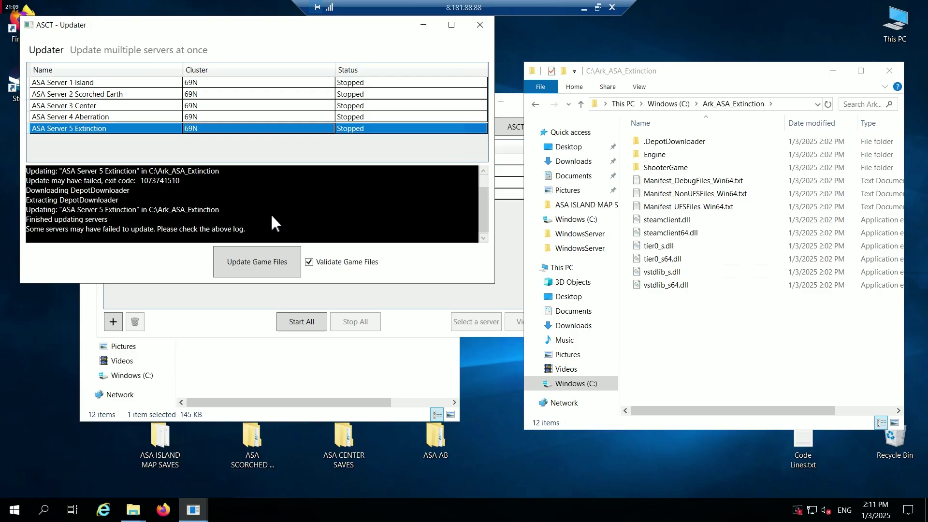
{"action": "left_click", "coordinate": [253, 265]}
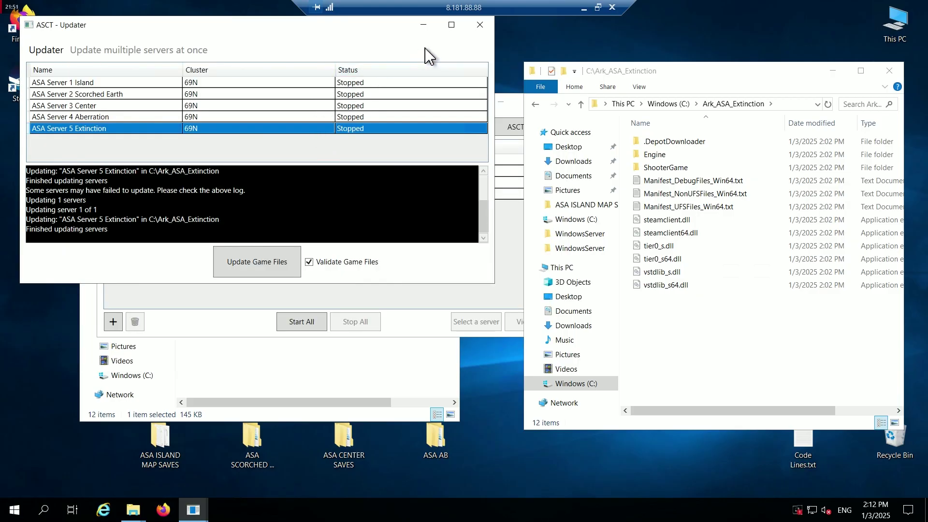
{"action": "left_click", "coordinate": [479, 27]}
{"action": "left_click", "coordinate": [459, 205]}
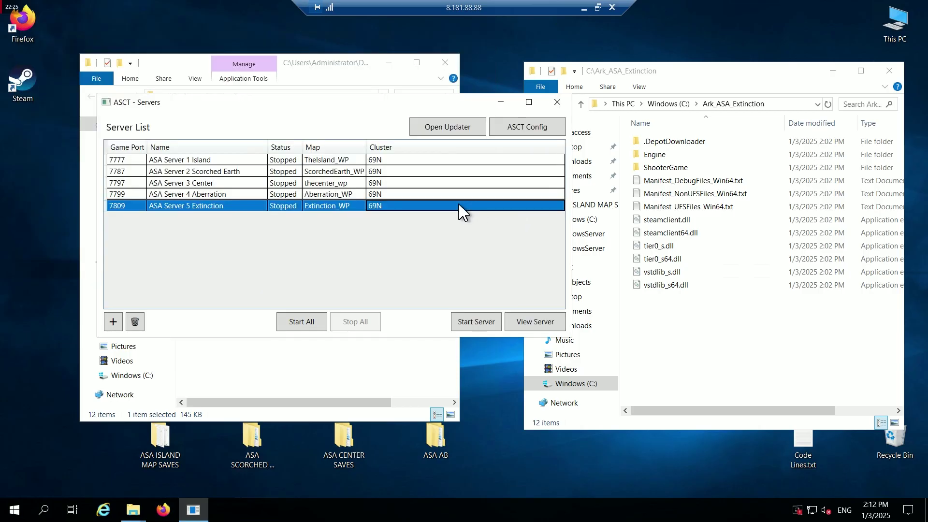
{"action": "left_click", "coordinate": [530, 131]}
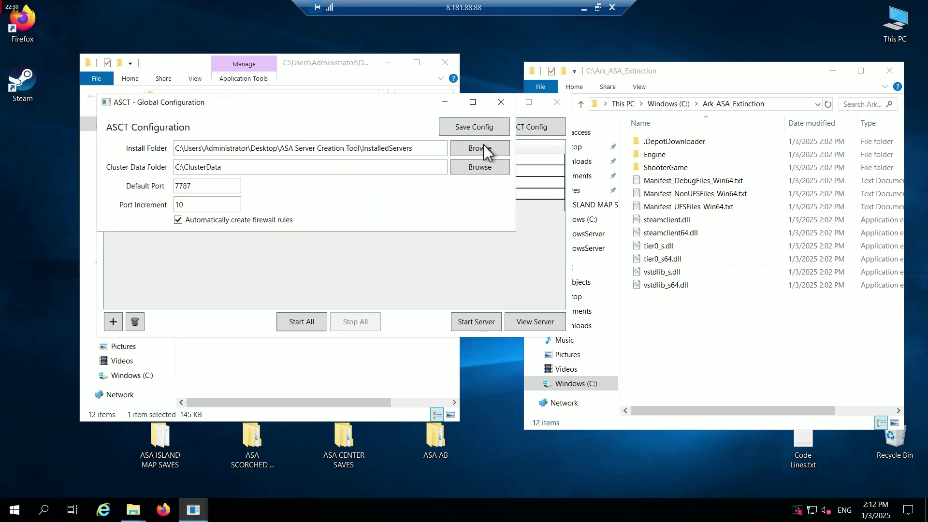
{"action": "left_click", "coordinate": [480, 168]}
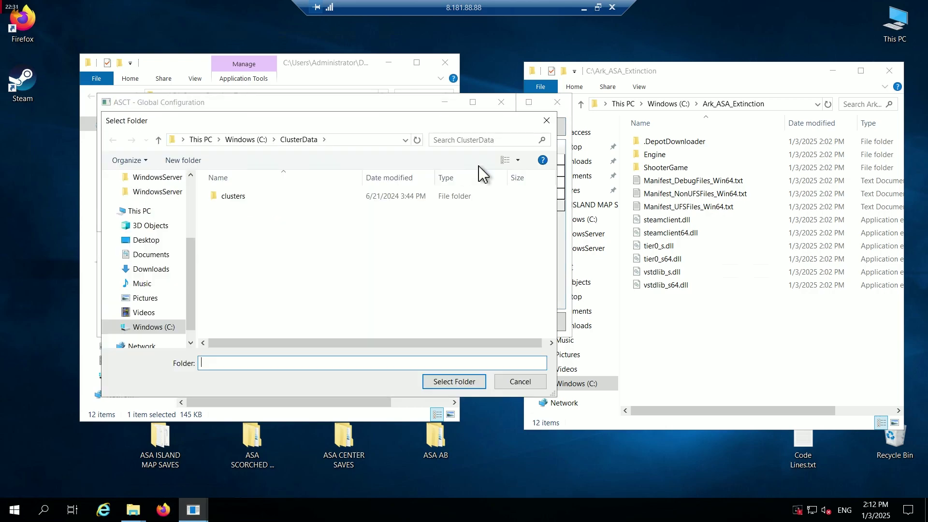
{"action": "left_click", "coordinate": [520, 381]}
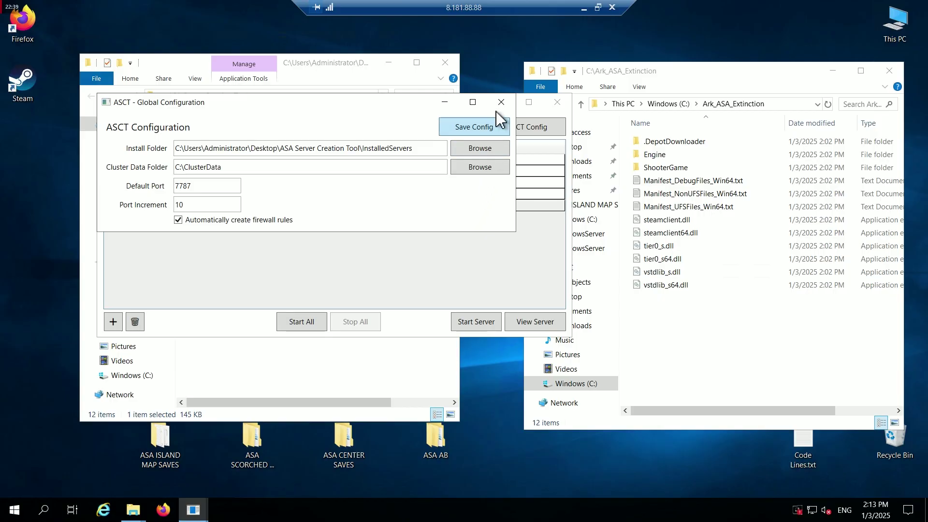
{"action": "left_click", "coordinate": [490, 126]}
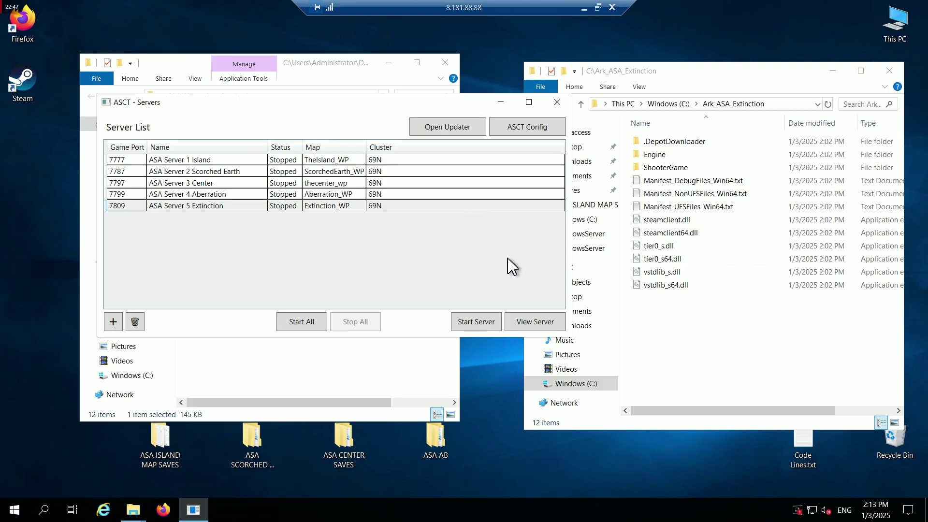
- Open the Extinction server window and create its GameUserSettings.ini from the template, then review it
{"action": "left_click", "coordinate": [534, 322]}
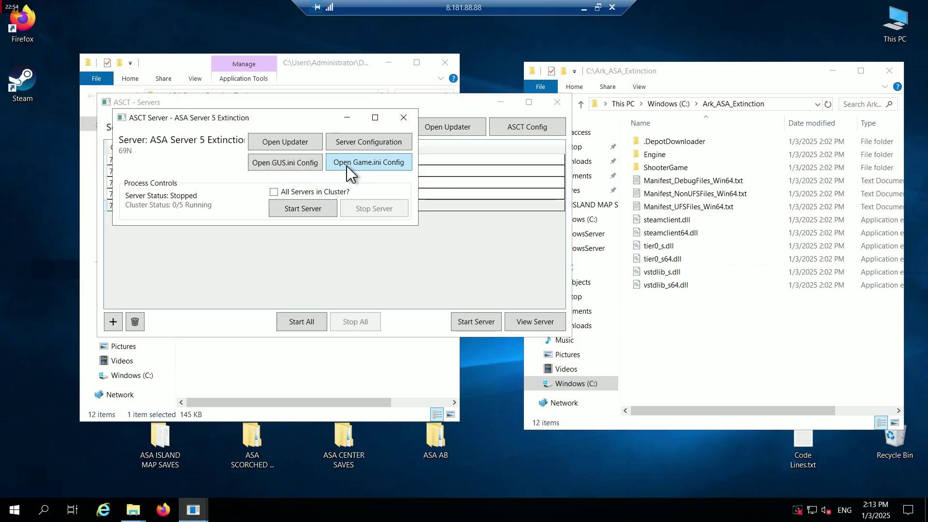
{"action": "left_click", "coordinate": [307, 178]}
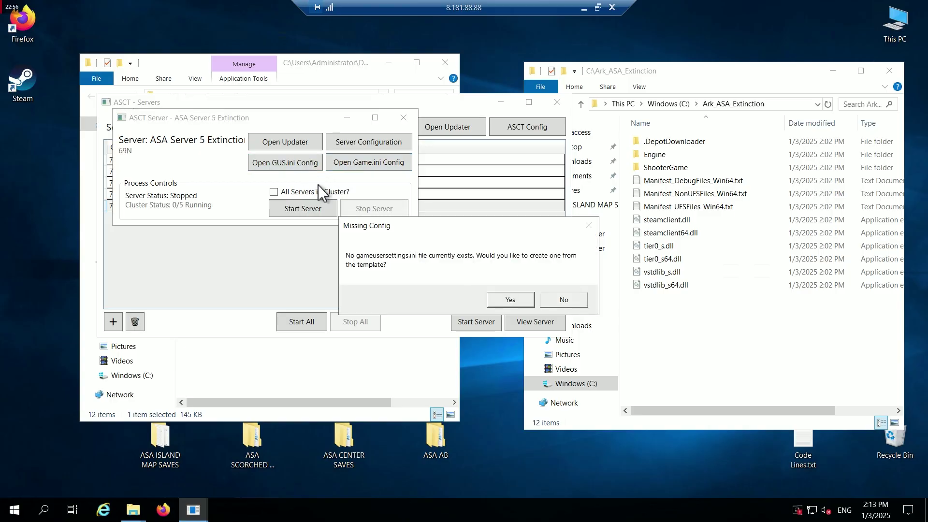
{"action": "left_click", "coordinate": [501, 299]}
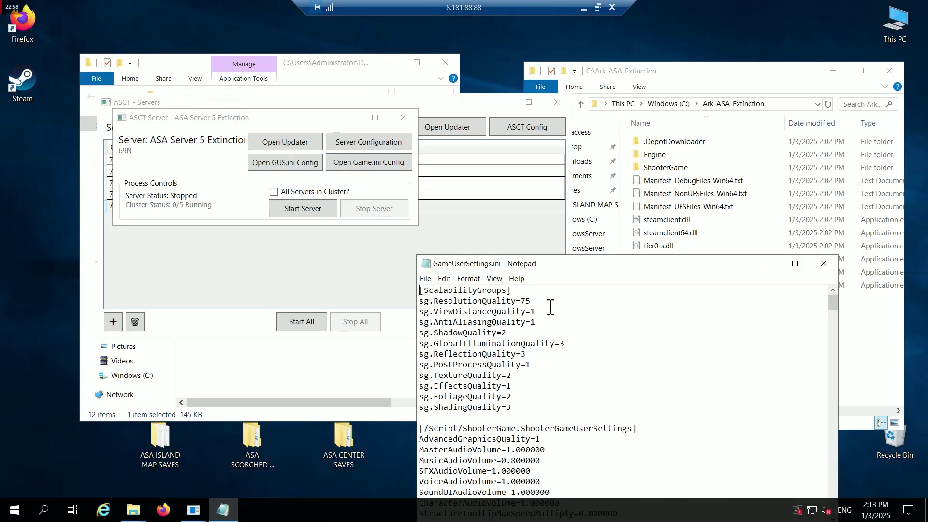
{"action": "left_click_drag", "start_coordinate": [586, 269], "coordinate": [512, 103]}
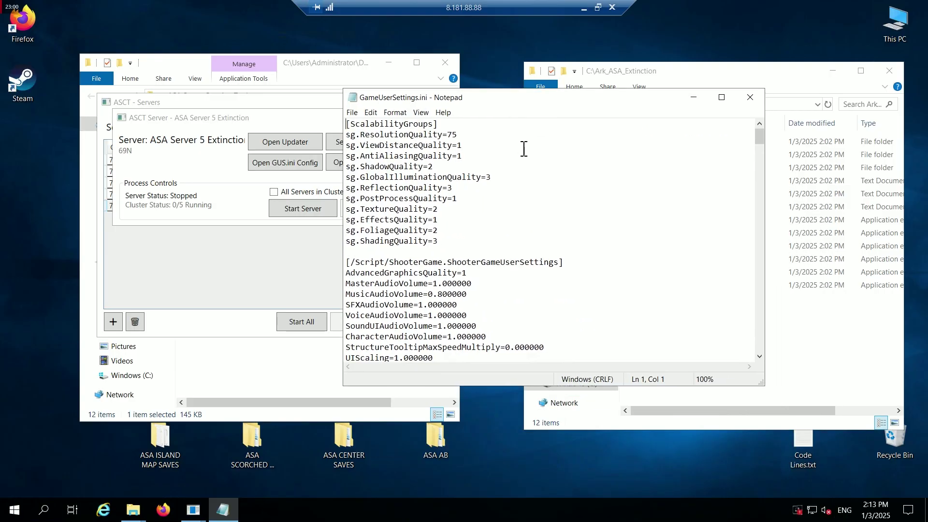
{"action": "scroll", "coordinate": [534, 217], "scroll_direction": "down", "scroll_amount": 10}
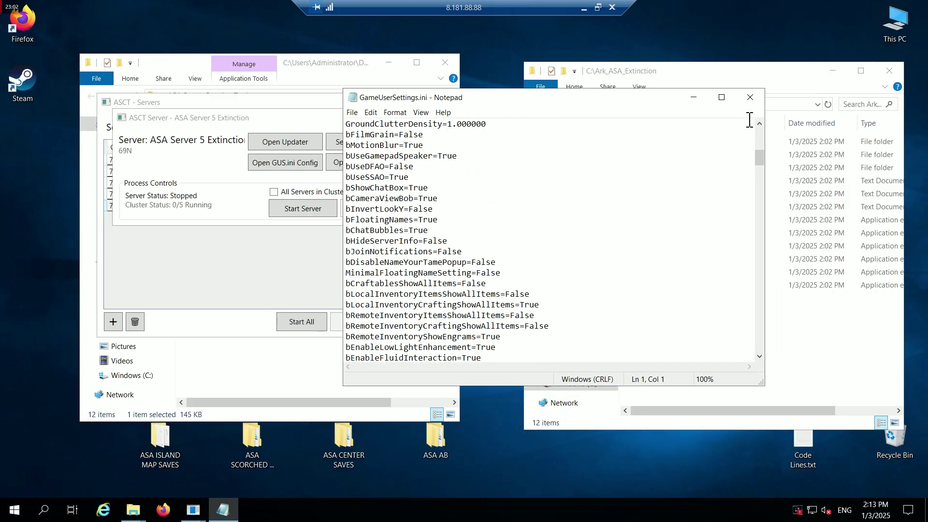
{"action": "left_click", "coordinate": [750, 99]}
- Create the Extinction Game.ini from the template, holding only the shootergamemode header
{"action": "left_click", "coordinate": [385, 160]}
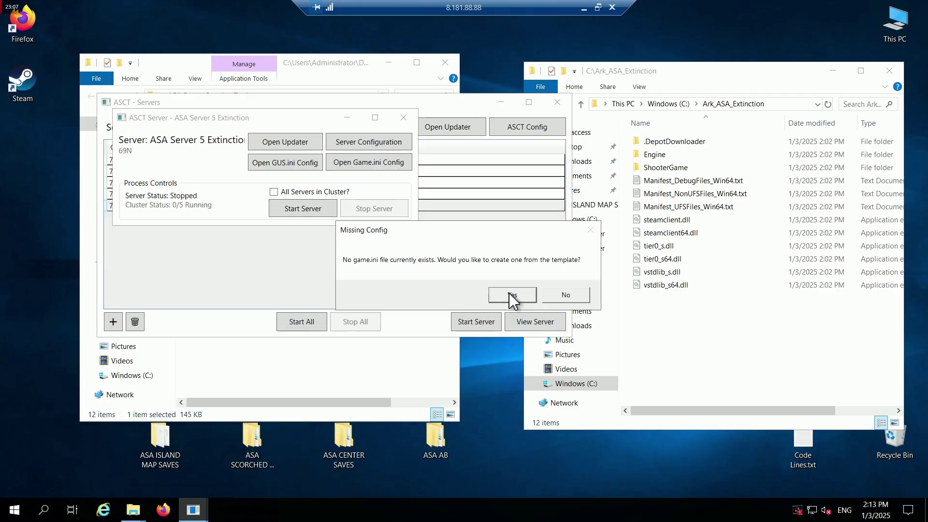
{"action": "left_click", "coordinate": [512, 296]}
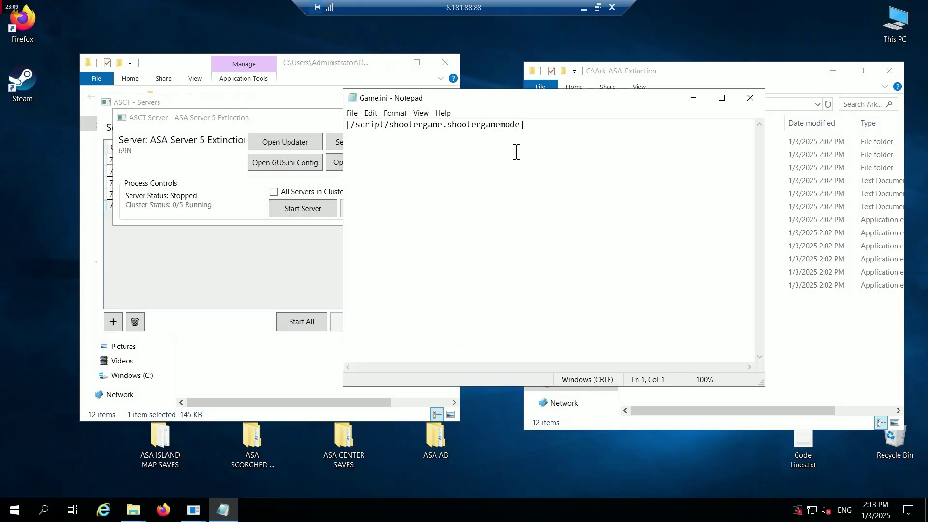
{"action": "left_click", "coordinate": [749, 98]}
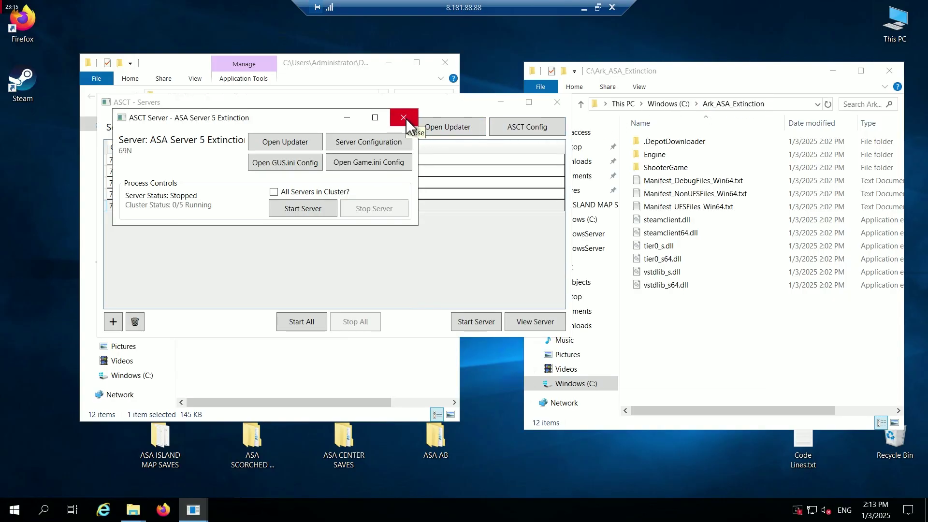
- Close the Extinction panel and open the ASA Server 1 Island control window
{"action": "left_click", "coordinate": [405, 120]}
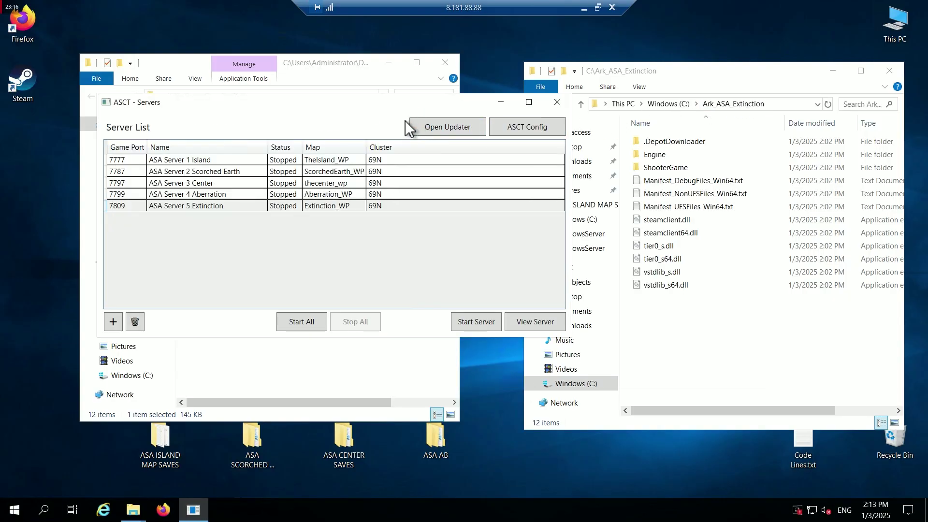
{"action": "left_click", "coordinate": [350, 160]}
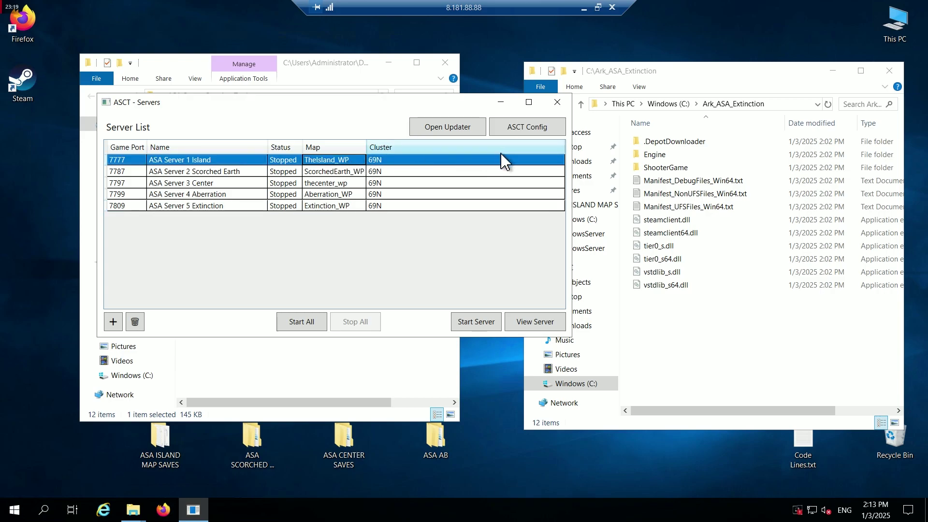
{"action": "left_click", "coordinate": [543, 322]}
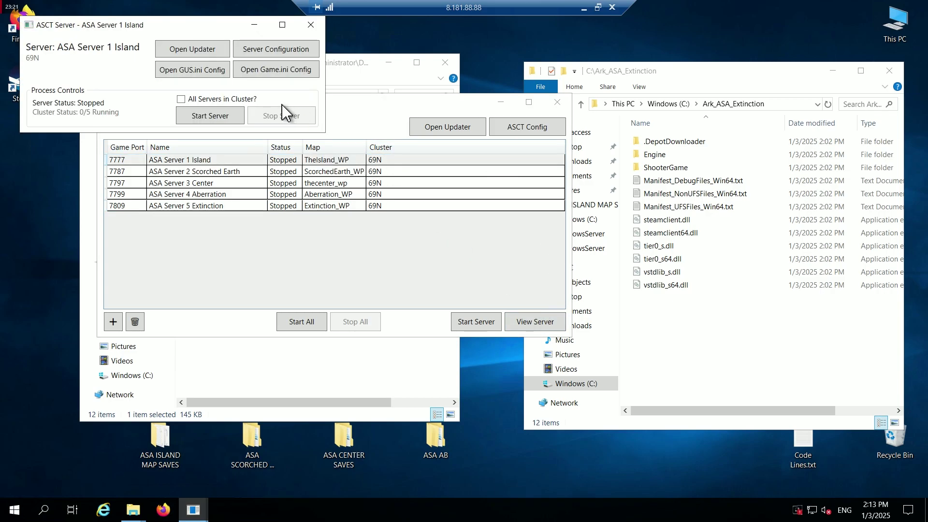
- Review Island's GameUserSettings.ini and Game.ini (TamingSpeedMultiplier 4, MaxPersonalTamedDinos 500)
{"action": "left_click", "coordinate": [213, 73]}
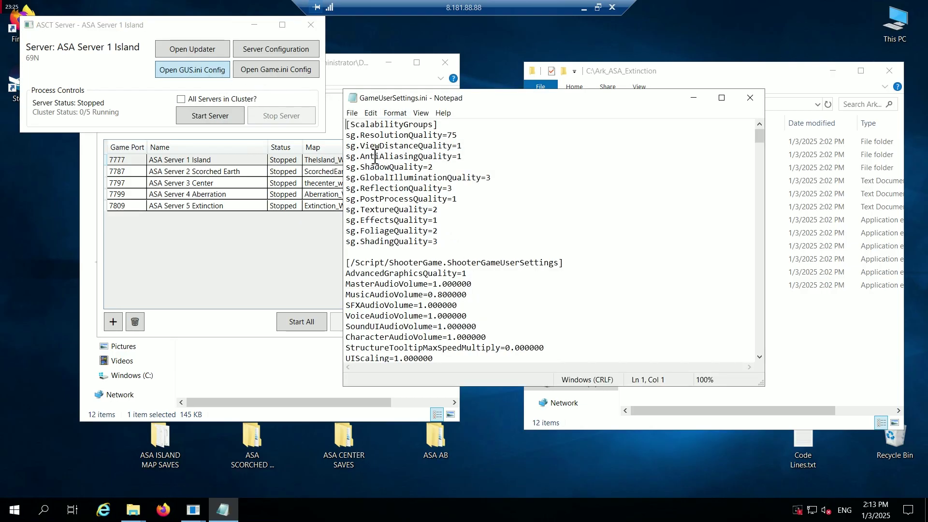
{"action": "left_click", "coordinate": [292, 73]}
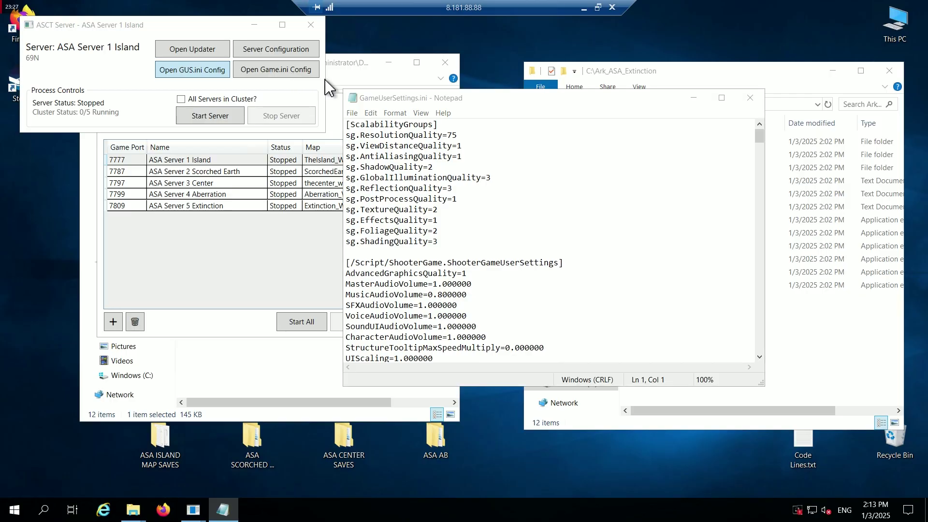
{"action": "left_click", "coordinate": [749, 98]}
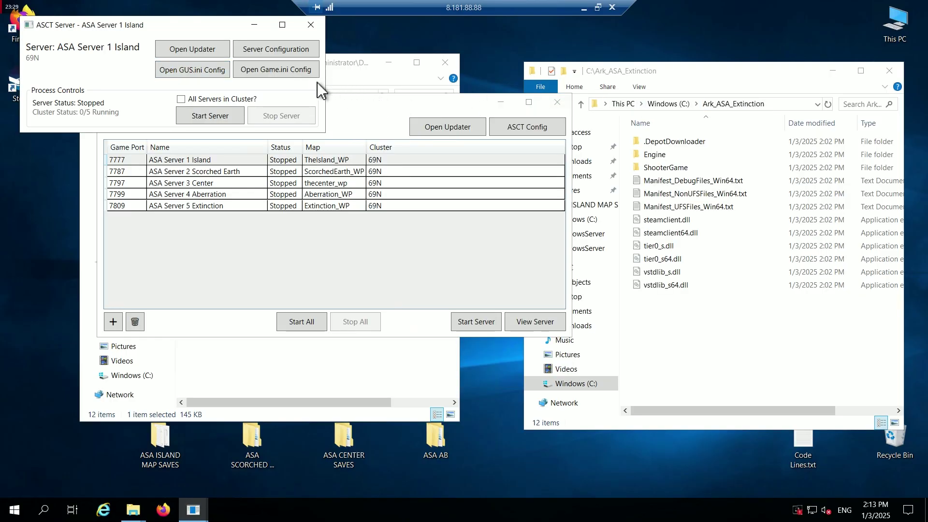
{"action": "left_click", "coordinate": [292, 73]}
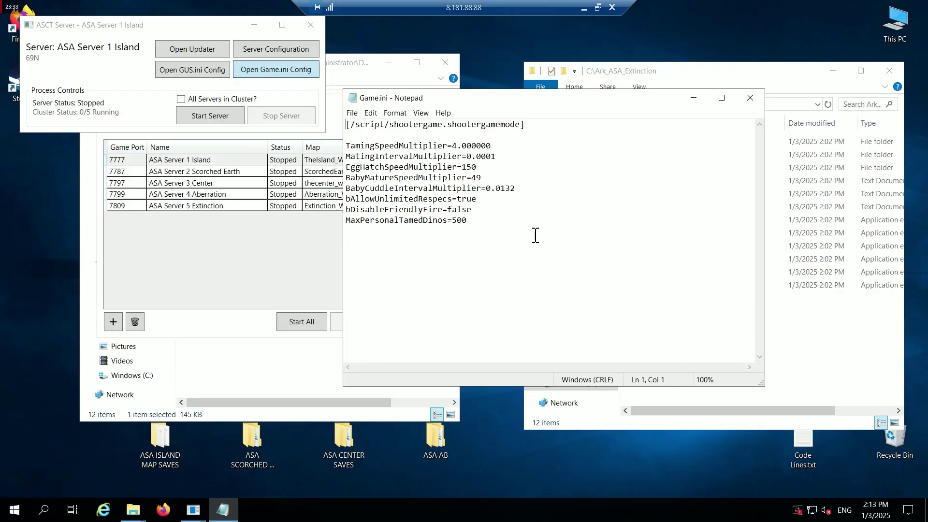
{"action": "left_click", "coordinate": [754, 102]}
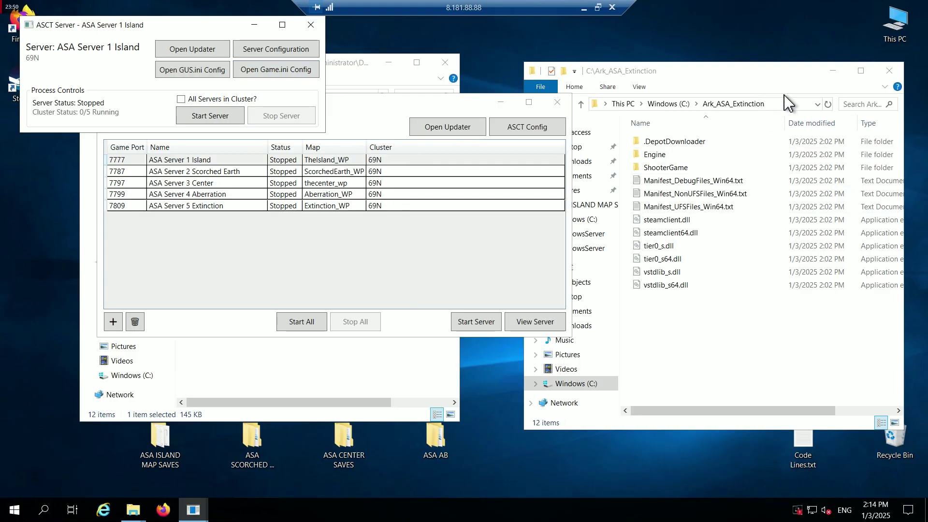
- Open C:\Ark_ASA_Aberration\ShooterGame\Saved\Config\WindowsServer in a new window placed beside the Extinction window
{"action": "double_click", "coordinate": [895, 22]}
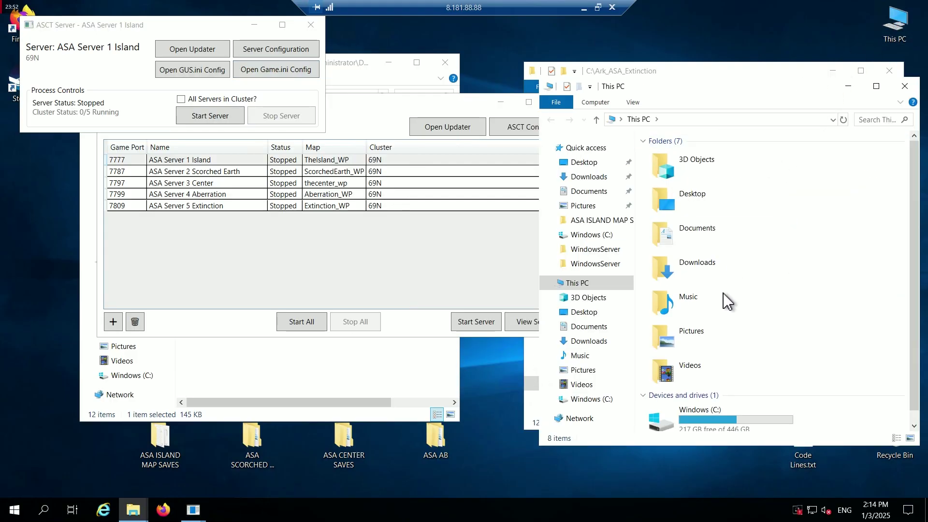
{"action": "double_click", "coordinate": [707, 413]}
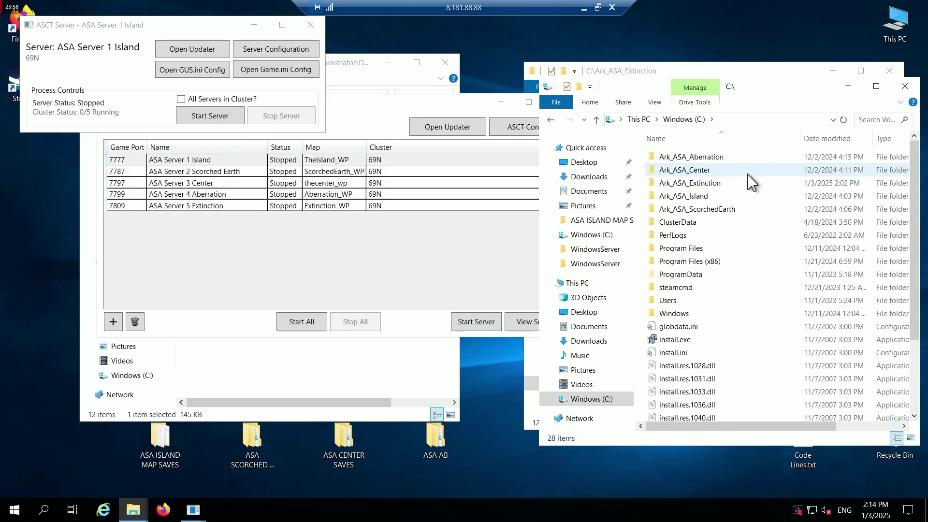
{"action": "left_click", "coordinate": [714, 159]}
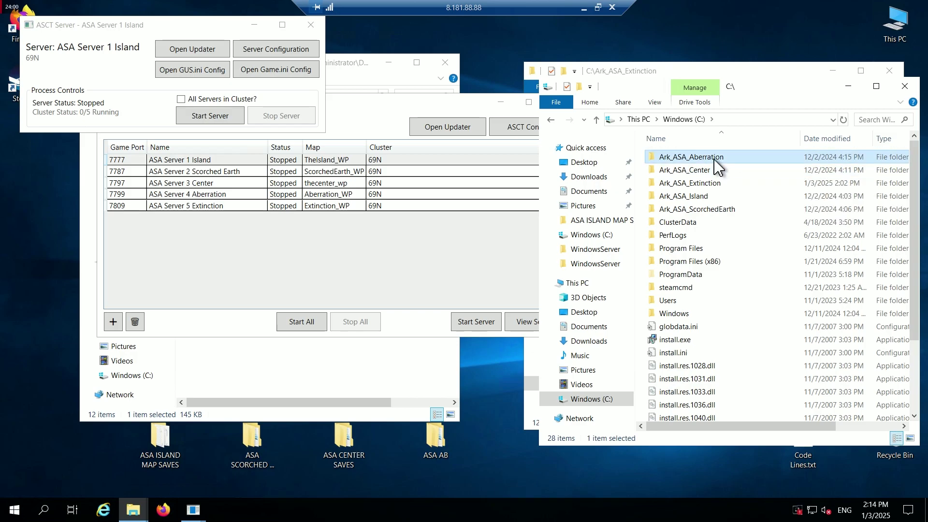
{"action": "double_click", "coordinate": [691, 157]}
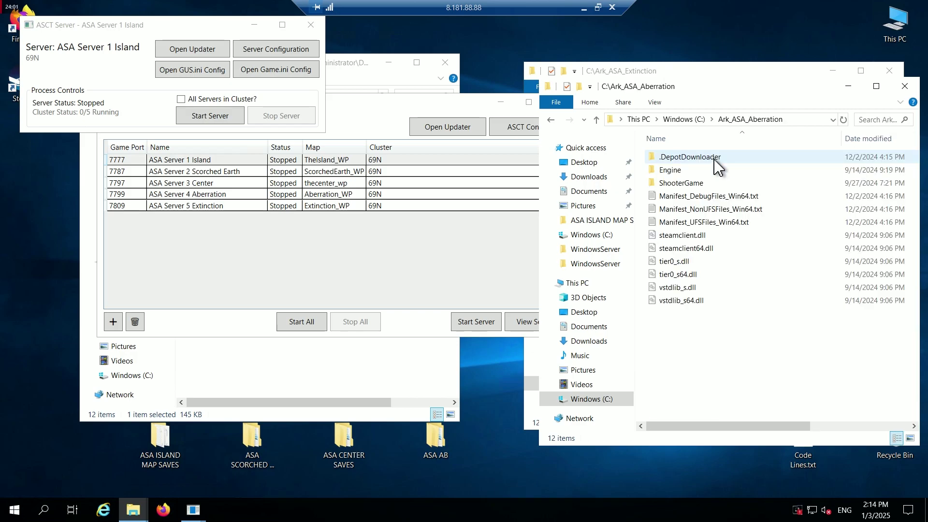
{"action": "double_click", "coordinate": [696, 184]}
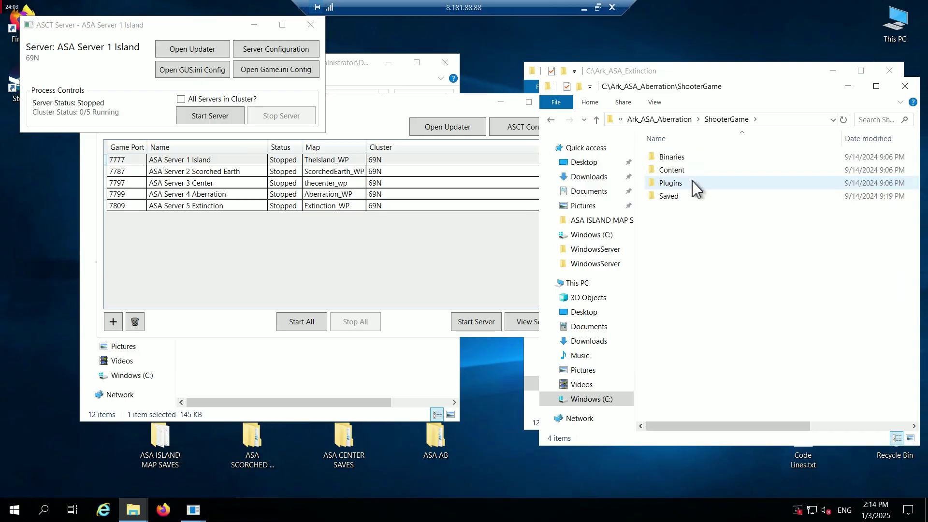
{"action": "double_click", "coordinate": [669, 196]}
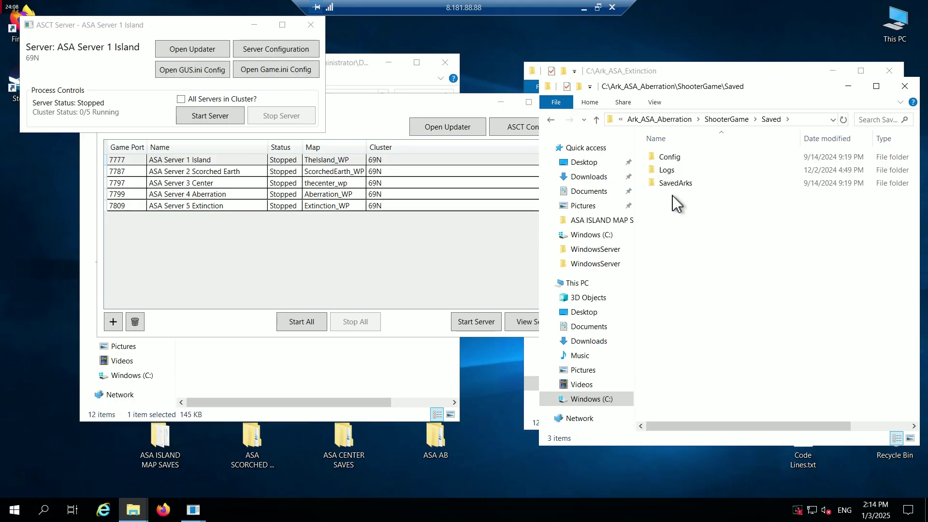
{"action": "double_click", "coordinate": [671, 157]}
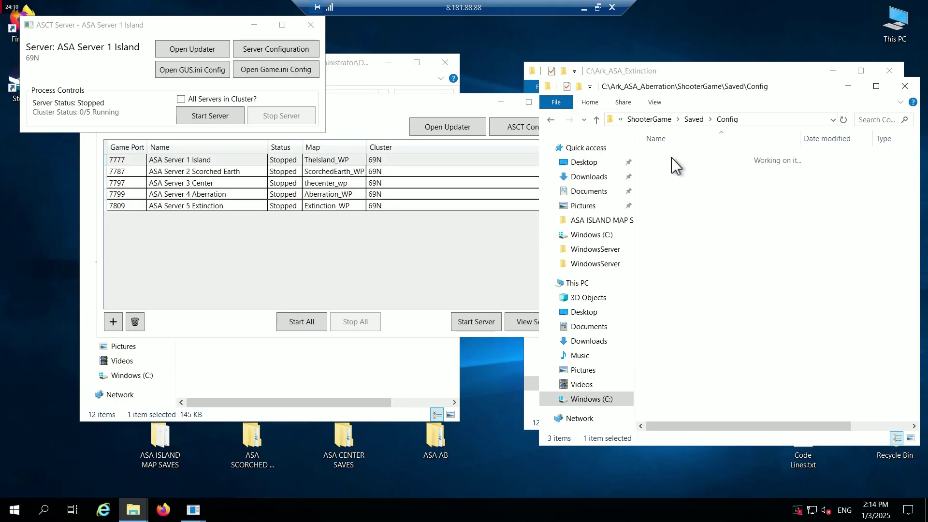
{"action": "double_click", "coordinate": [672, 168]}
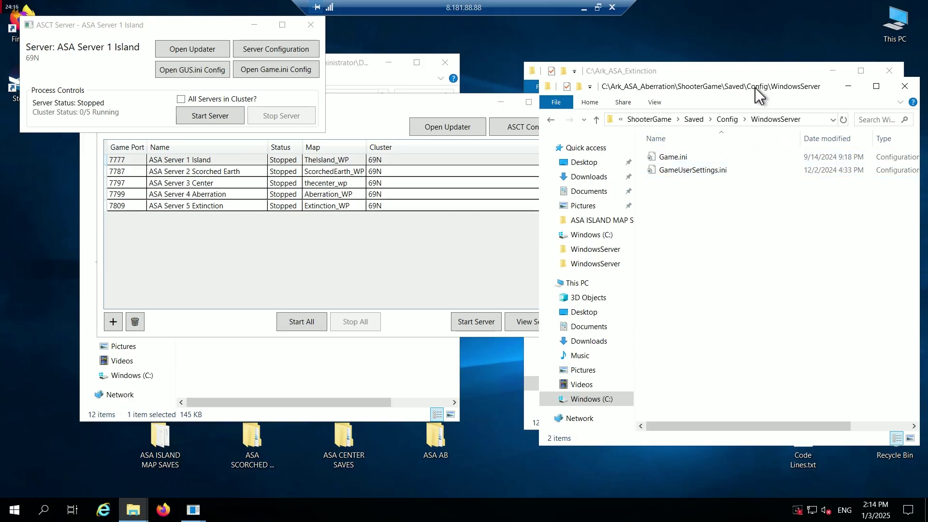
{"action": "left_click_drag", "start_coordinate": [757, 92], "coordinate": [359, 104]}
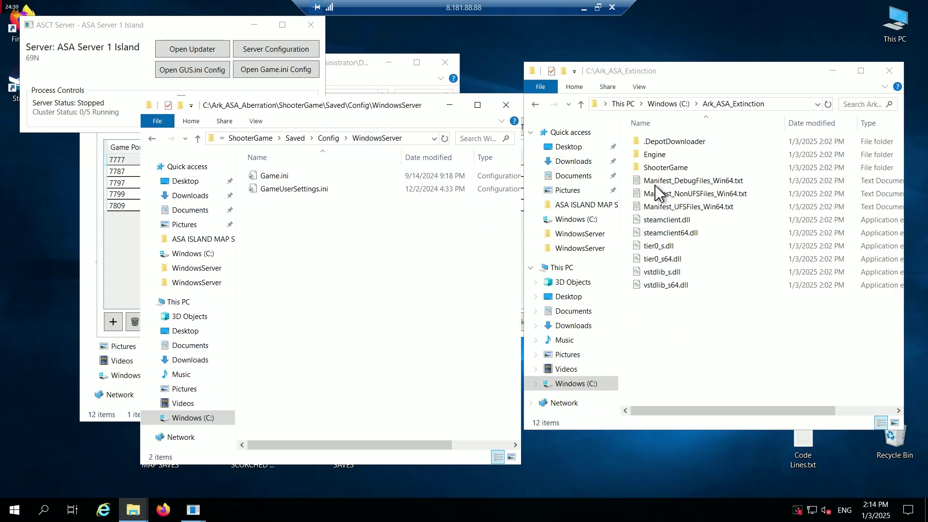
- Navigate the Extinction window to ShooterGame\Saved\Config\WindowsServer
{"action": "double_click", "coordinate": [681, 168]}
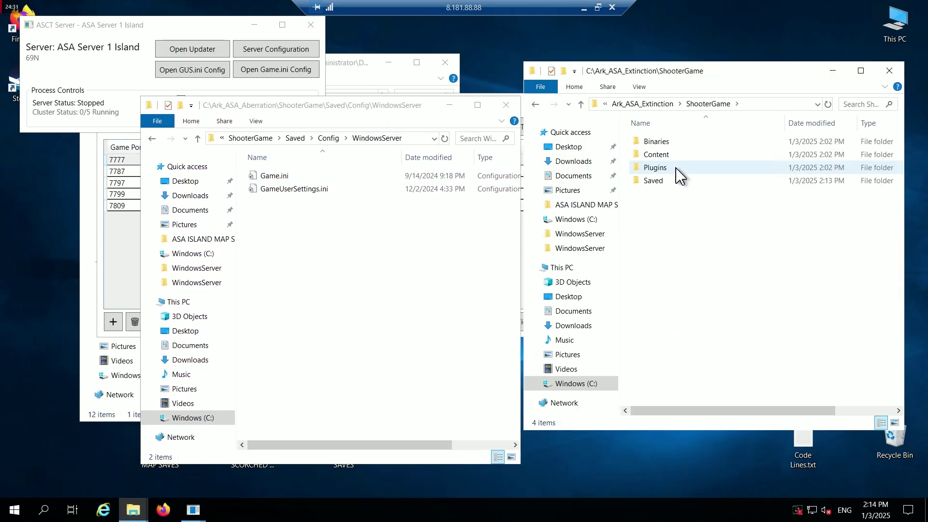
{"action": "double_click", "coordinate": [664, 183]}
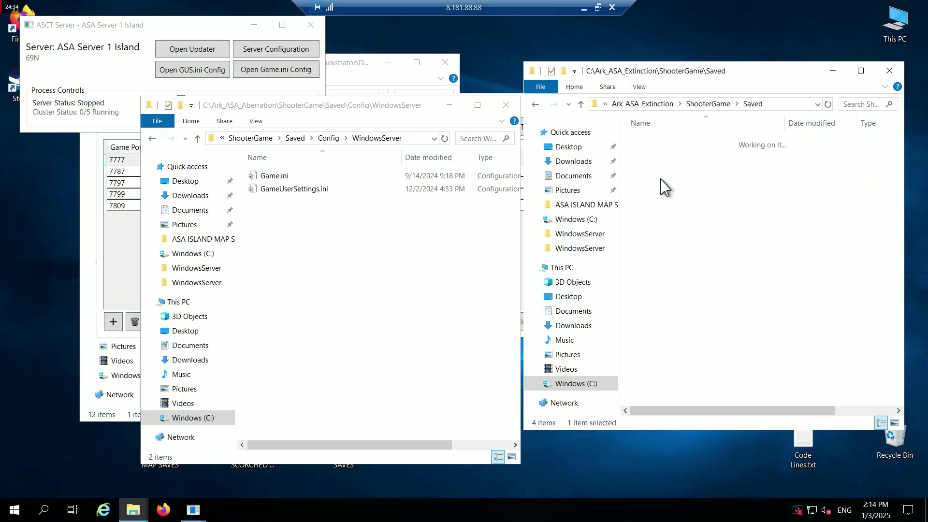
{"action": "double_click", "coordinate": [662, 145]}
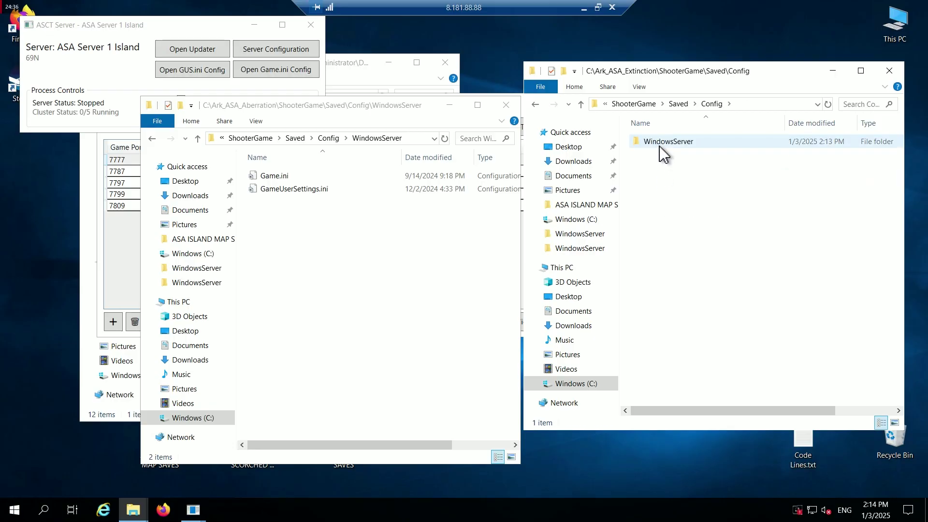
{"action": "double_click", "coordinate": [664, 143]}
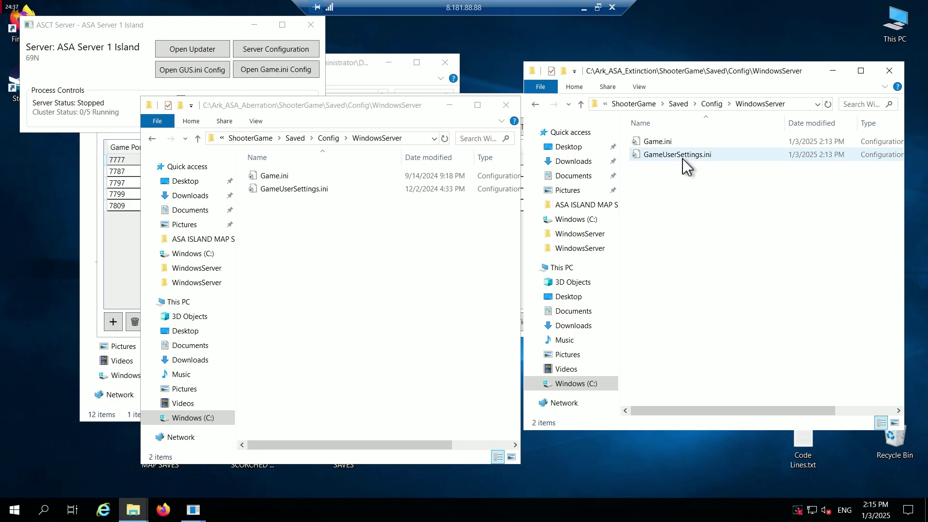
- View the Extinction Game.ini and GameUserSettings.ini, then select both files
{"action": "double_click", "coordinate": [659, 142]}
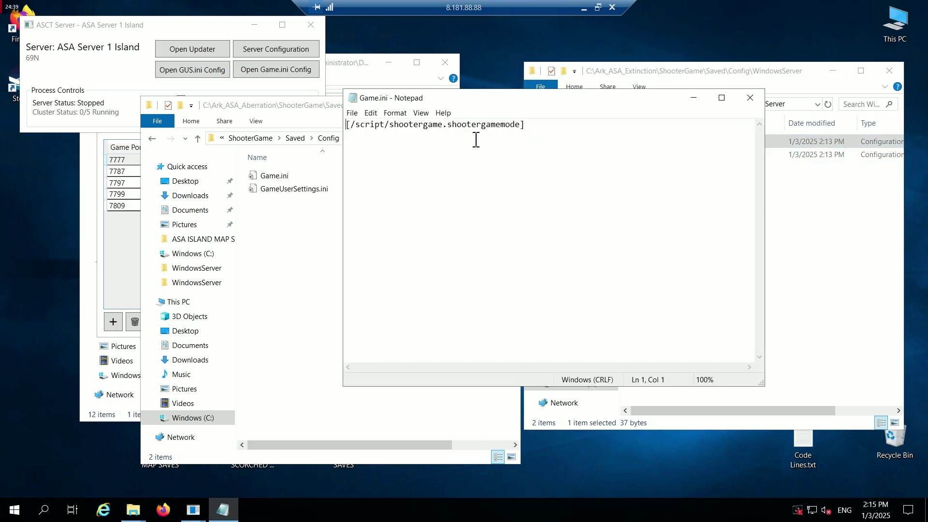
{"action": "left_click", "coordinate": [750, 98]}
{"action": "left_click", "coordinate": [687, 155]}
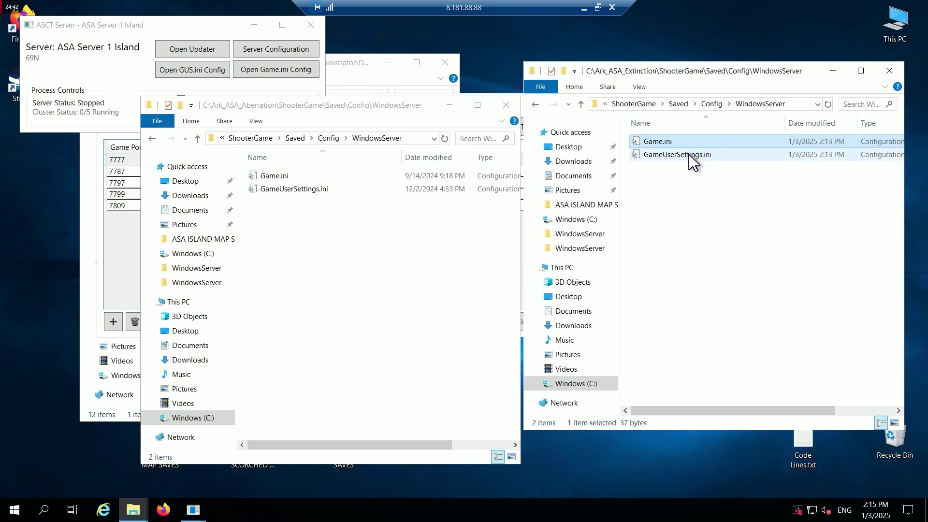
{"action": "scroll", "coordinate": [635, 201], "scroll_direction": "down", "scroll_amount": 9}
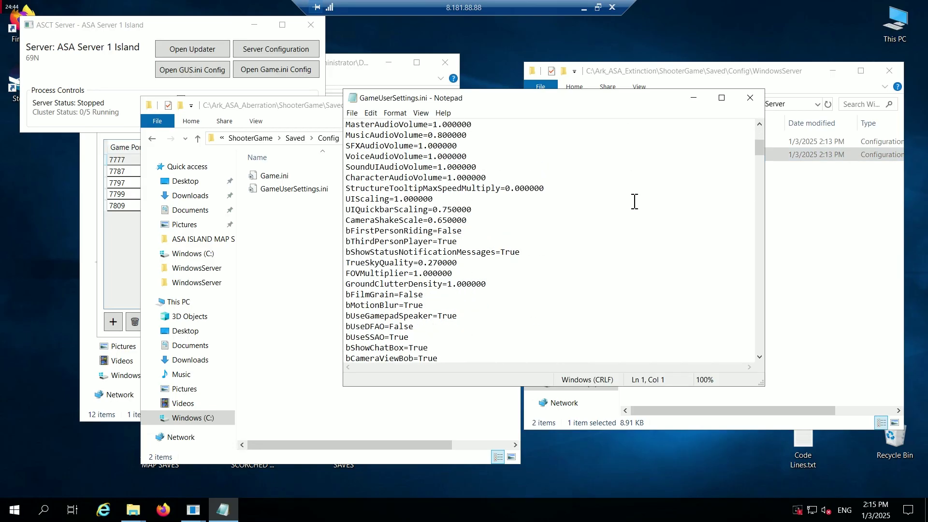
{"action": "scroll", "coordinate": [634, 201], "scroll_direction": "down", "scroll_amount": 7}
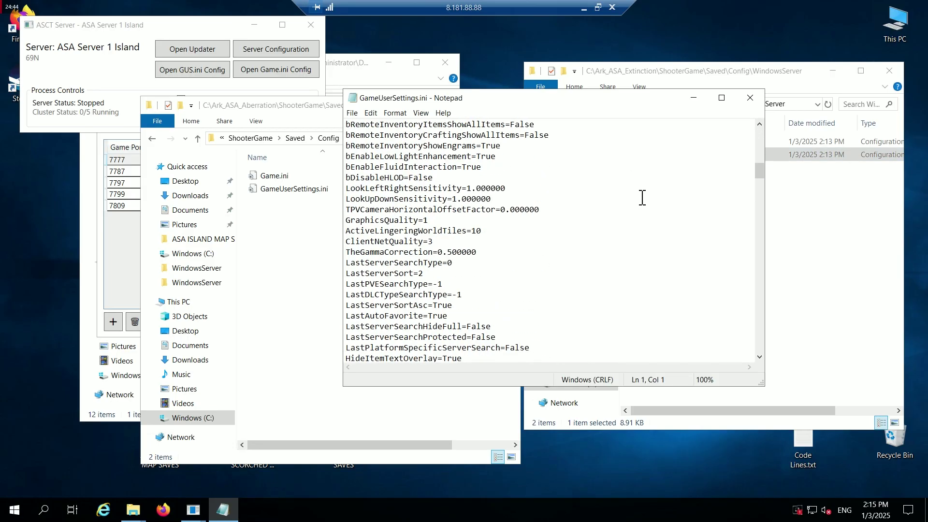
{"action": "left_click", "coordinate": [750, 98]}
{"action": "left_click_drag", "start_coordinate": [678, 204], "coordinate": [651, 141]}
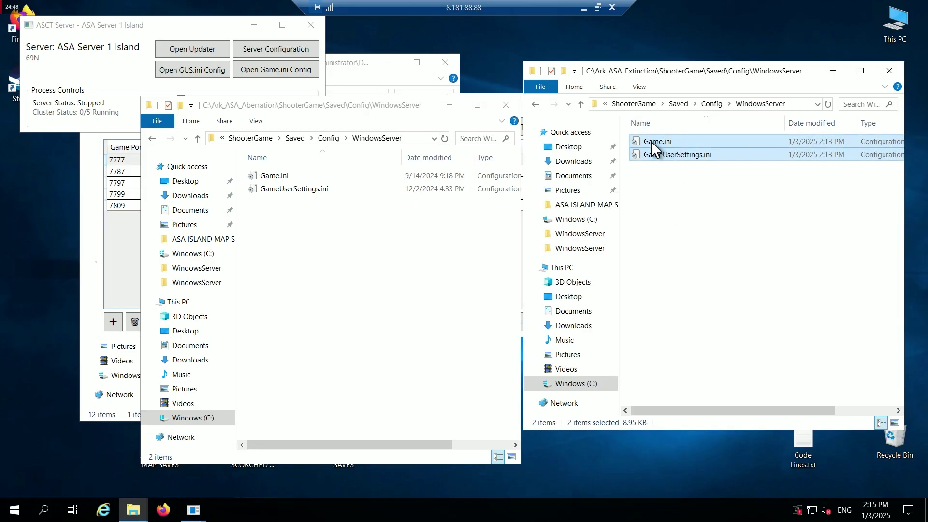
{"action": "right_click", "coordinate": [651, 141]}
- Replace Extinction's two .ini files with copies of Aberration's, then close the Aberration window
{"action": "left_click", "coordinate": [693, 340]}
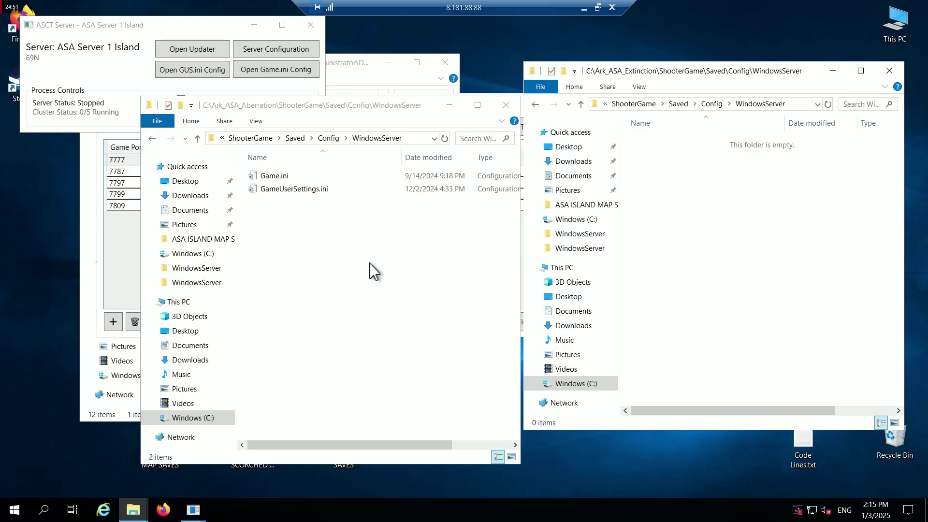
{"action": "left_click_drag", "start_coordinate": [369, 263], "coordinate": [269, 178]}
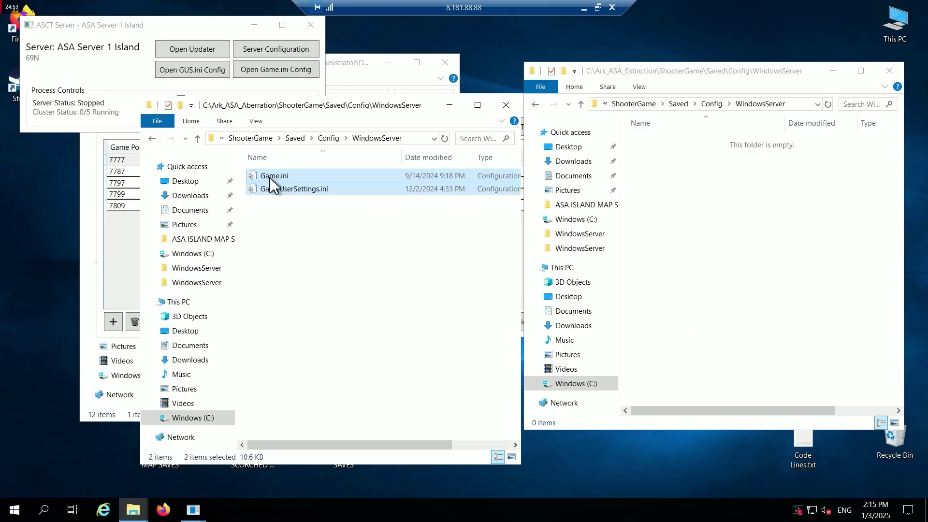
{"action": "right_click", "coordinate": [270, 178]}
{"action": "left_click", "coordinate": [334, 345]}
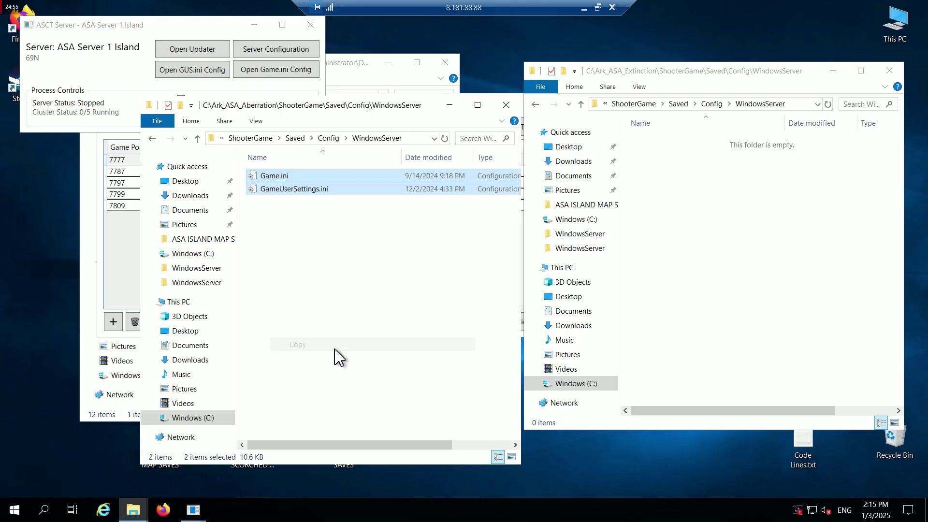
{"action": "right_click", "coordinate": [710, 209]}
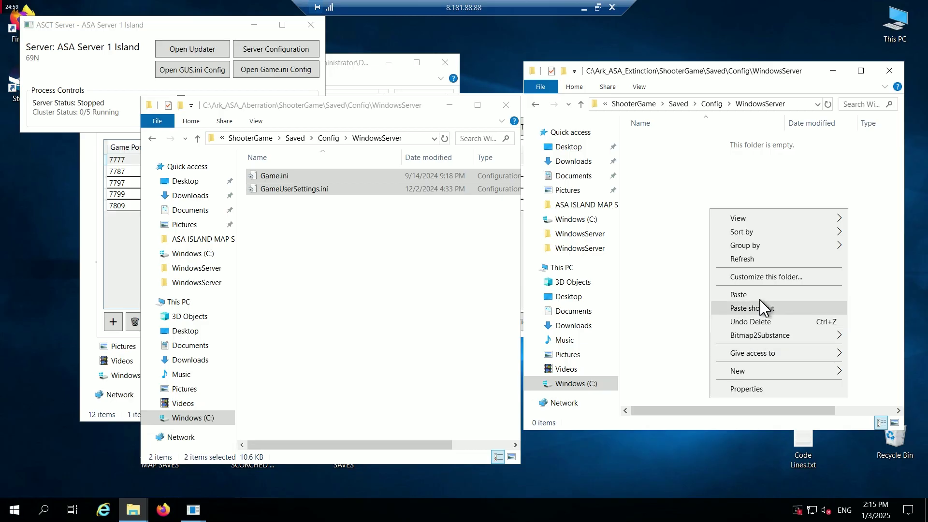
{"action": "left_click", "coordinate": [760, 299]}
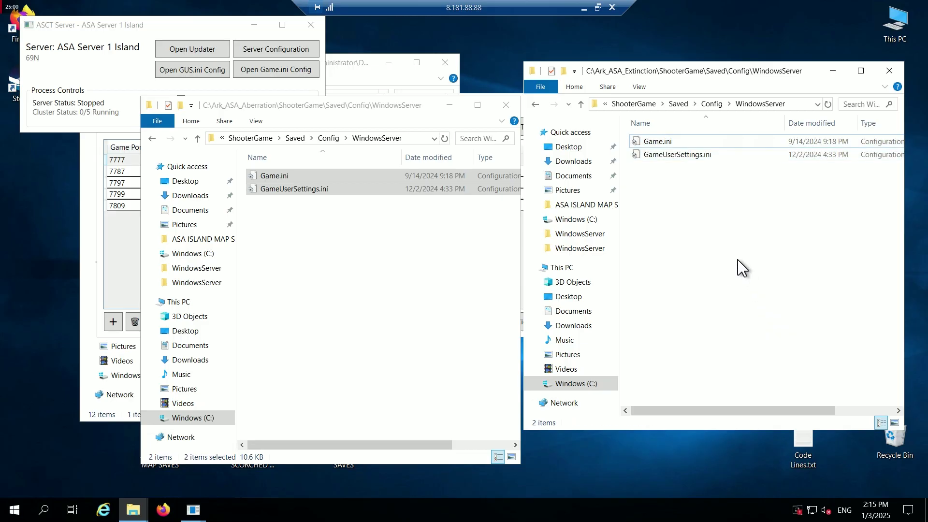
{"action": "left_click", "coordinate": [445, 265]}
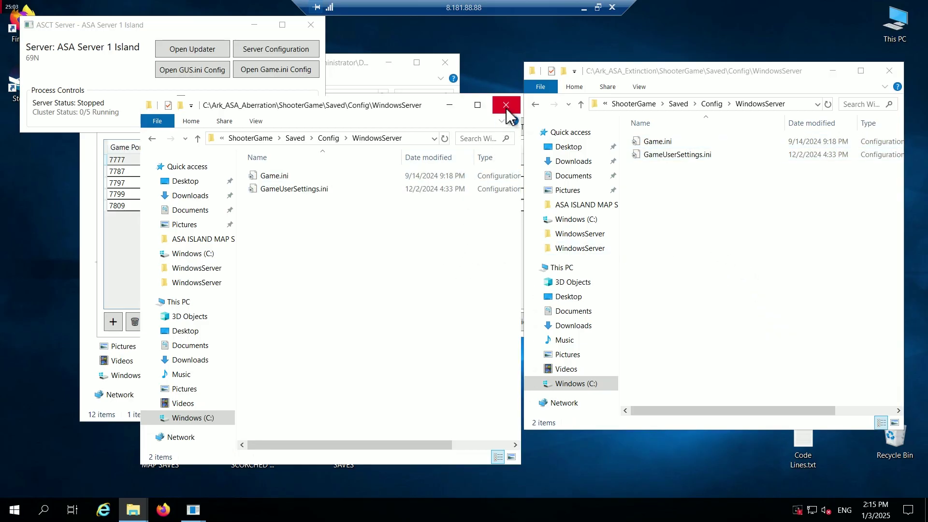
{"action": "left_click", "coordinate": [505, 105]}
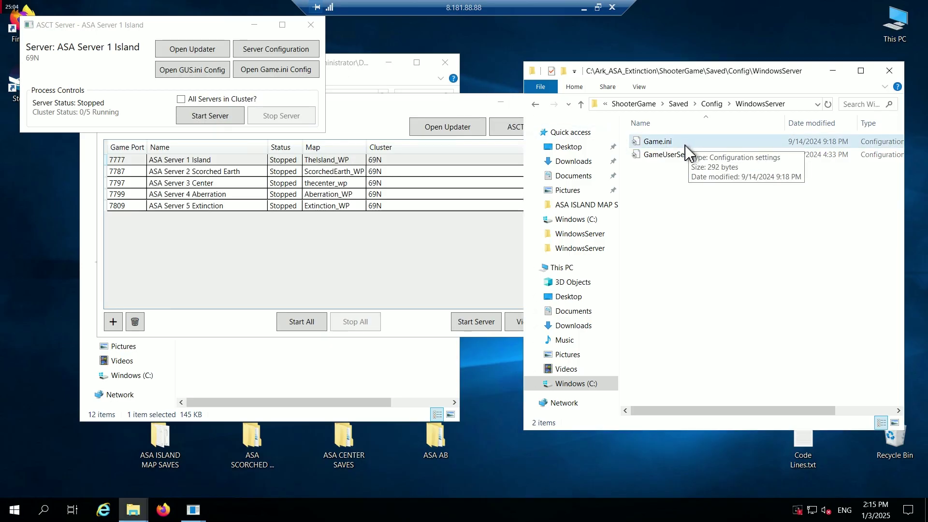
- View the copied Game.ini, then read GameUserSettings.ini showing SessionName Nooblets ASA Aberration and MaxPlayers 30
{"action": "double_click", "coordinate": [657, 141]}
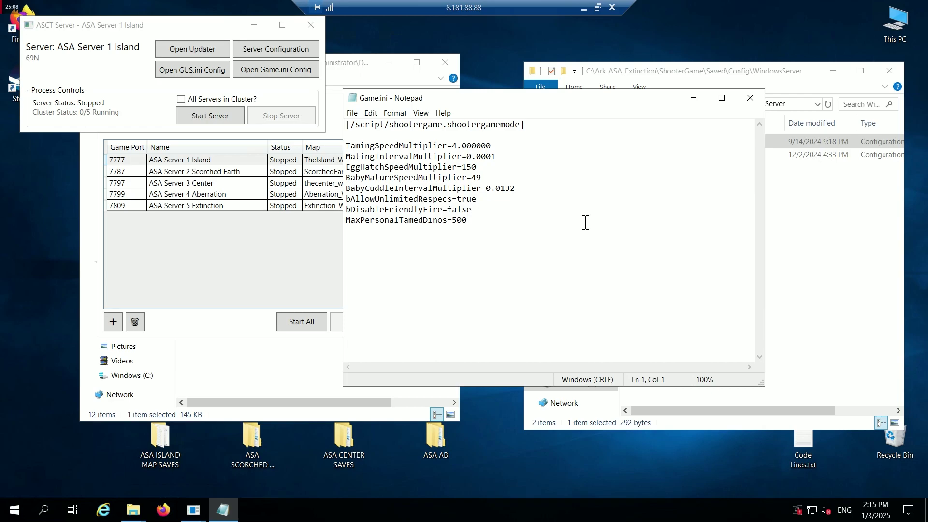
{"action": "left_click", "coordinate": [750, 98]}
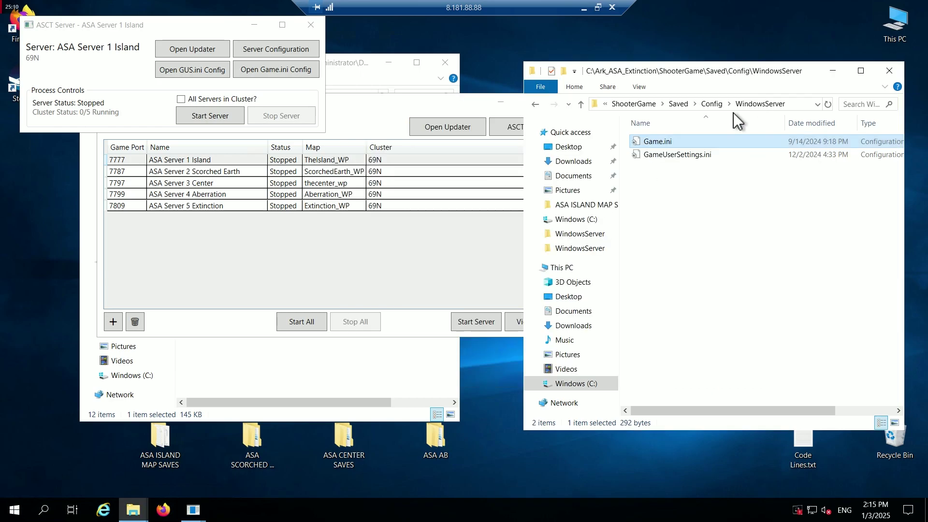
{"action": "double_click", "coordinate": [676, 156]}
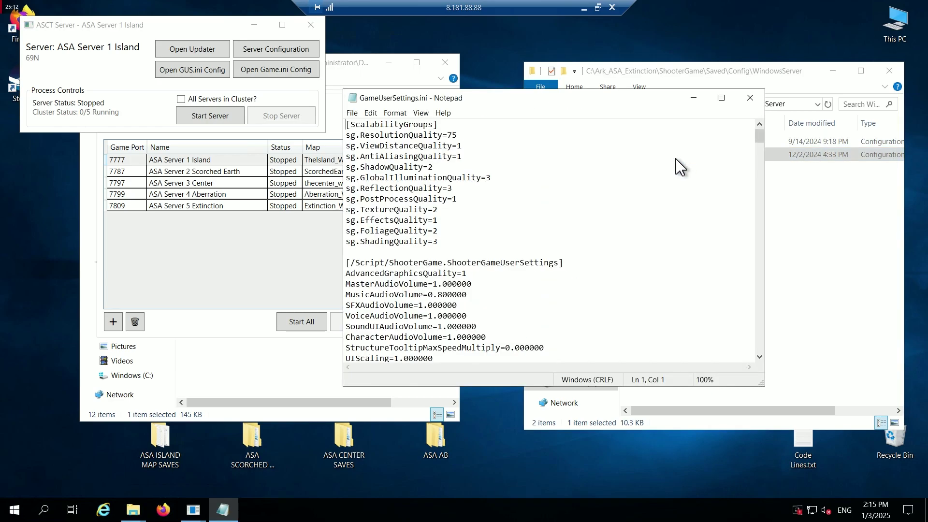
{"action": "scroll", "coordinate": [675, 175], "scroll_direction": "down", "scroll_amount": 5}
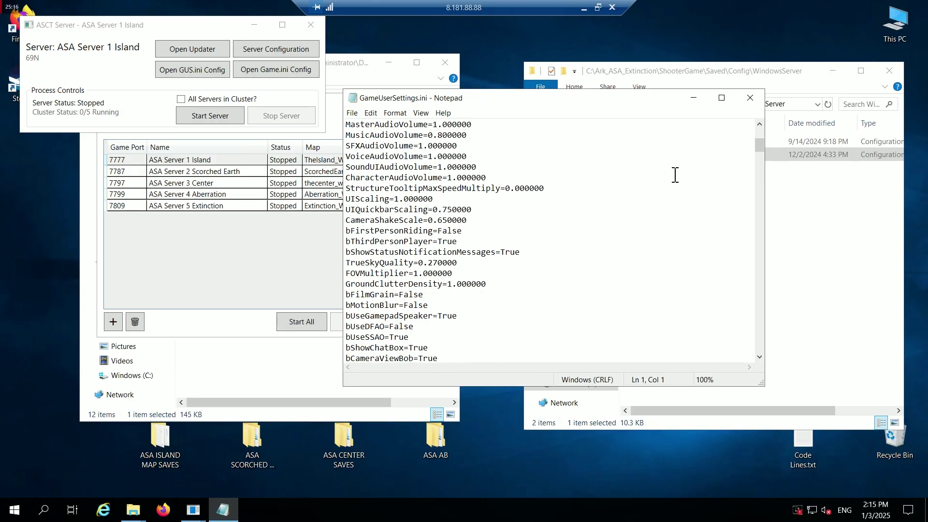
{"action": "scroll", "coordinate": [675, 175], "scroll_direction": "down", "scroll_amount": 20}
- Rename the session to Nooblets ASA Extinction in GameUserSettings.ini and save the file
{"action": "left_click", "coordinate": [675, 230]}
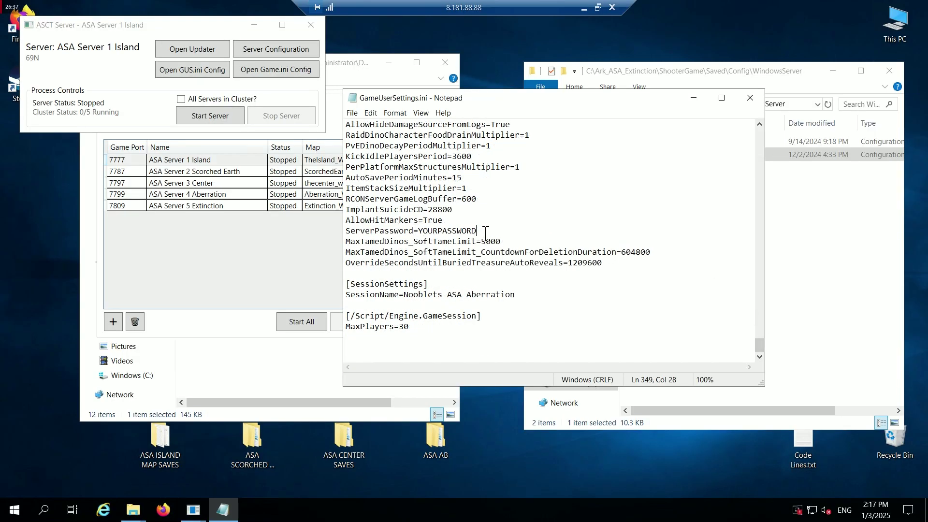
{"action": "left_click_drag", "start_coordinate": [517, 296], "coordinate": [464, 295]}
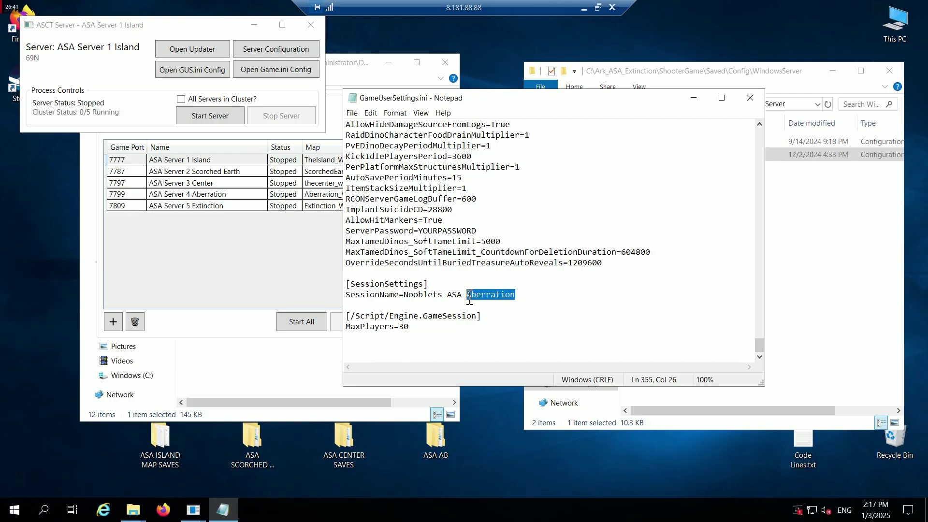
{"action": "type", "text": "Extinc"}
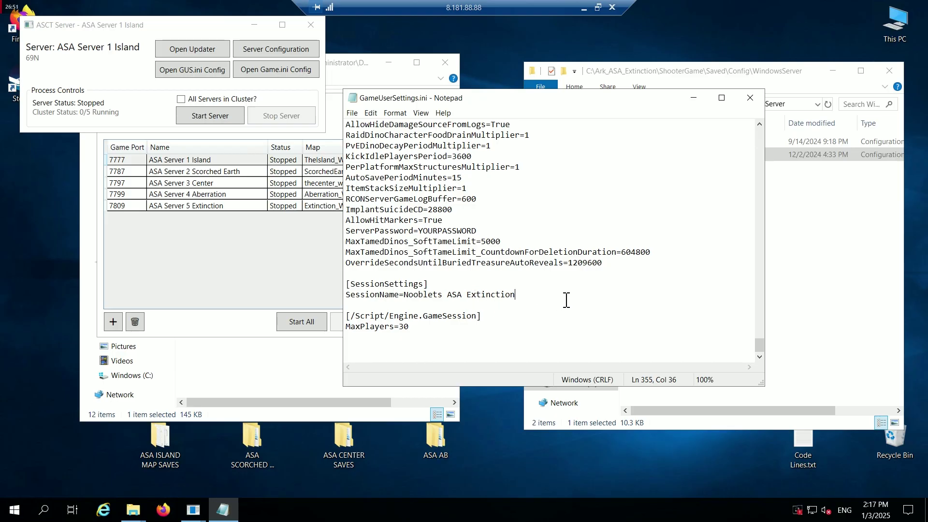
{"action": "left_click", "coordinate": [352, 113]}
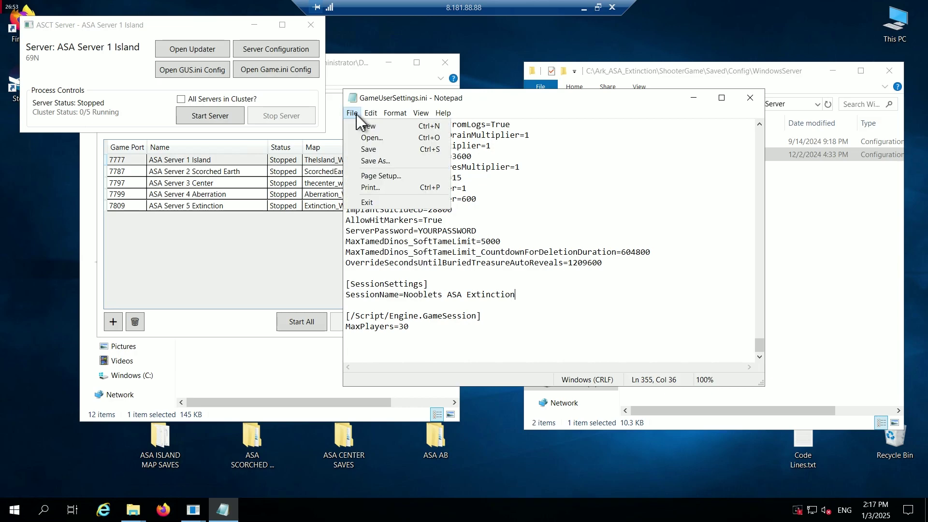
{"action": "left_click", "coordinate": [370, 150]}
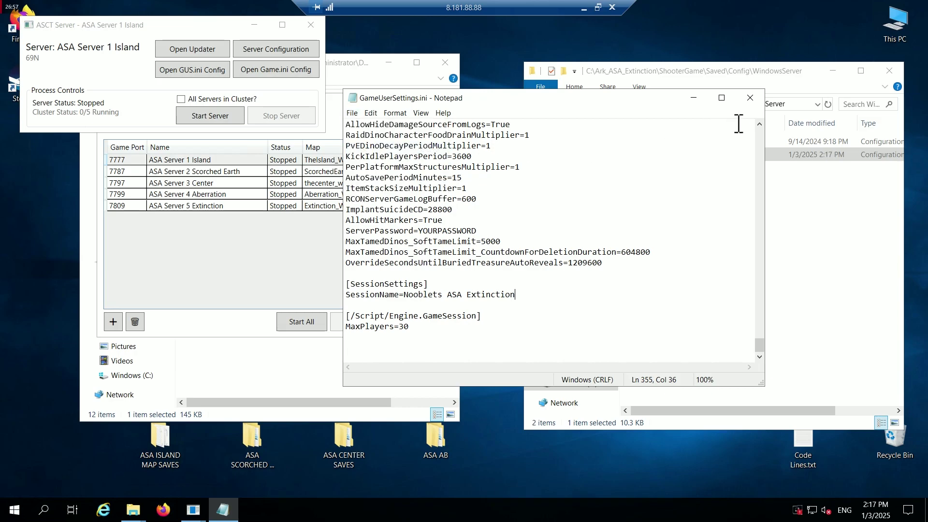
- Close Notepad, the Extinction config folder window, and the Island server window
{"action": "left_click", "coordinate": [756, 100]}
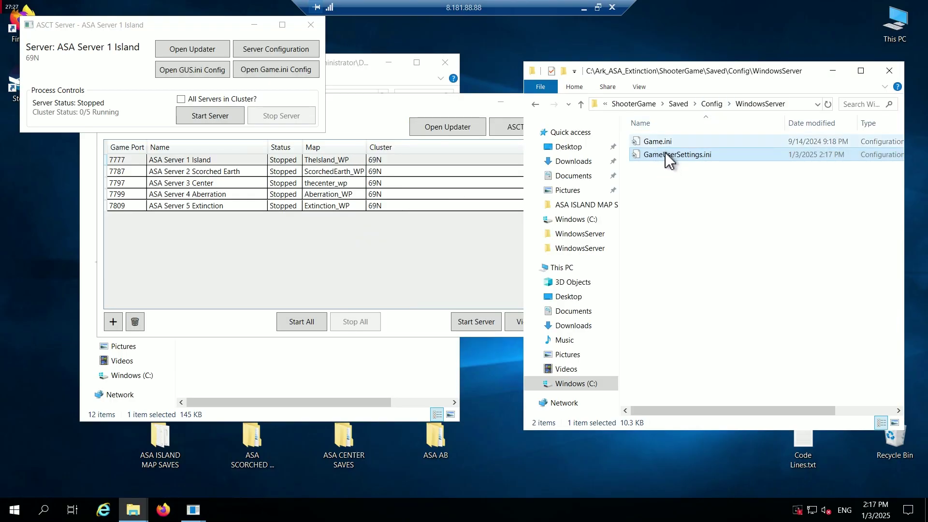
{"action": "left_click", "coordinate": [889, 71]}
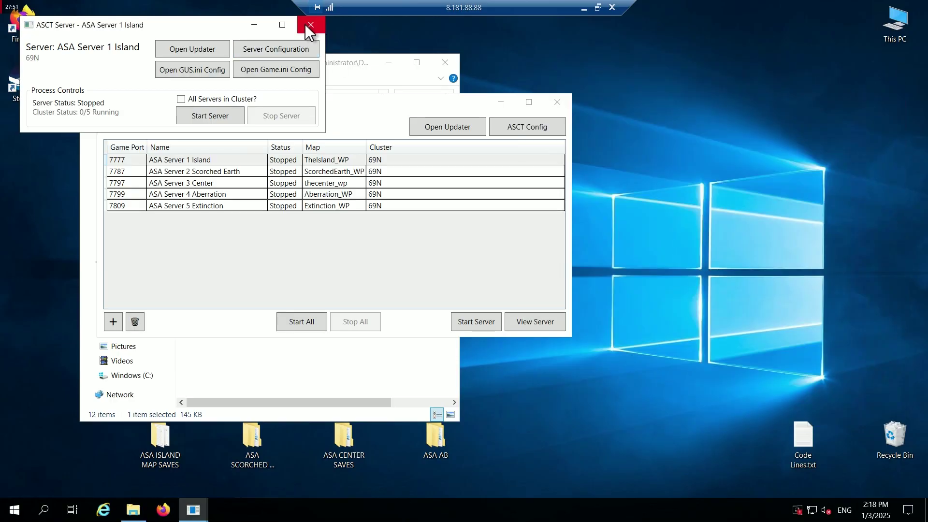
{"action": "left_click", "coordinate": [310, 27]}
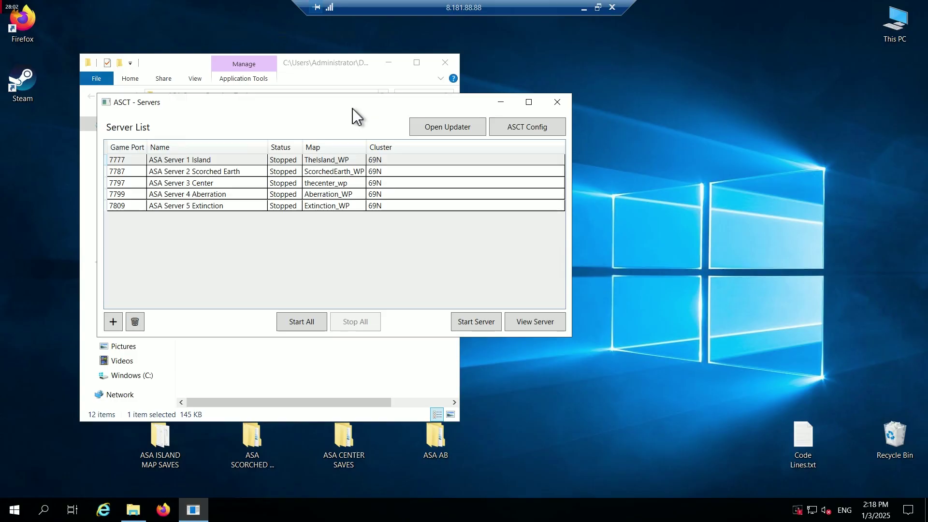
- Open ASA Server 5 Extinction's control window and its GameUserSettings.ini
{"action": "left_click", "coordinate": [332, 205]}
{"action": "left_click", "coordinate": [533, 322]}
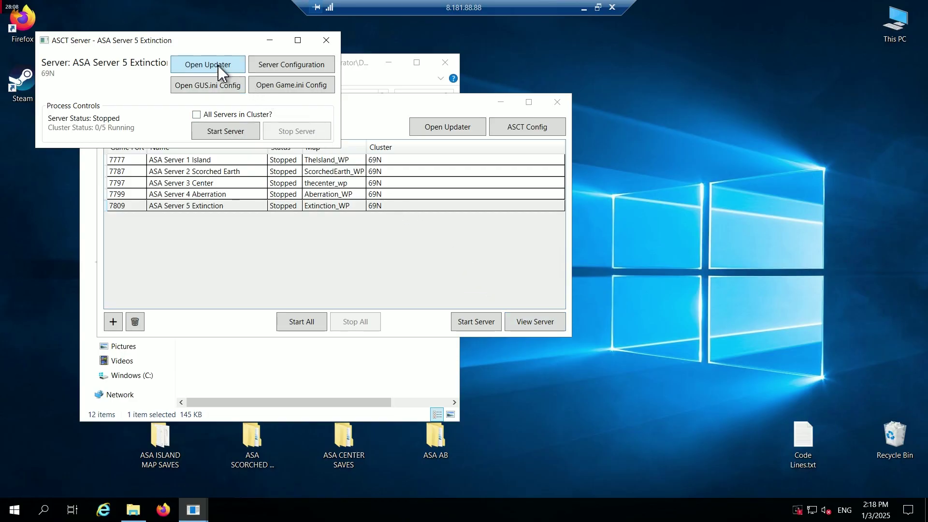
{"action": "left_click", "coordinate": [219, 88]}
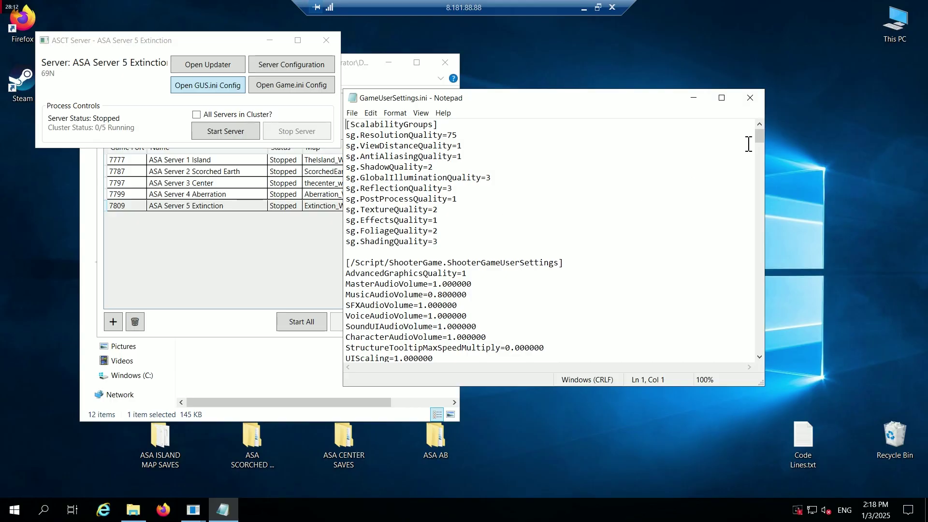
- Check the end of Extinction's GameUserSettings.ini and its Game.ini, then bring up its Server Configuration
{"action": "left_click_drag", "start_coordinate": [759, 135], "coordinate": [759, 346]}
{"action": "key", "text": "ctrl+End"}
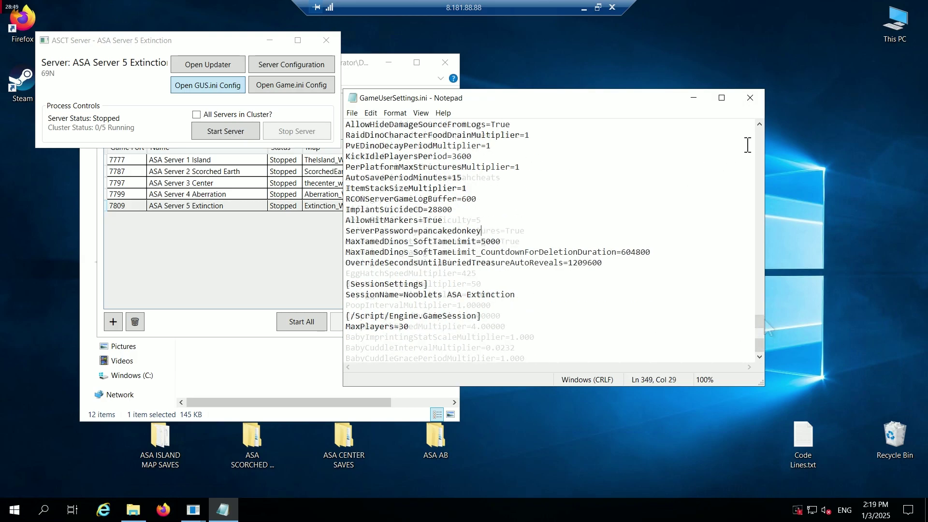
{"action": "left_click", "coordinate": [750, 98]}
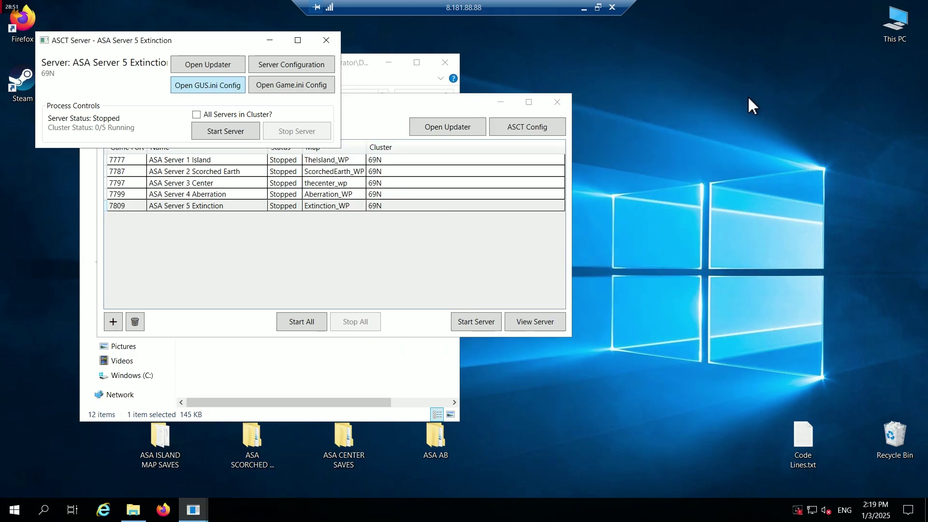
{"action": "left_click", "coordinate": [285, 83]}
{"action": "left_click", "coordinate": [309, 64]}
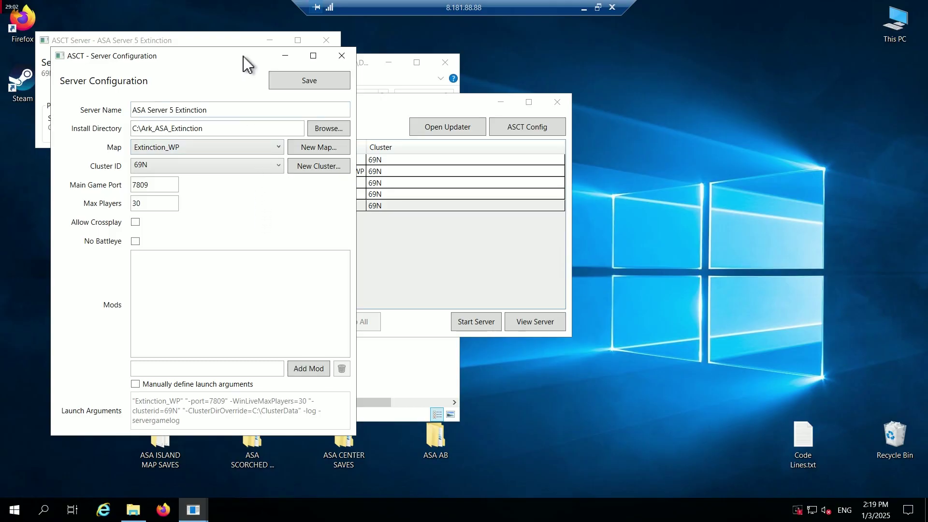
- Move the Extinction configuration right and open ASA Server 4 Aberration's configuration beside it
{"action": "left_click_drag", "start_coordinate": [243, 56], "coordinate": [774, 77]}
{"action": "left_click", "coordinate": [239, 220]}
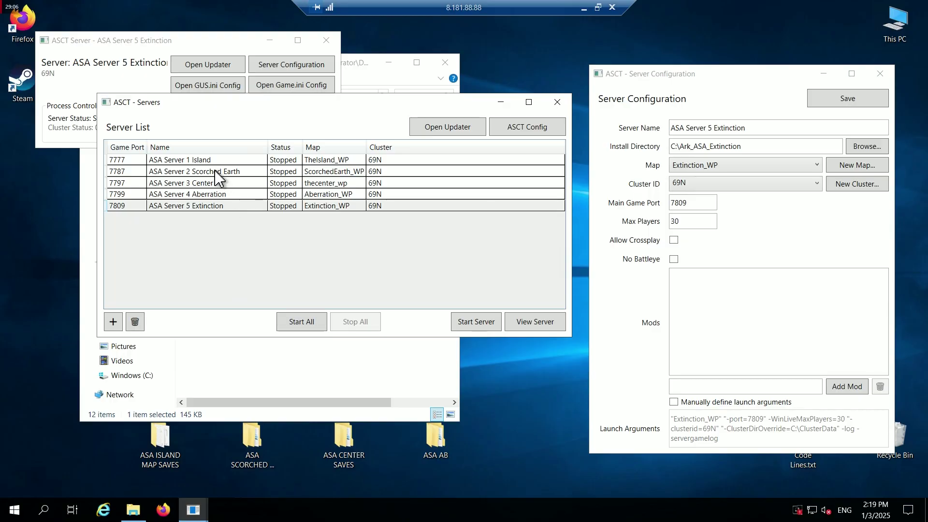
{"action": "left_click", "coordinate": [215, 195]}
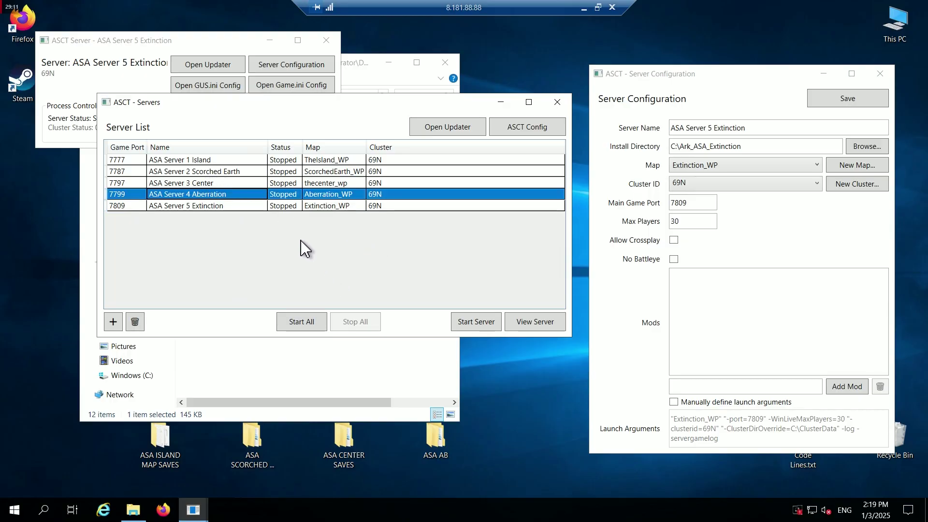
{"action": "left_click", "coordinate": [523, 326]}
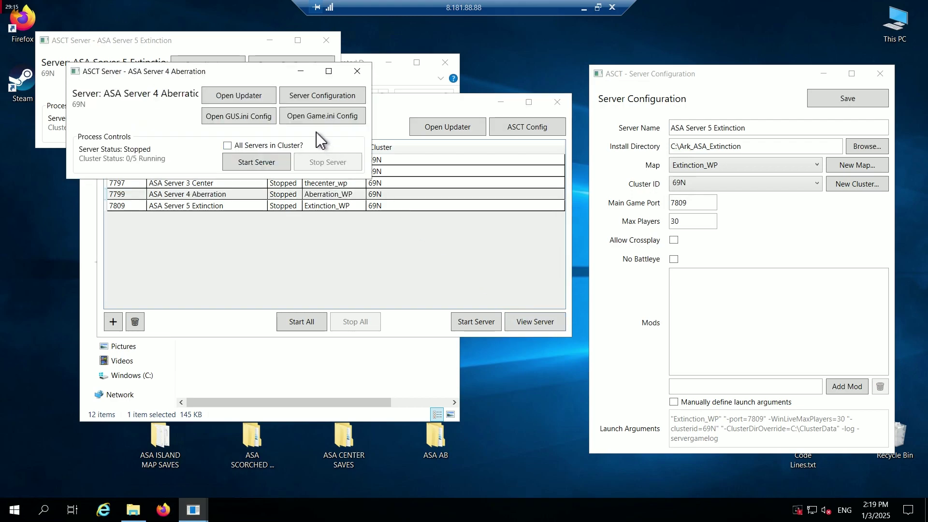
{"action": "left_click", "coordinate": [324, 95]}
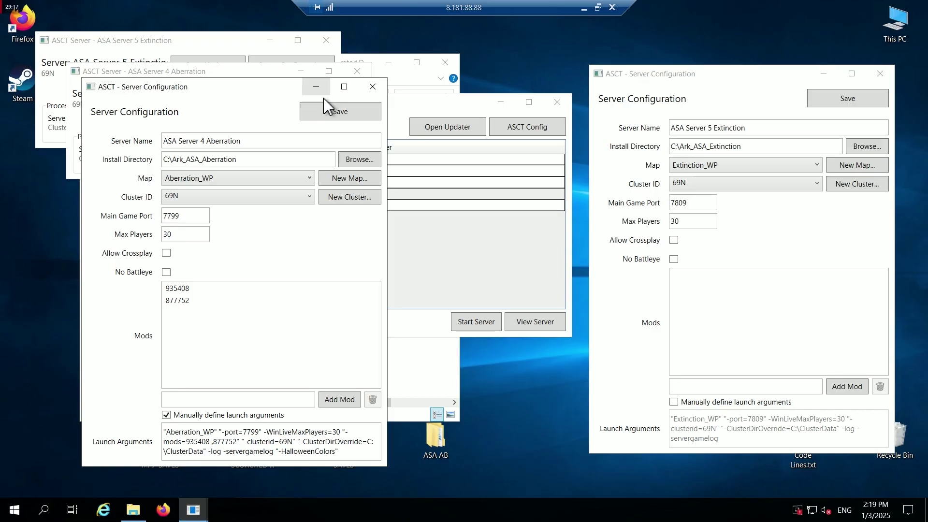
- Inspect Aberration's mod 935408, then focus Extinction's mod entry field
{"action": "left_click", "coordinate": [217, 290]}
{"action": "left_click", "coordinate": [220, 291], "text": "ctrl"}
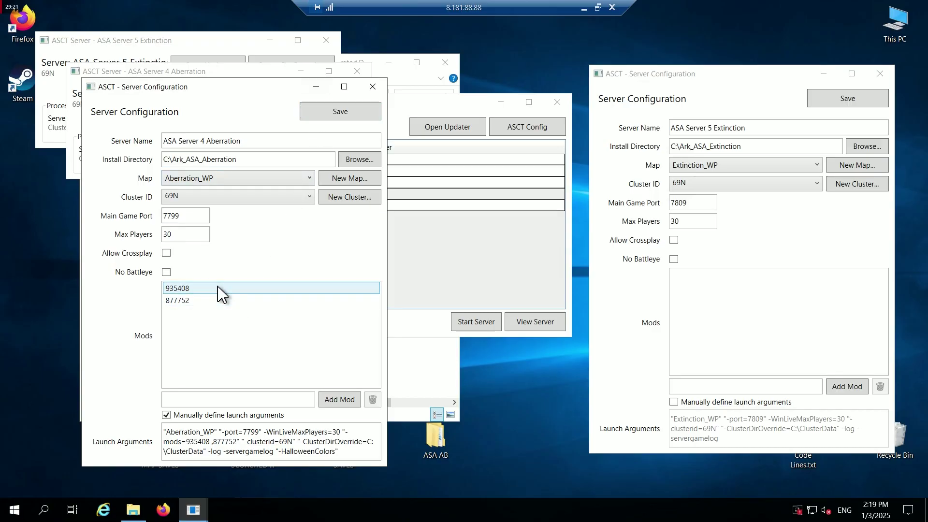
{"action": "left_click", "coordinate": [772, 387]}
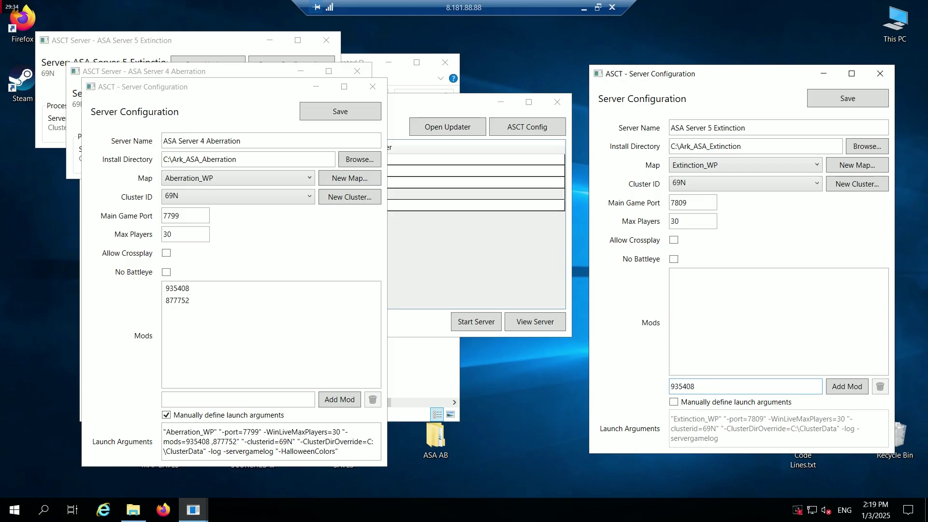
- Add mods 935408 and 877752 to Extinction, enable manual launch arguments, and save the configuration
{"action": "left_click", "coordinate": [841, 387]}
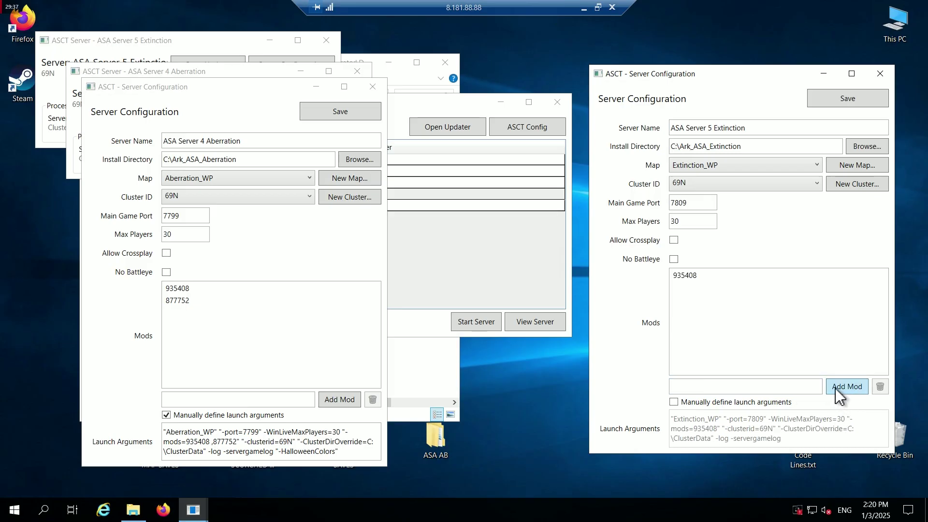
{"action": "left_click", "coordinate": [674, 402]}
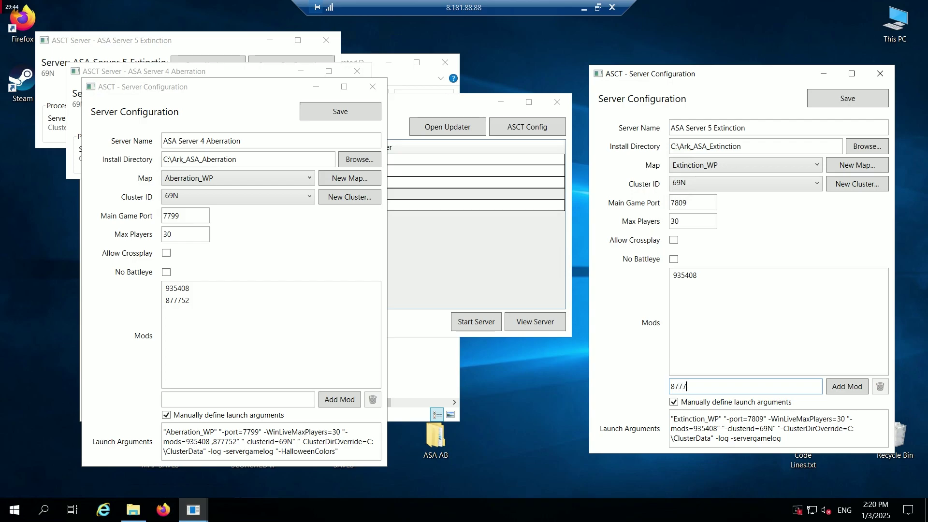
{"action": "left_click", "coordinate": [847, 387]}
{"action": "left_click", "coordinate": [757, 288]}
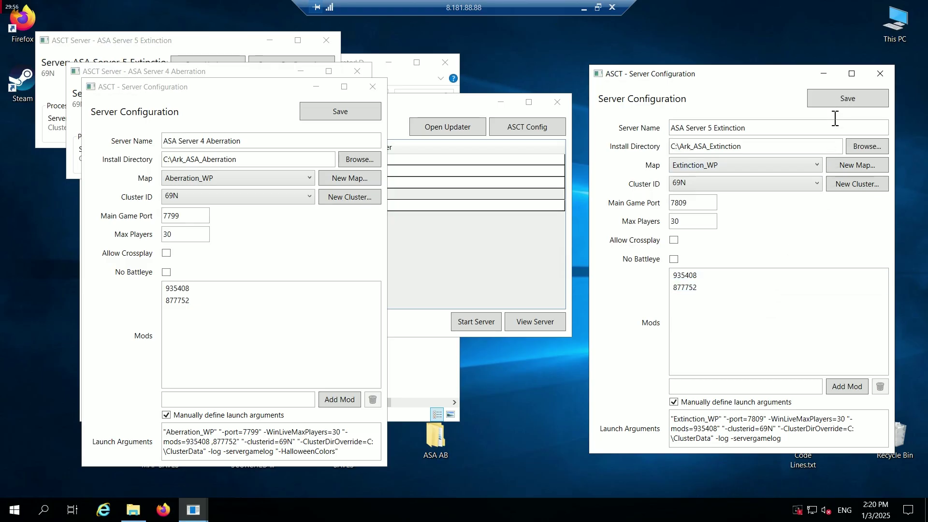
{"action": "left_click", "coordinate": [845, 100]}
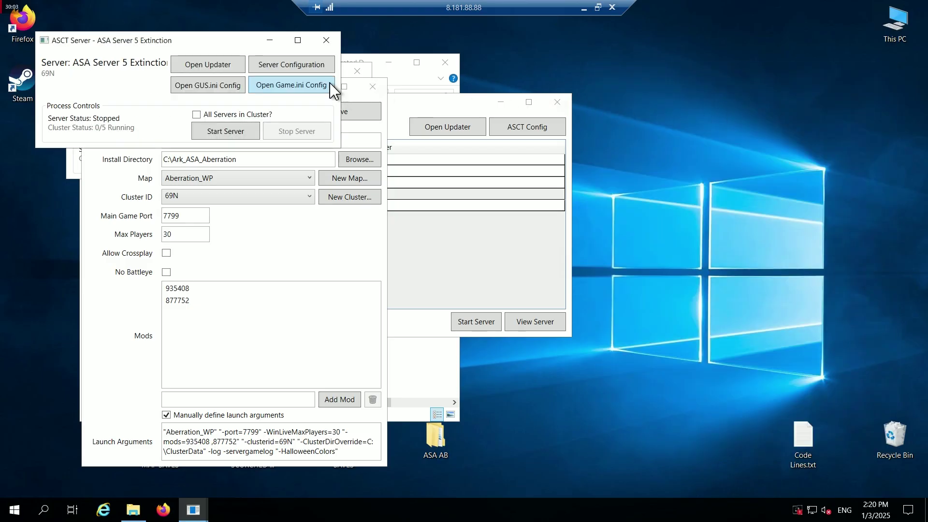
- Close the Extinction server window and the Aberration configuration and server windows
{"action": "left_click", "coordinate": [327, 41]}
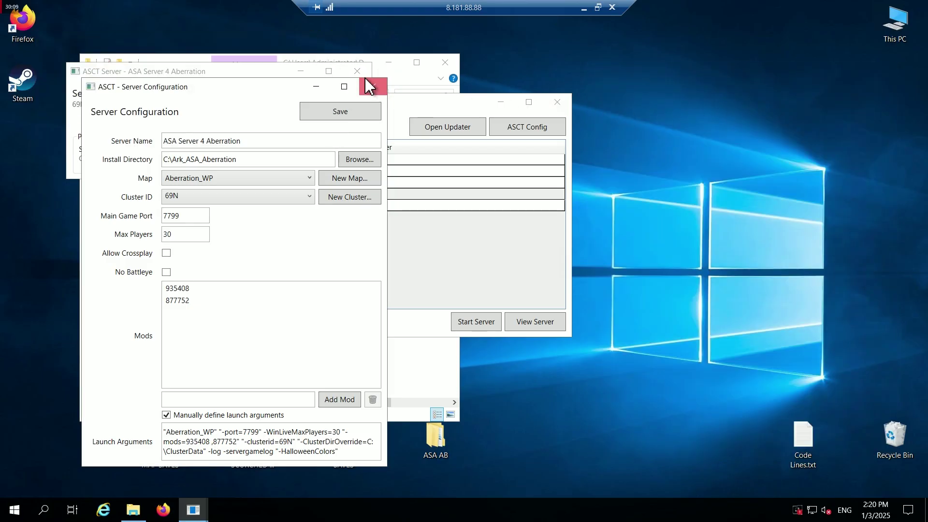
{"action": "left_click", "coordinate": [372, 87]}
{"action": "left_click", "coordinate": [361, 74]}
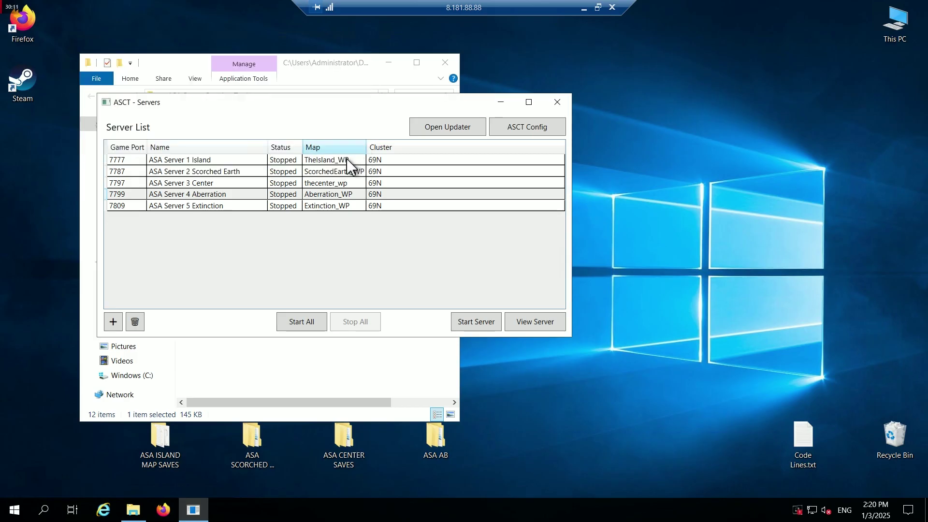
- Update the game files for ASA Server 1 Island through the multi-server updater
{"action": "left_click", "coordinate": [347, 160]}
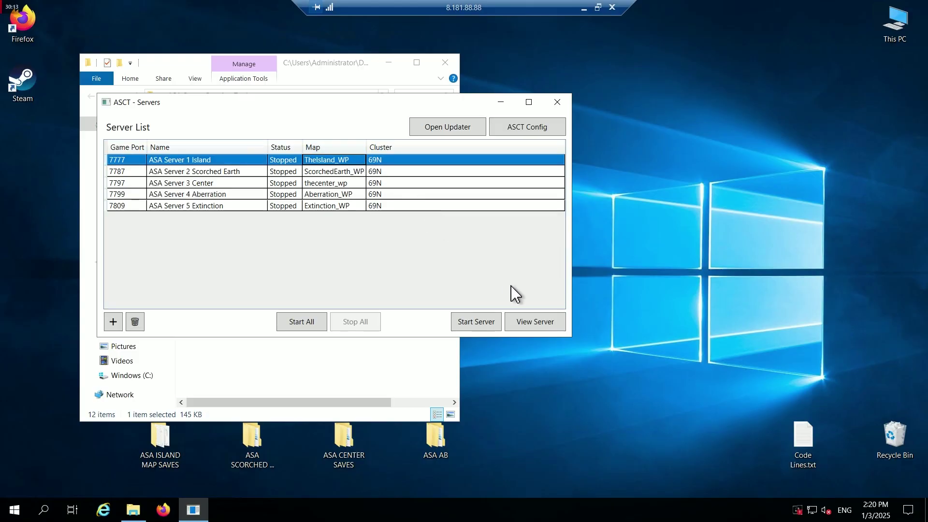
{"action": "left_click", "coordinate": [522, 322]}
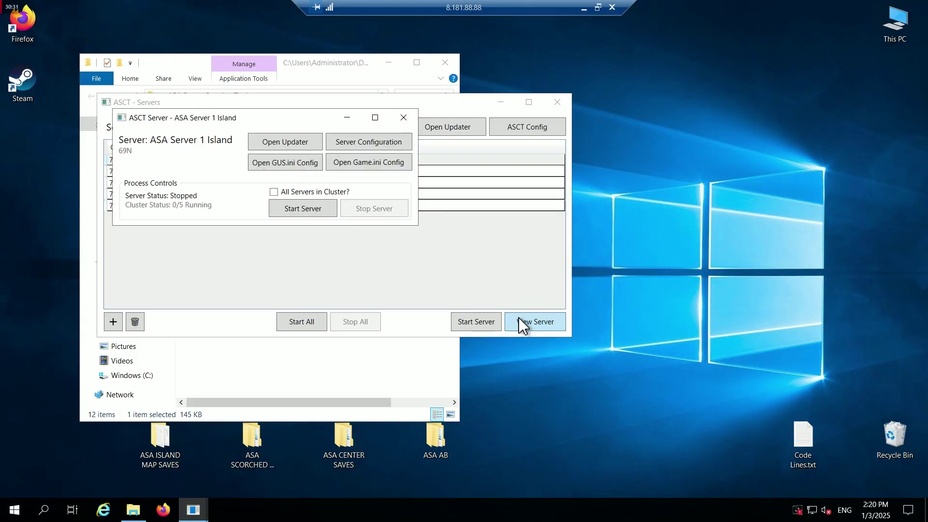
{"action": "left_click", "coordinate": [300, 142]}
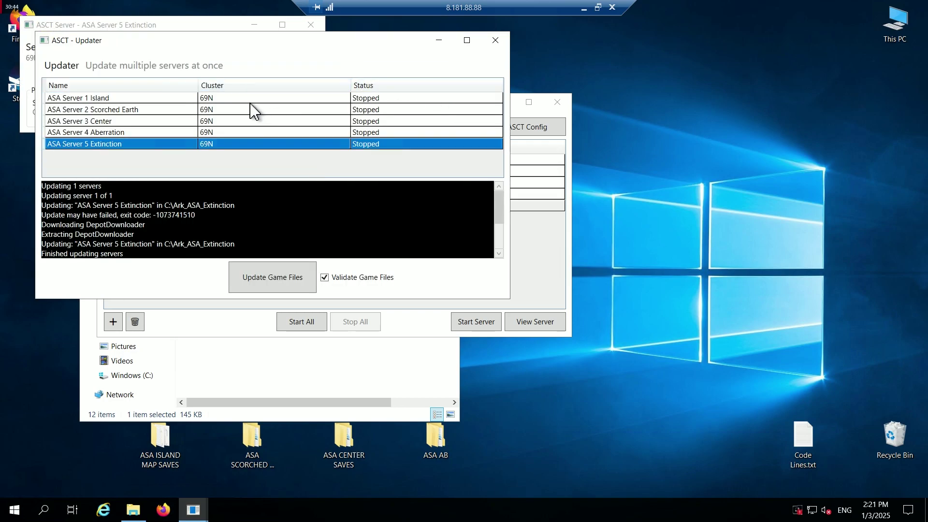
{"action": "left_click", "coordinate": [236, 98]}
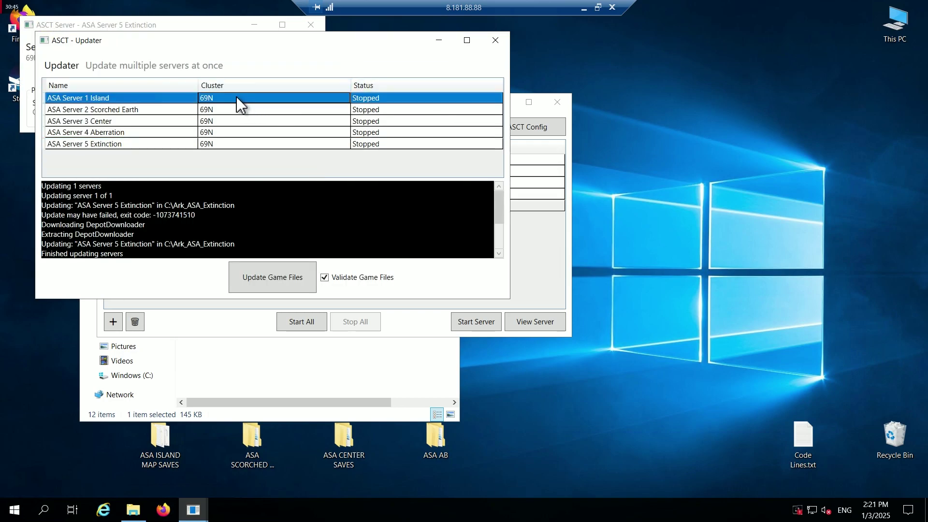
{"action": "left_click", "coordinate": [283, 273]}
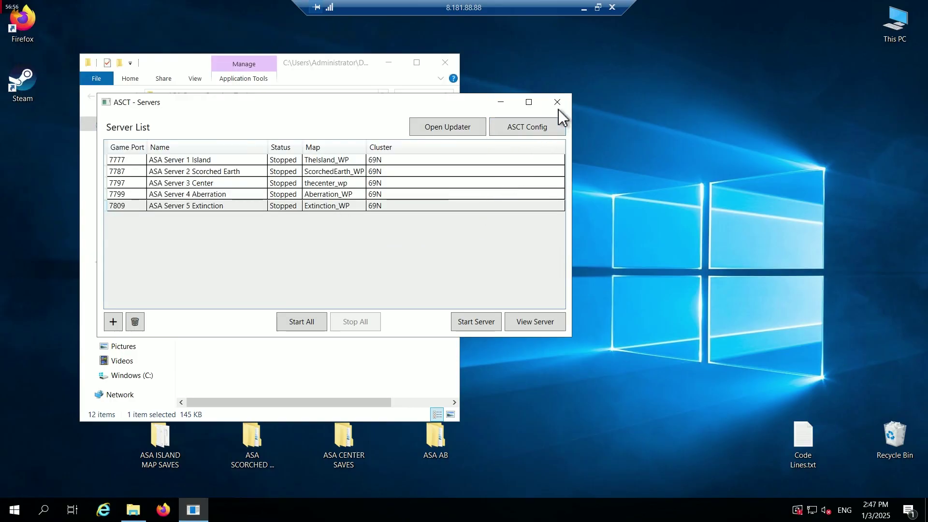
- Create a shortcut to the Ark_ASA_Extinction folder on drive C:
{"action": "left_click_drag", "start_coordinate": [451, 104], "coordinate": [329, 491]}
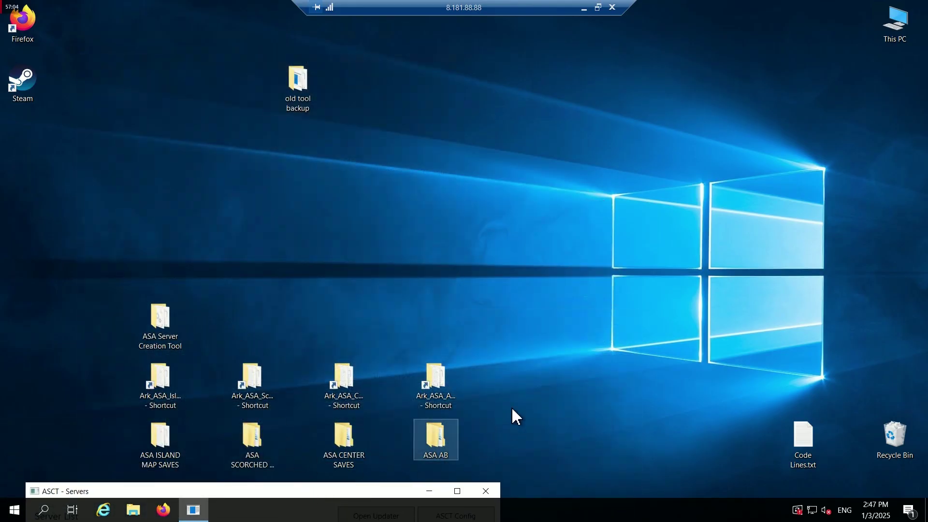
{"action": "double_click", "coordinate": [895, 24]}
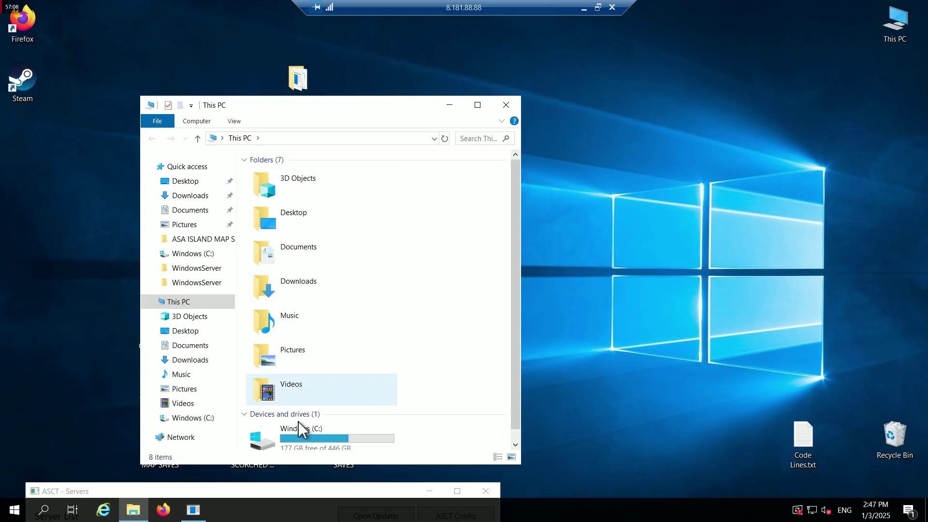
{"action": "double_click", "coordinate": [300, 438]}
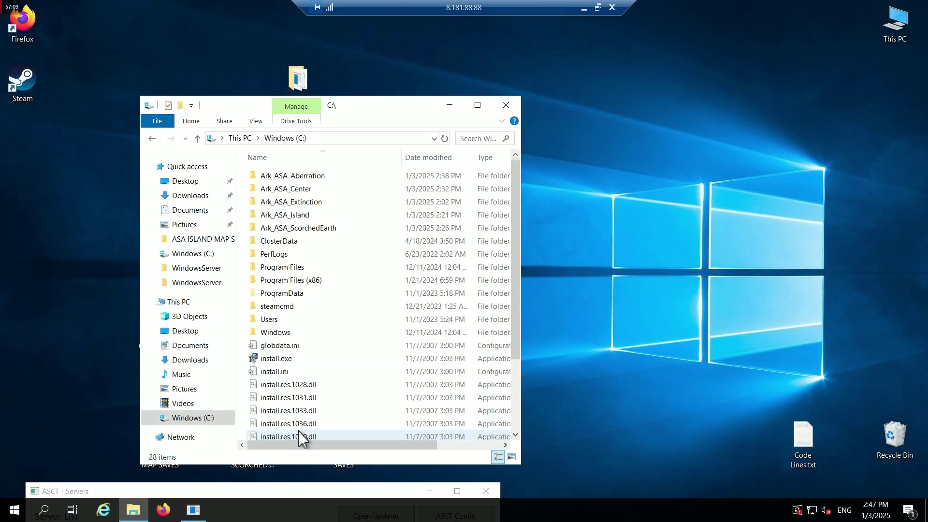
{"action": "left_click", "coordinate": [307, 203]}
{"action": "right_click", "coordinate": [307, 208]}
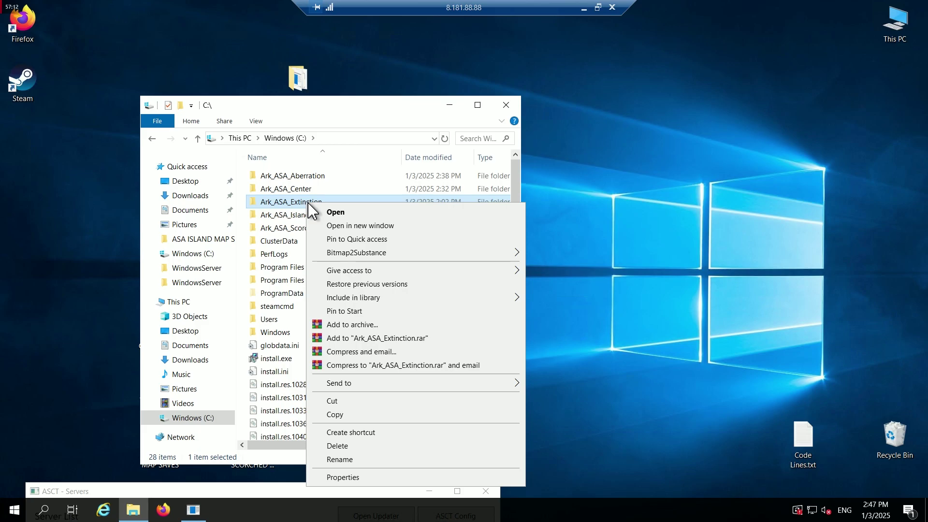
{"action": "left_click", "coordinate": [399, 433]}
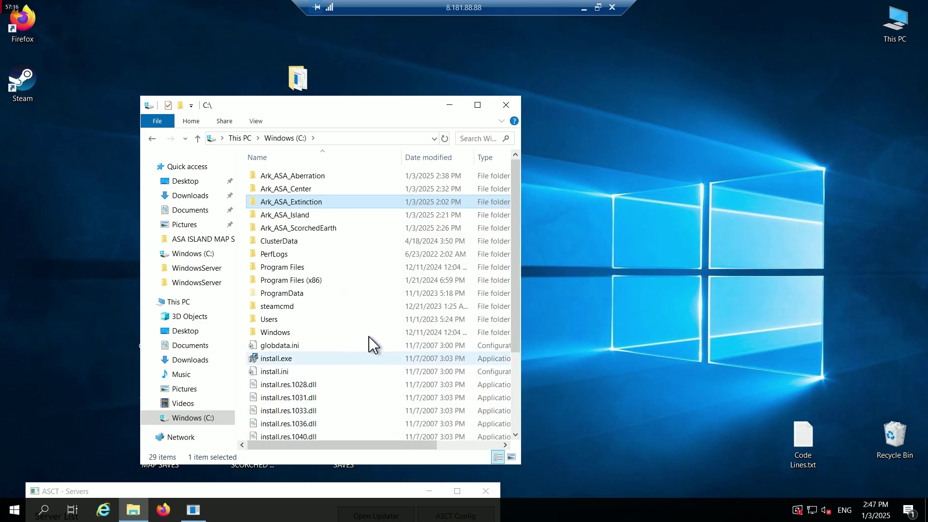
- Place the Extinction shortcut on the desktop beside the other server shortcuts
{"action": "scroll", "coordinate": [373, 343], "scroll_direction": "down", "scroll_amount": 3}
{"action": "left_click_drag", "start_coordinate": [303, 435], "coordinate": [671, 425]}
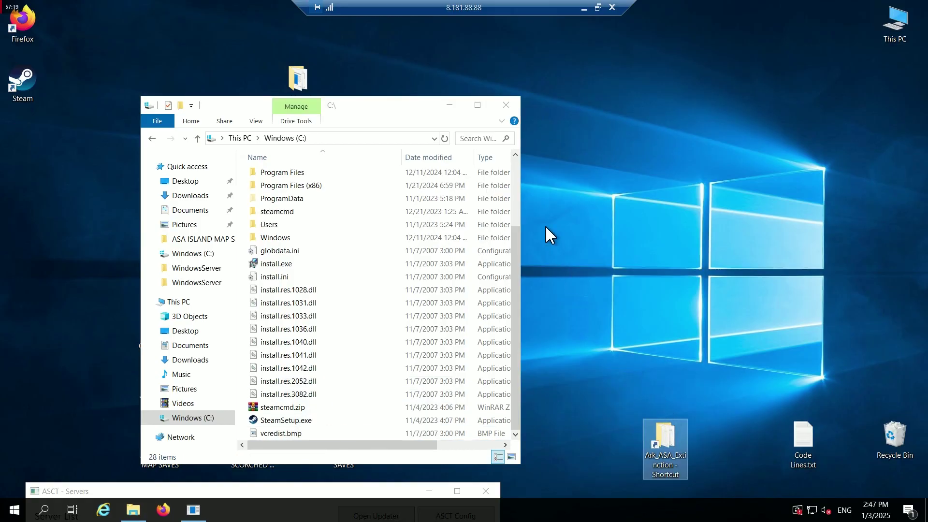
{"action": "left_click", "coordinate": [506, 105]}
{"action": "left_click_drag", "start_coordinate": [670, 430], "coordinate": [514, 385]}
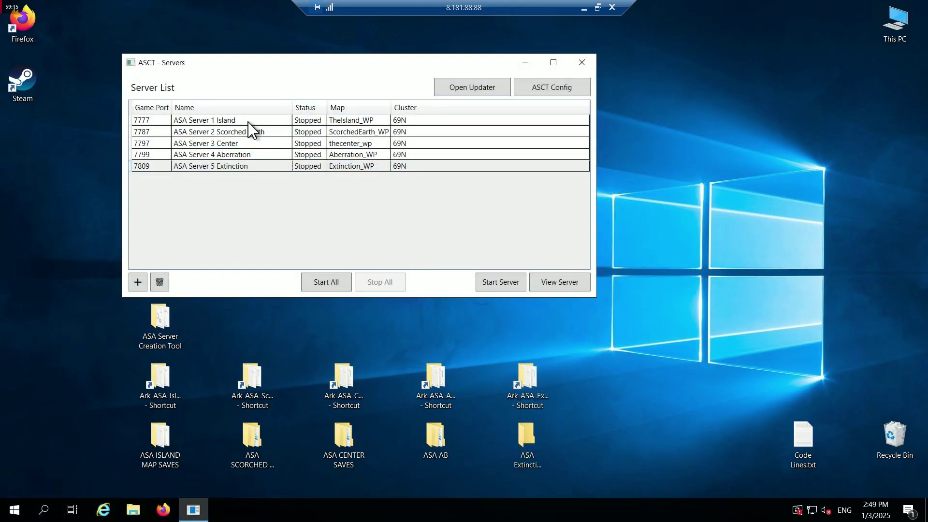
{"action": "left_click", "coordinate": [248, 122]}
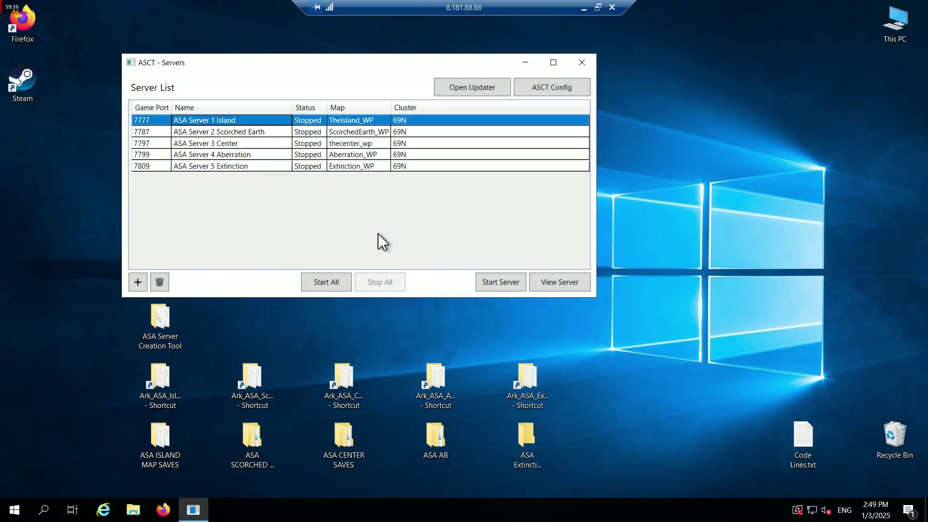
- Start all five servers with Start All from the server list
{"action": "left_click", "coordinate": [331, 282]}
{"action": "key", "text": "Down"}
{"action": "left_click", "coordinate": [501, 282]}
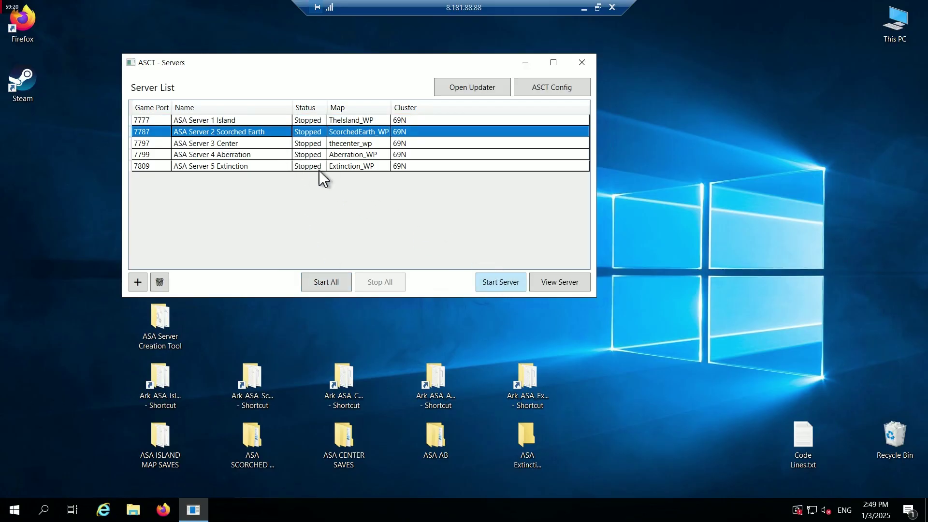
{"action": "key", "text": "Down"}
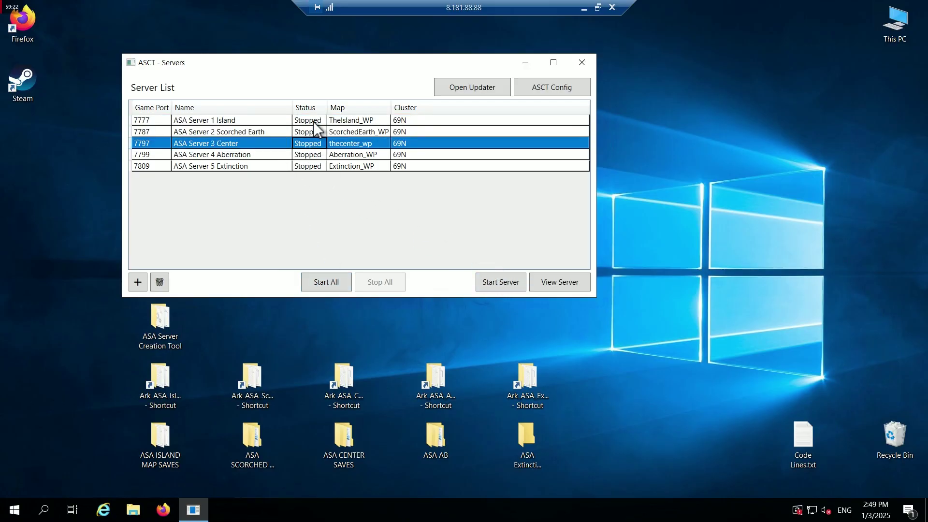
{"action": "key", "text": "Up"}
{"action": "key", "text": "Up"}
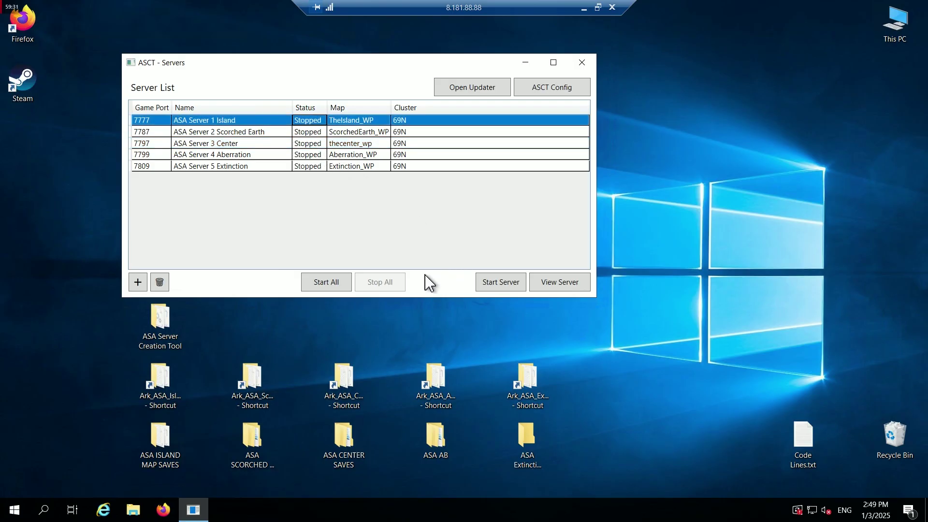
{"action": "left_click", "coordinate": [339, 284]}
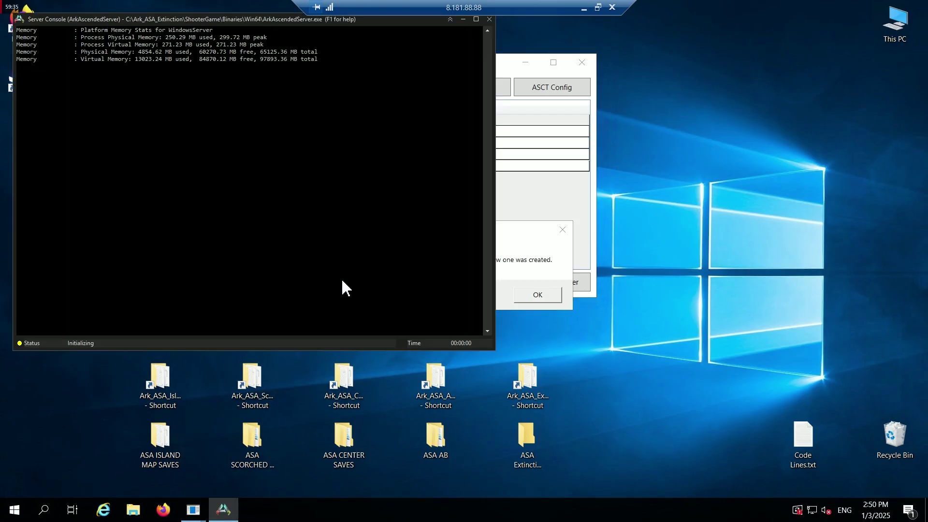
- Dismiss both firewall rule notices
{"action": "left_click", "coordinate": [519, 244]}
{"action": "left_click", "coordinate": [535, 291]}
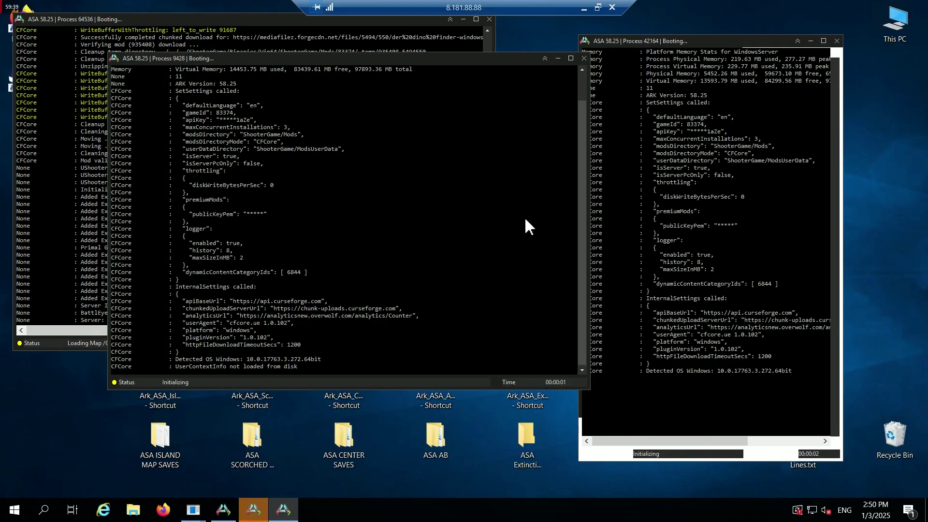
{"action": "left_click_drag", "start_coordinate": [507, 58], "coordinate": [387, 129]}
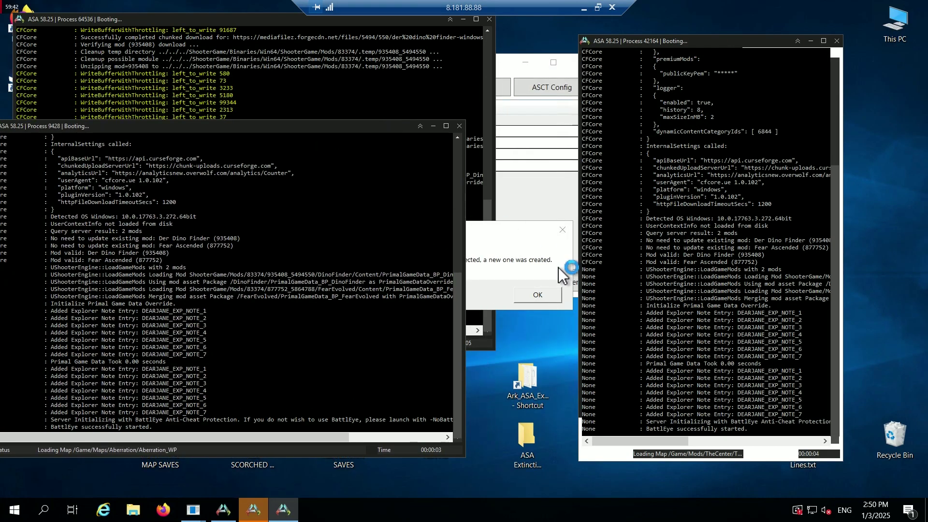
{"action": "left_click", "coordinate": [545, 290]}
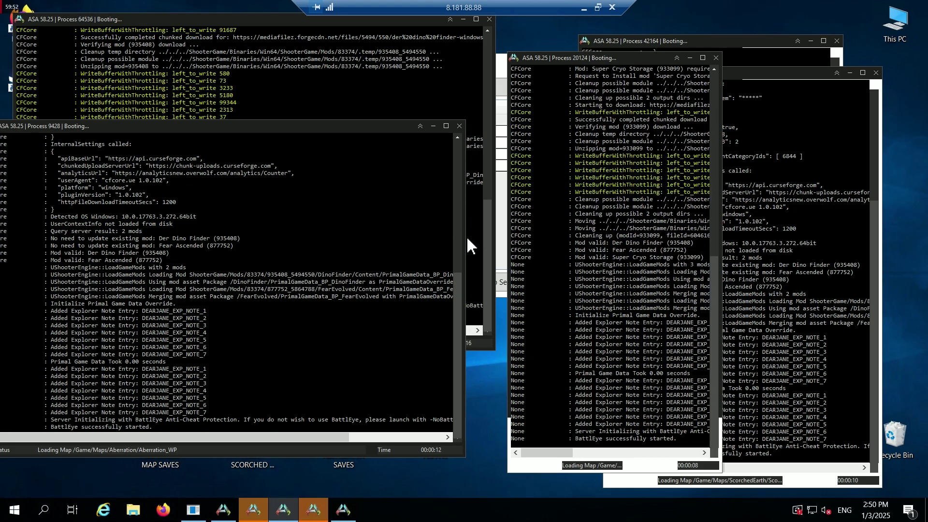
- Resize and tile the server consoles, including Aberration and Island, in a row across the screen
{"action": "left_click_drag", "start_coordinate": [464, 232], "coordinate": [136, 215]}
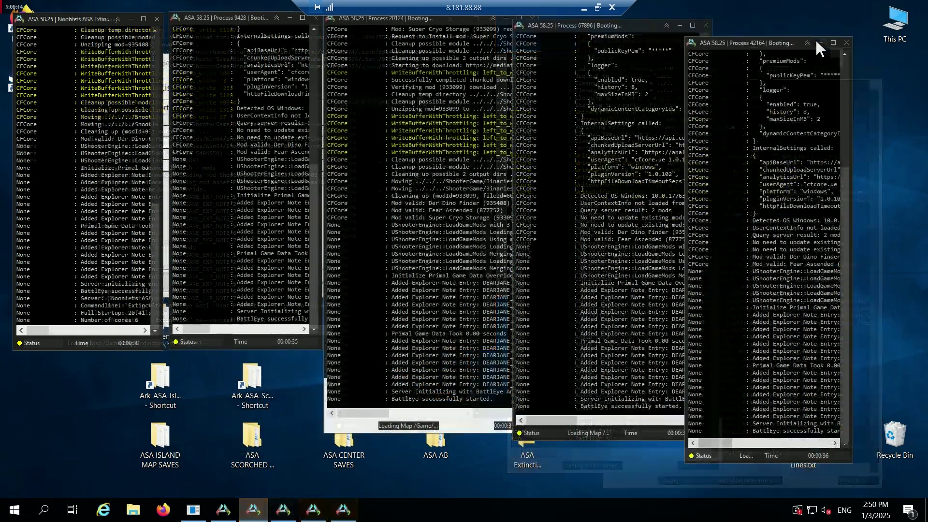
{"action": "left_click_drag", "start_coordinate": [818, 41], "coordinate": [849, 27]}
{"action": "left_click_drag", "start_coordinate": [632, 26], "coordinate": [673, 29]}
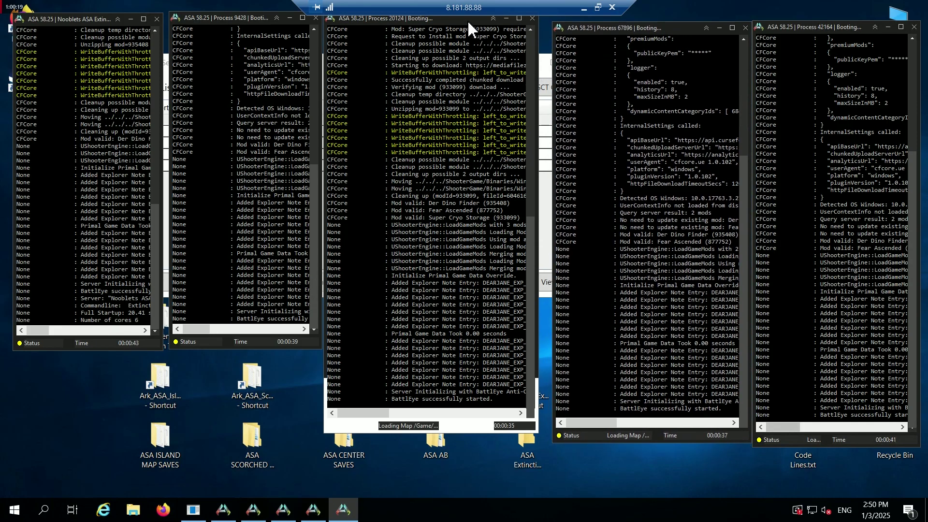
{"action": "left_click_drag", "start_coordinate": [467, 19], "coordinate": [473, 30]}
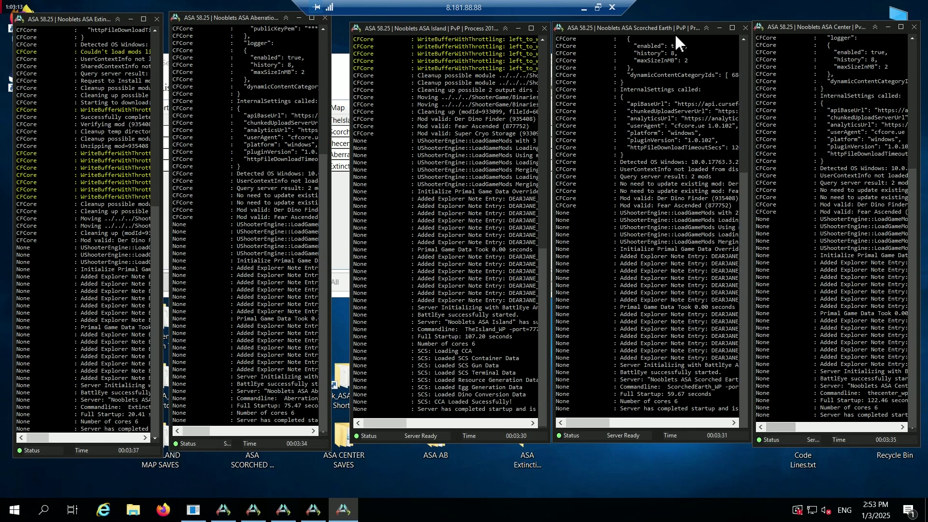
- Disconnect the Remote Desktop session, leaving the game servers running
{"action": "left_click", "coordinate": [612, 8]}
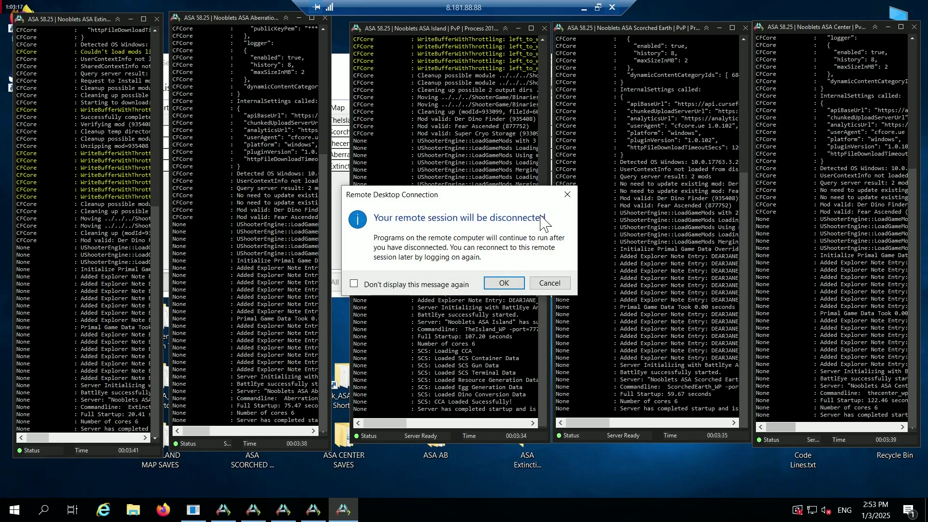
{"action": "left_click", "coordinate": [505, 284]}
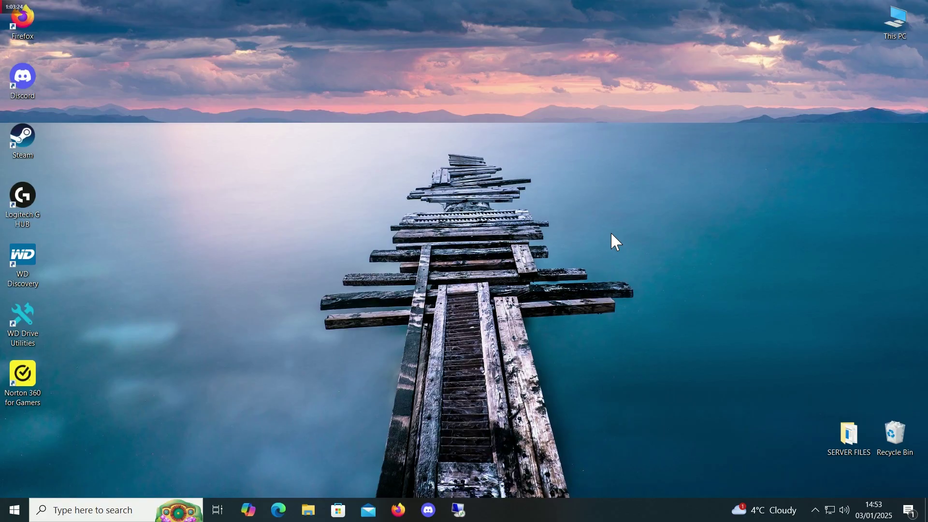